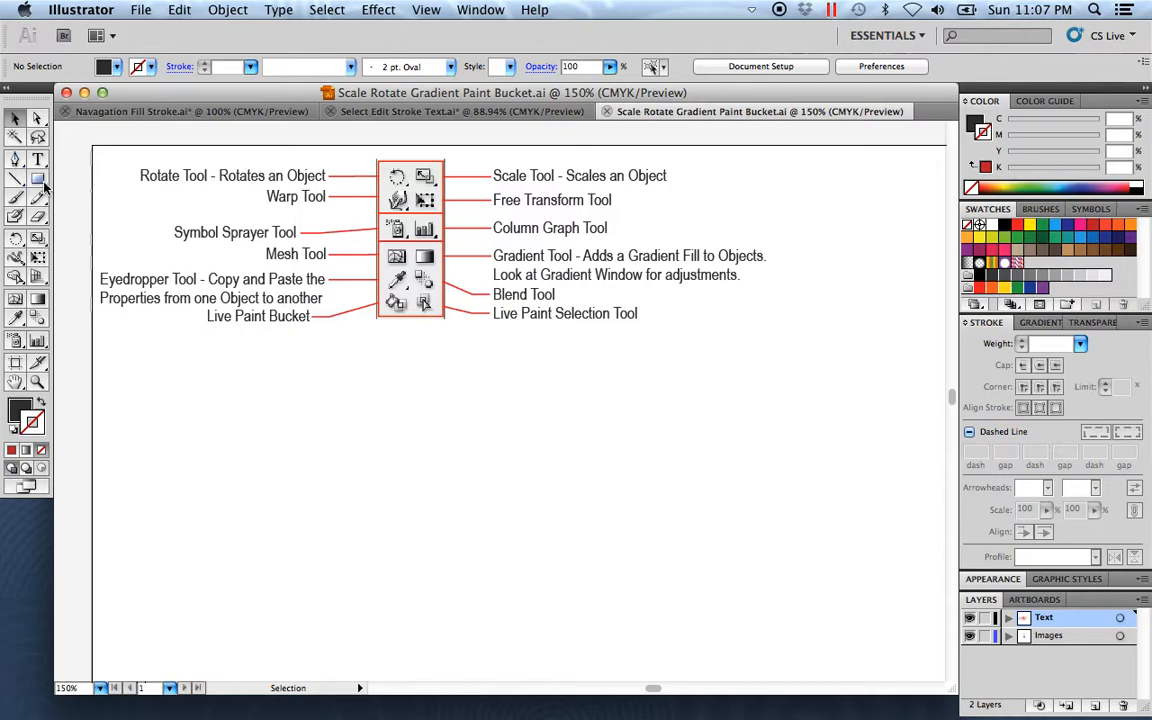
Draw a dark-filled rectangle in the empty area below the tool labels and deselect it.
mouse_move(300, 469)
left_mouse_down()
mouse_move(386, 560)
mouse_move(482, 604)
left_mouse_up()
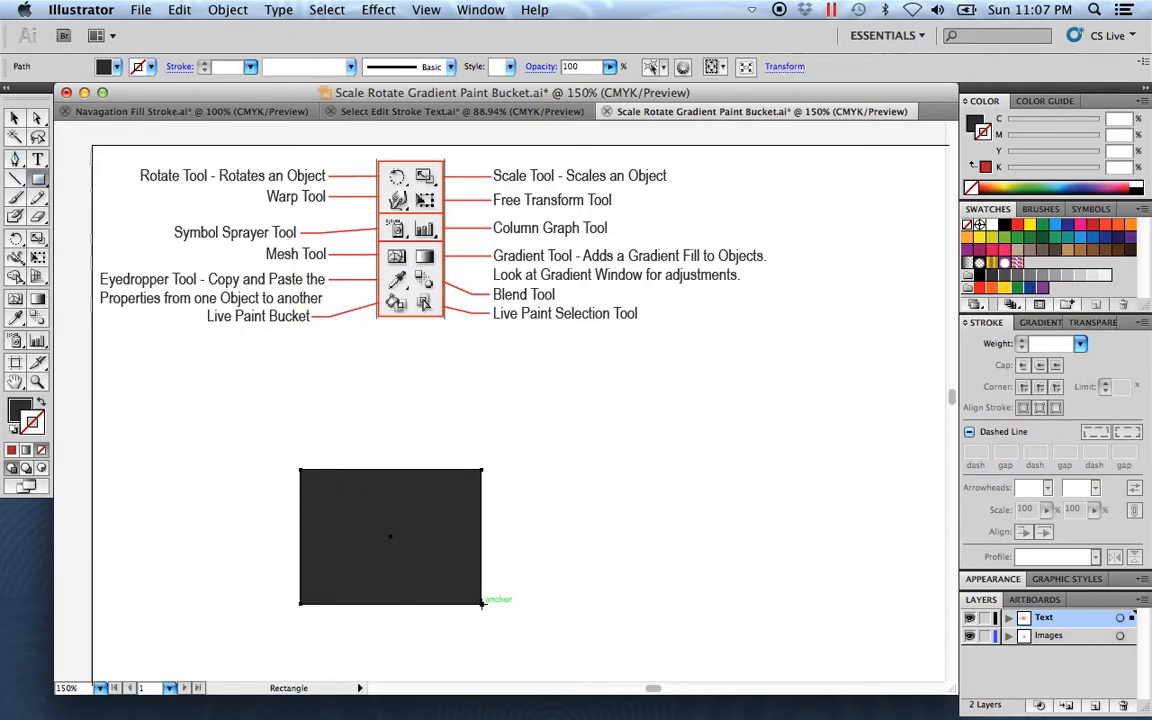
left_click(14, 117)
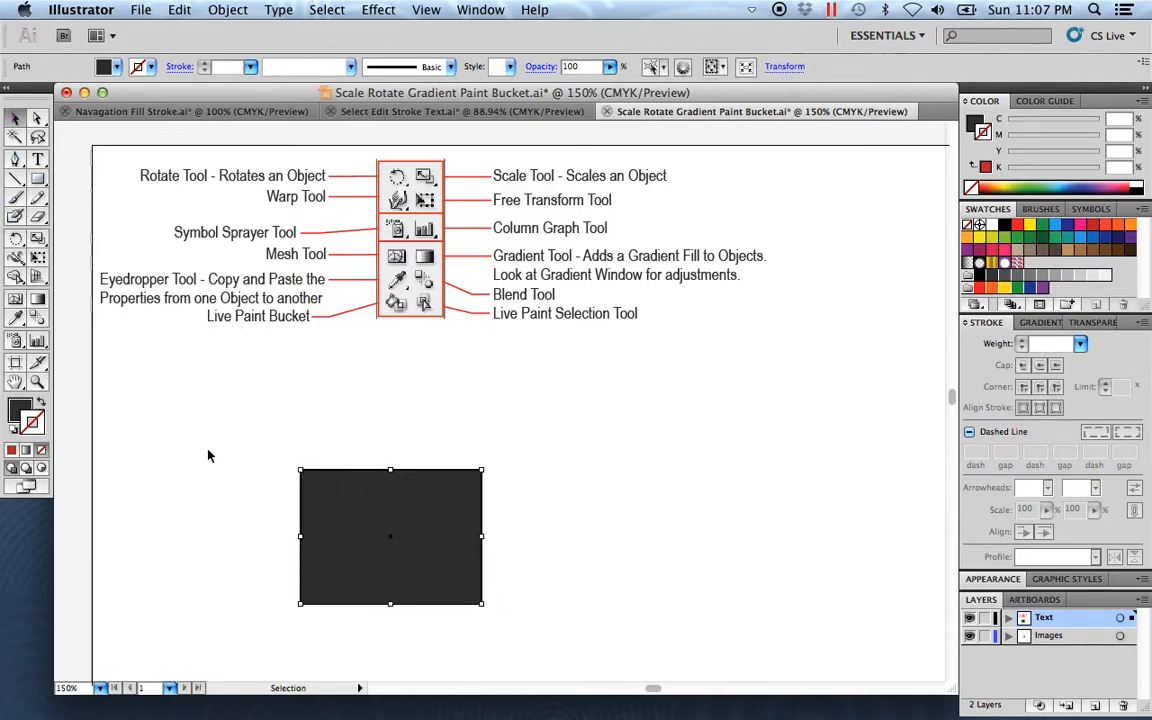
left_click(210, 454)
Enlarge the rectangle by its lower-right corner, and shrink it proportionally to a slightly smaller size.
key("space")
left_click_drag(252, 481, 288, 440)
key("super+space")
left_click_drag(598, 632, 268, 390)
key("space")
left_click_drag(528, 345, 437, 391)
key("alt+super+space")
left_click(530, 450)
key("space")
left_click(541, 396)
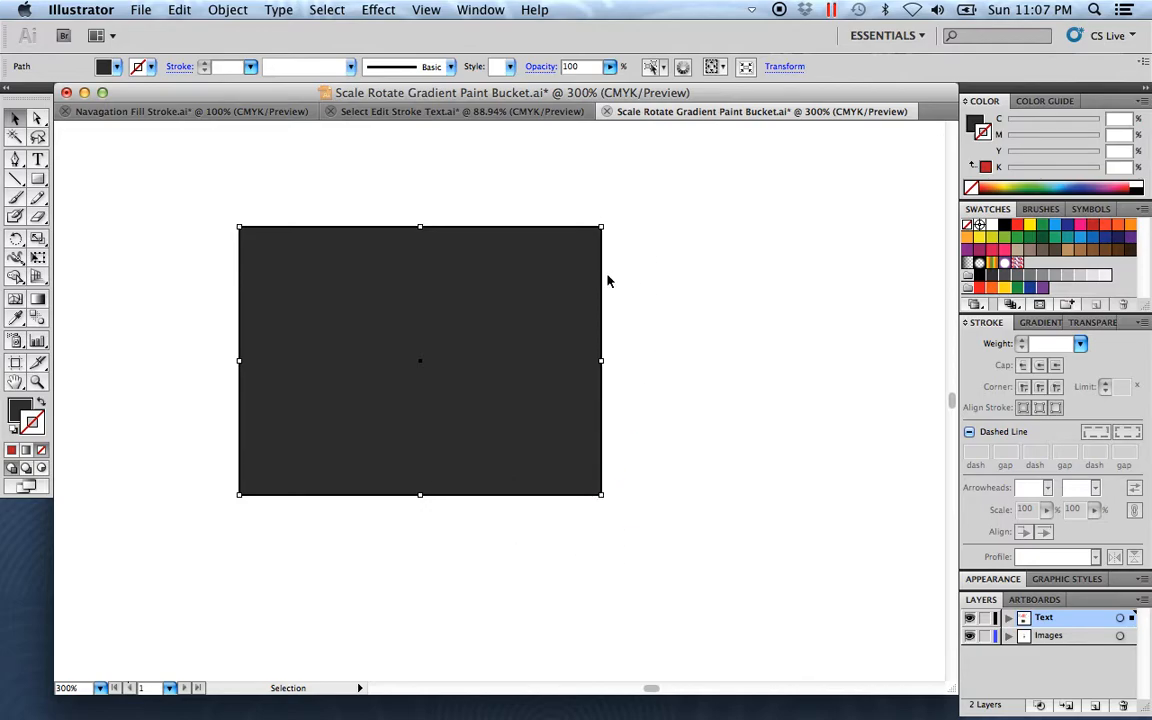
left_click(609, 320)
left_click(572, 313)
left_click_drag(598, 493, 751, 634)
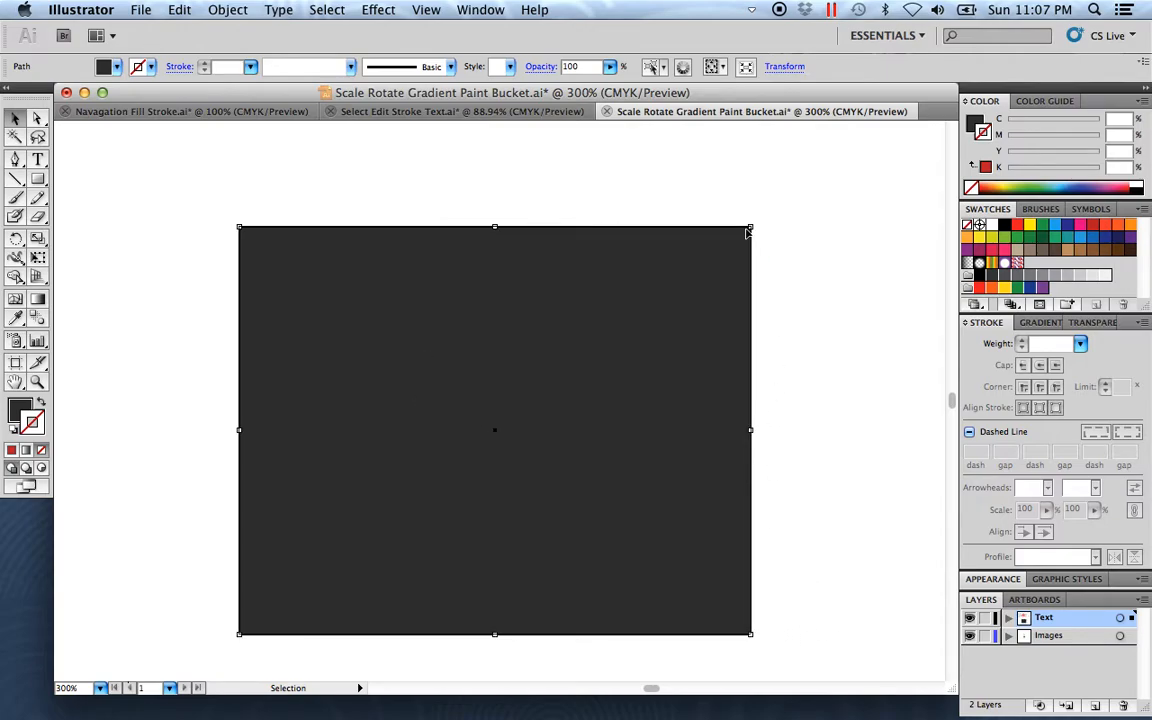
left_click_drag(751, 632, 667, 568)
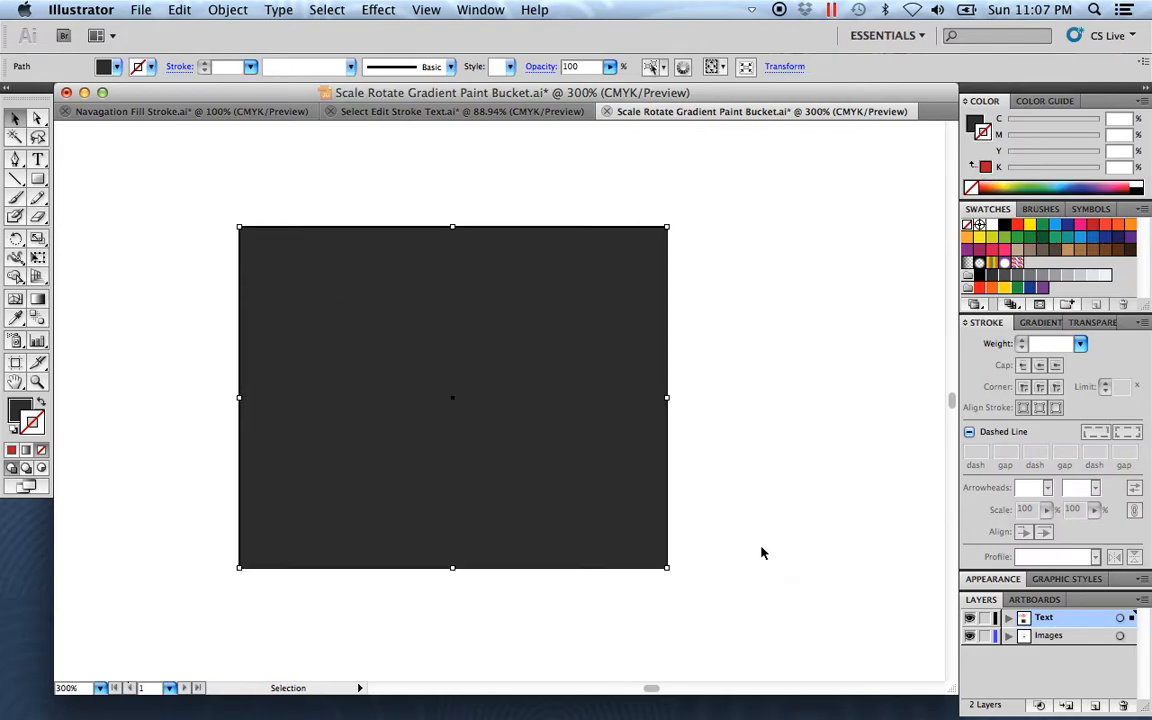
Reshape the rectangle into a tall, narrow one and scale it down while keeping its proportions.
left_click(765, 525)
left_click(650, 445)
left_click_drag(667, 397, 642, 433)
left_click_drag(504, 412, 383, 374)
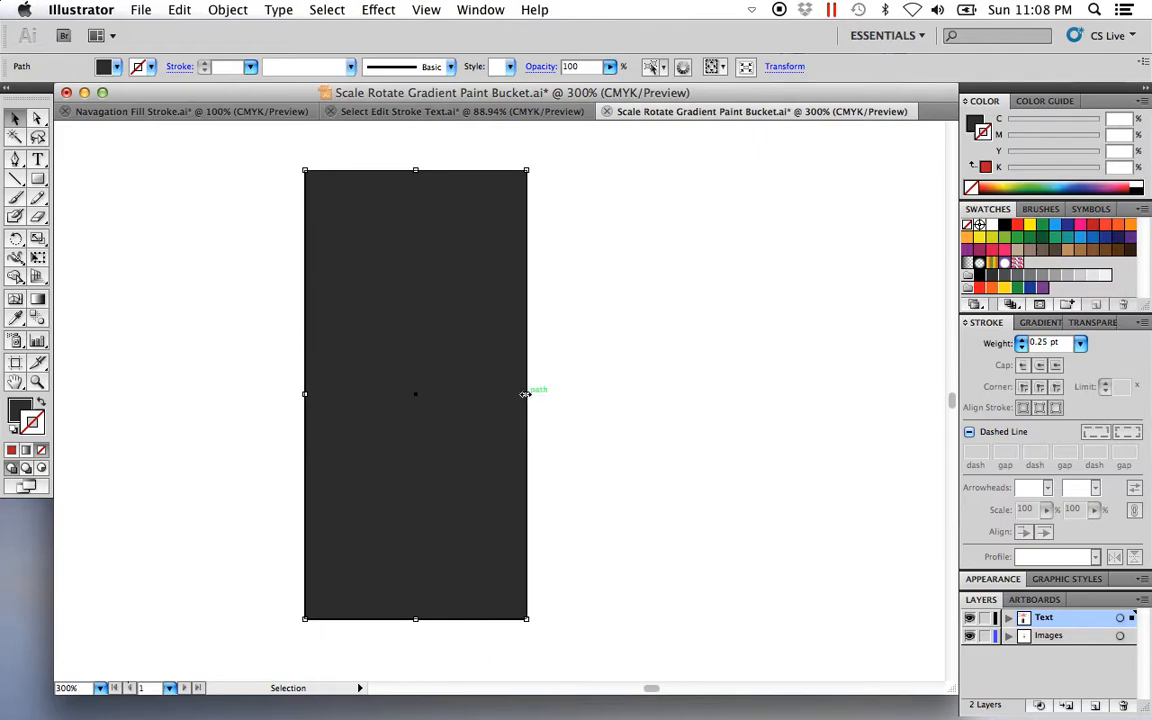
left_click_drag(303, 393, 274, 394)
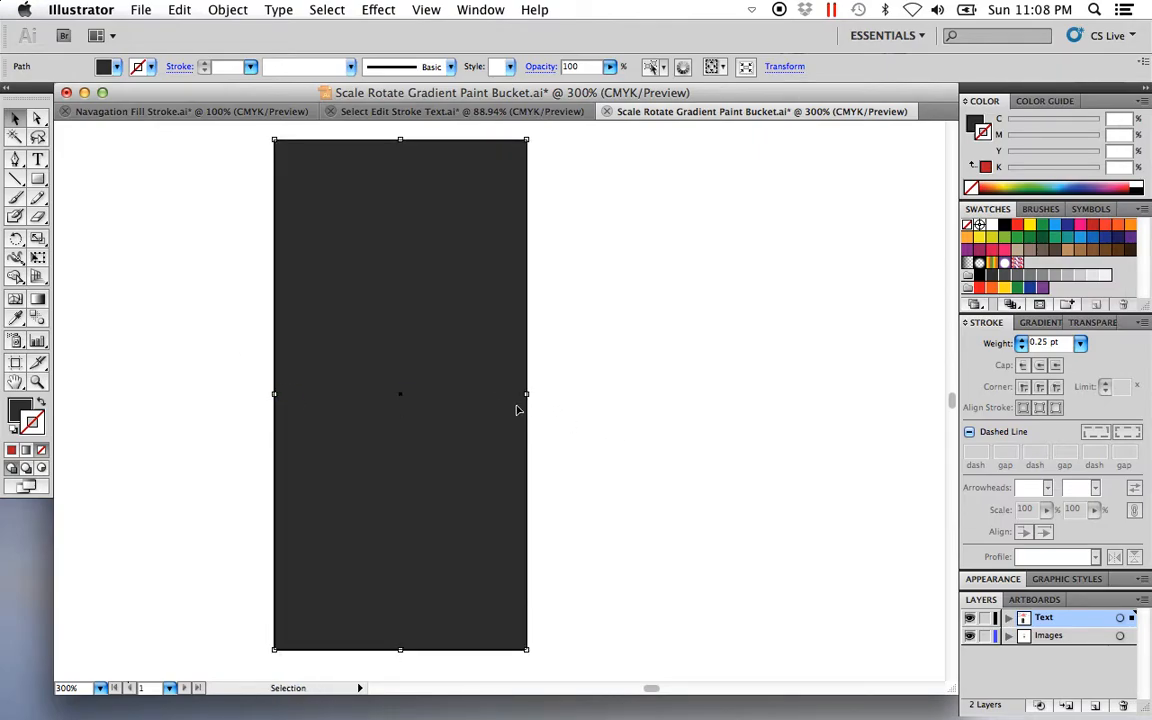
left_click_drag(527, 650, 422, 528)
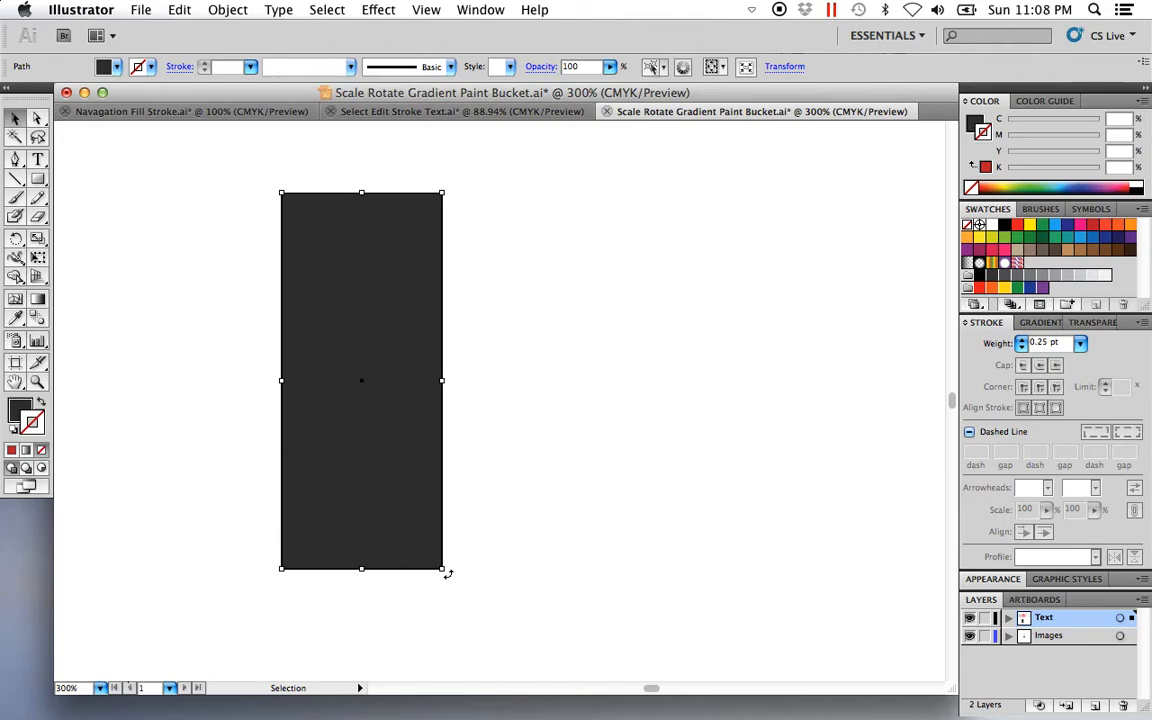
Rotate the rectangle freely to a diagonal position, turn it back upright and deselect it.
left_click_drag(447, 575, 177, 245)
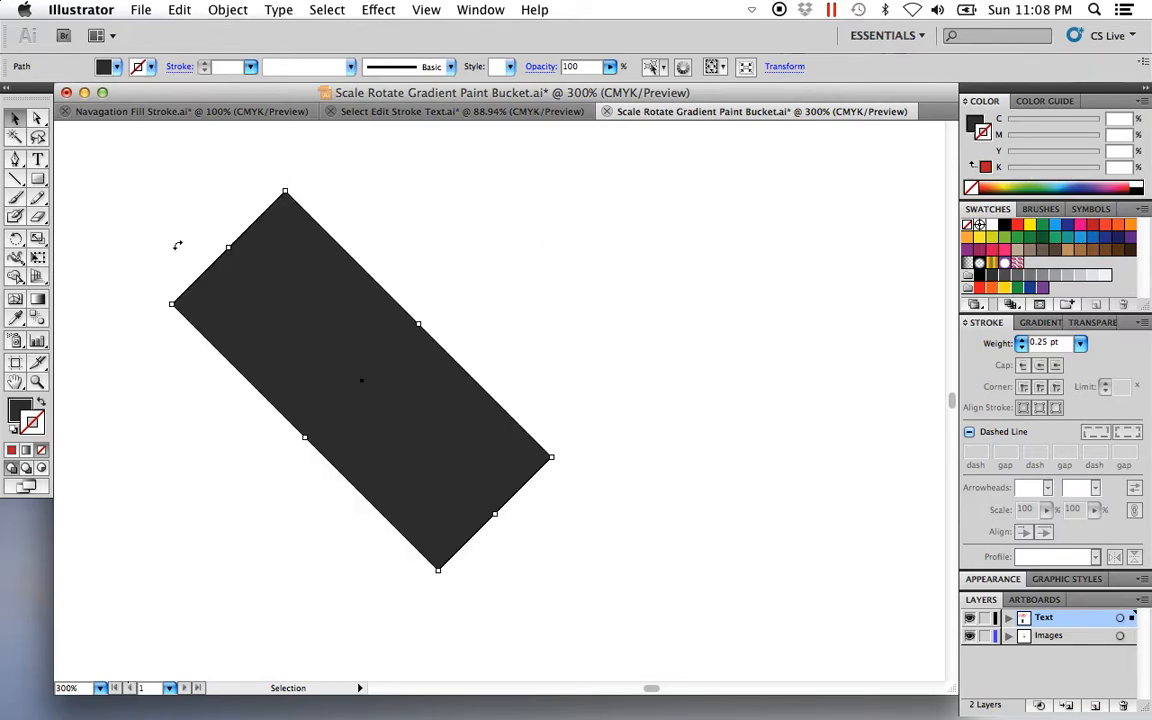
left_click_drag(558, 457, 514, 564)
left_click(601, 579)
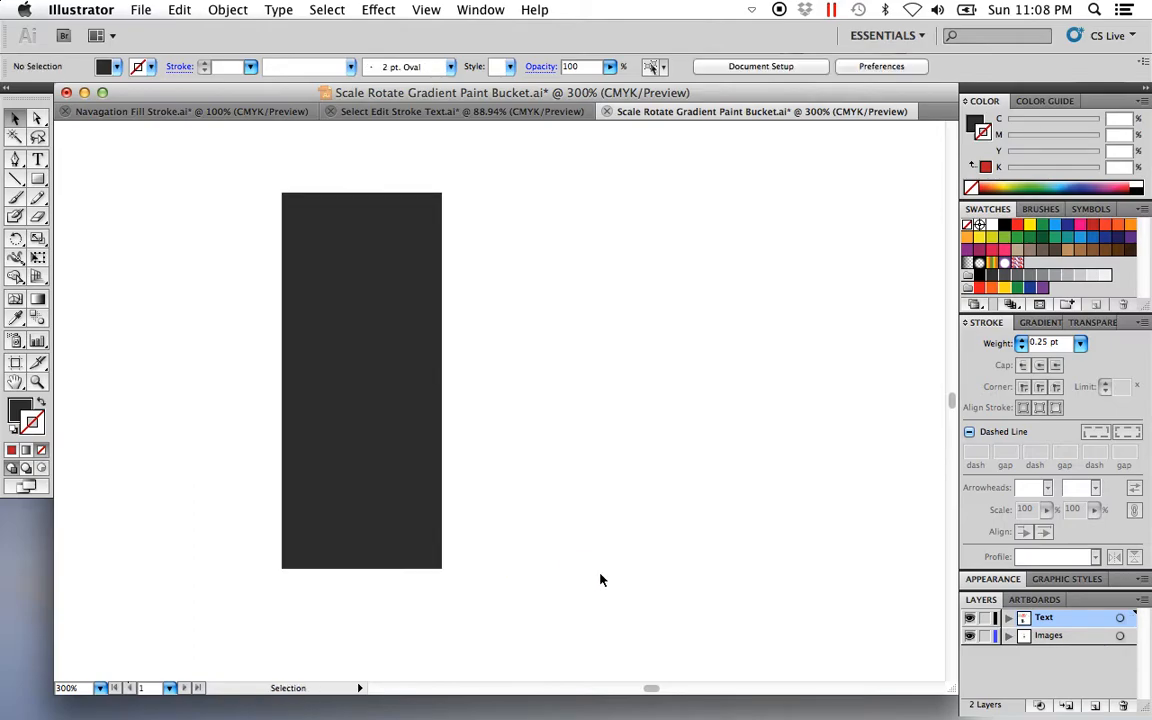
Rotate the rectangle with the Rotate tool around a pivot point outside its lower-left side, leaving it tilted slightly clockwise.
left_click(347, 514)
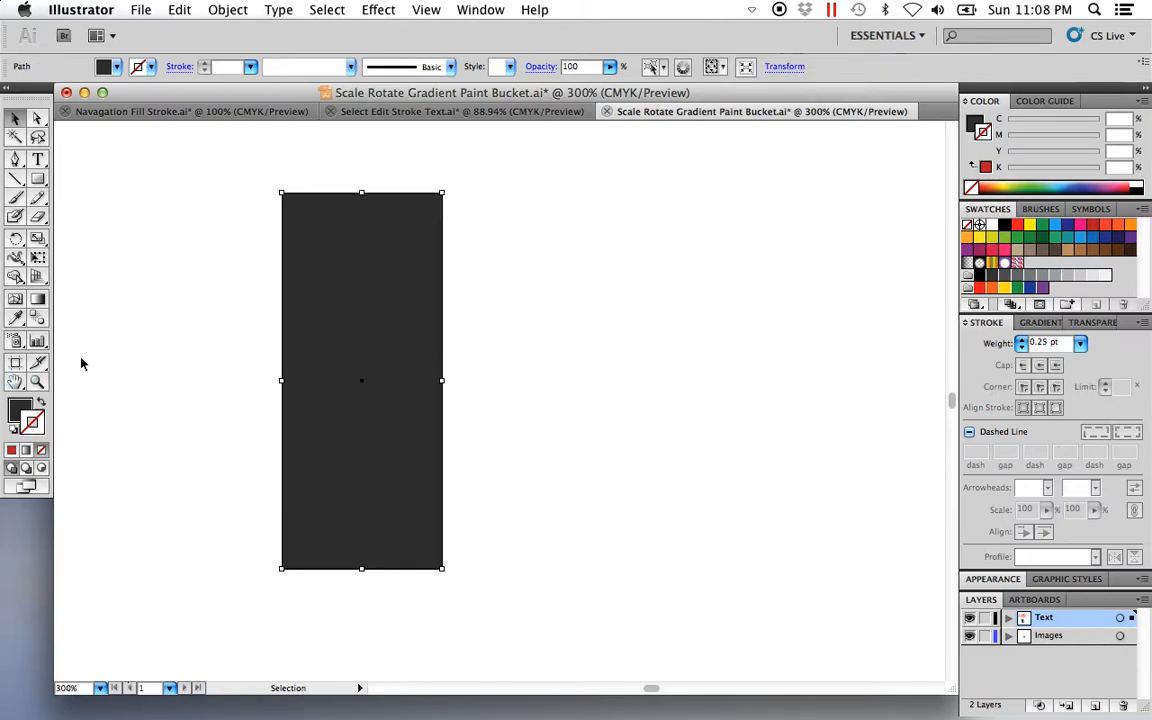
left_click(15, 242)
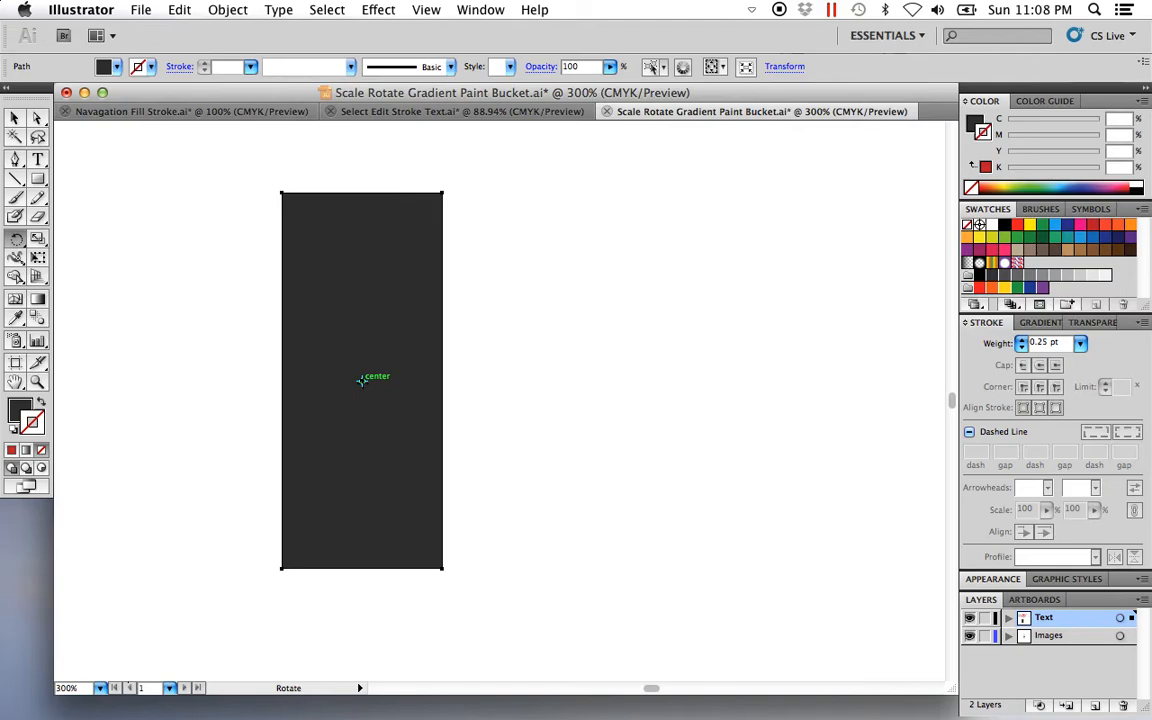
left_click_drag(362, 380, 391, 216)
left_click_drag(503, 337, 528, 312)
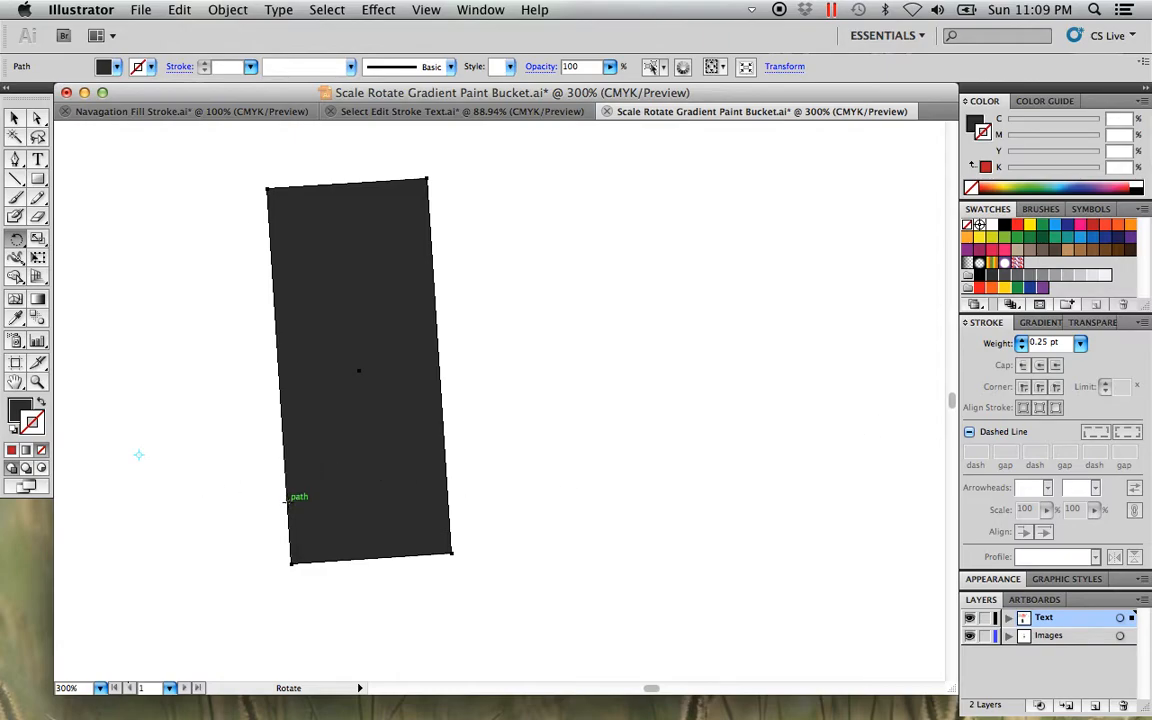
left_click_drag(558, 440, 568, 476)
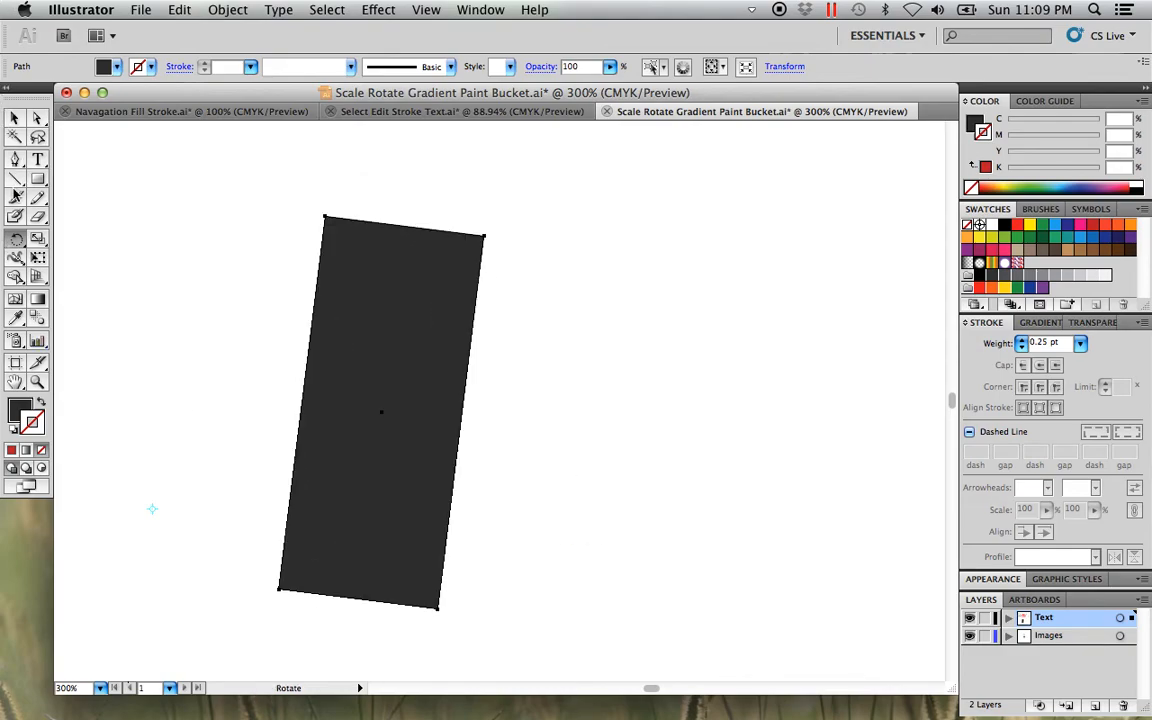
Rotate the rectangle by exactly 45° about its centre and deselect it.
double_click(18, 245)
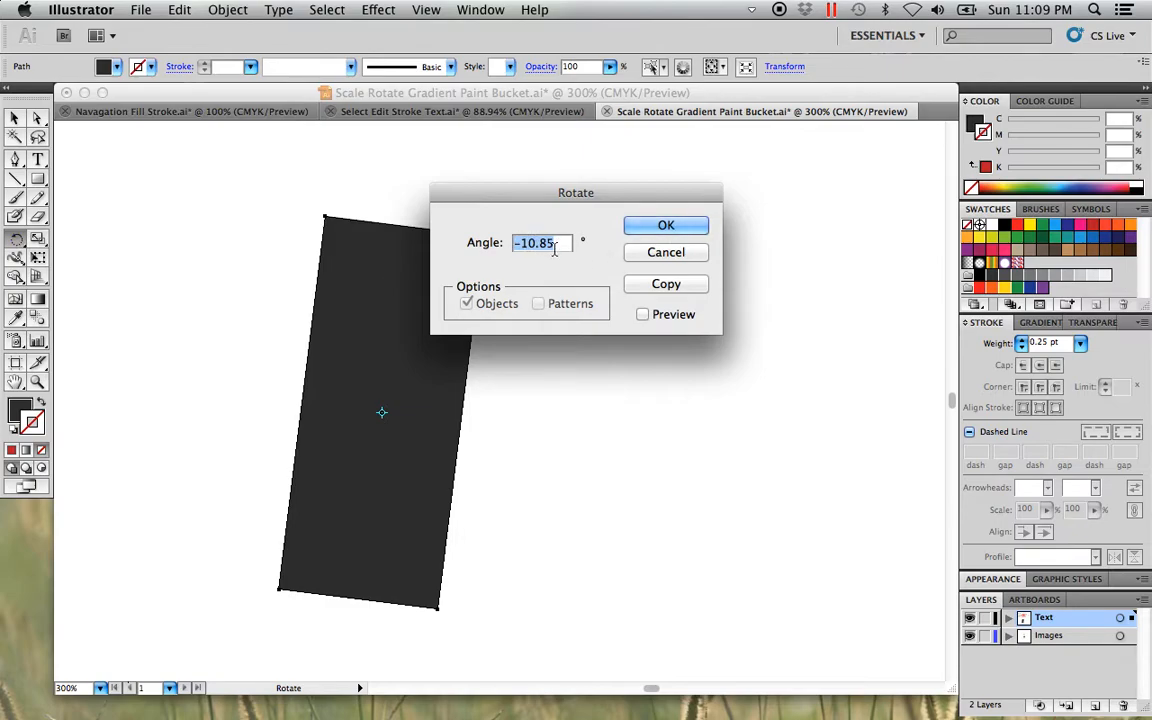
type("45")
left_click(663, 226)
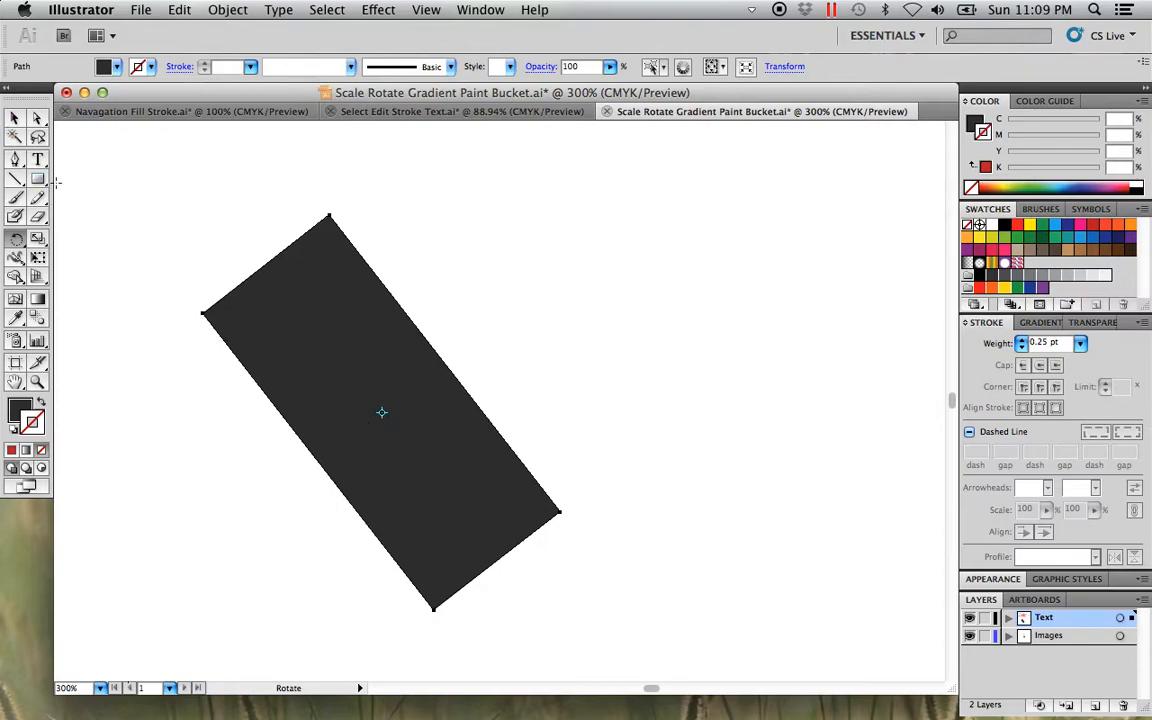
left_click(14, 121)
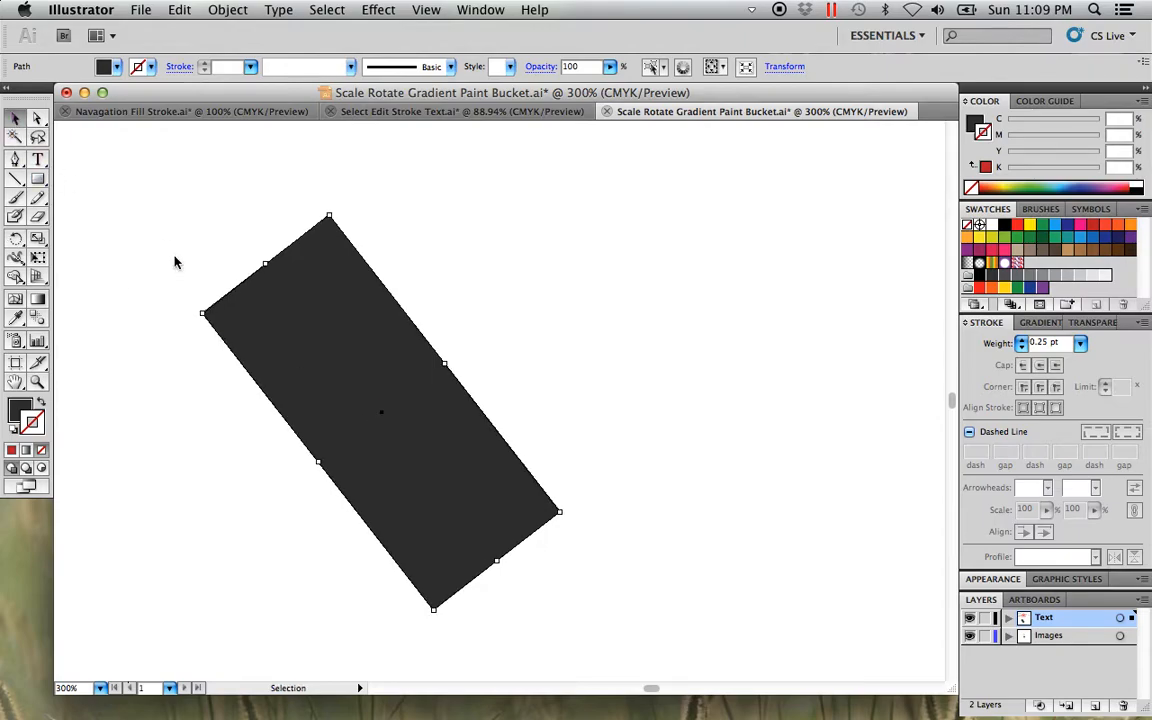
left_click(172, 255)
Scale the tilted rectangle down proportionally from its uppermost corner and deselect it.
left_click(508, 445, "alt+super")
left_click(453, 389, "alt+super")
scroll(550, 320, "up", 1)
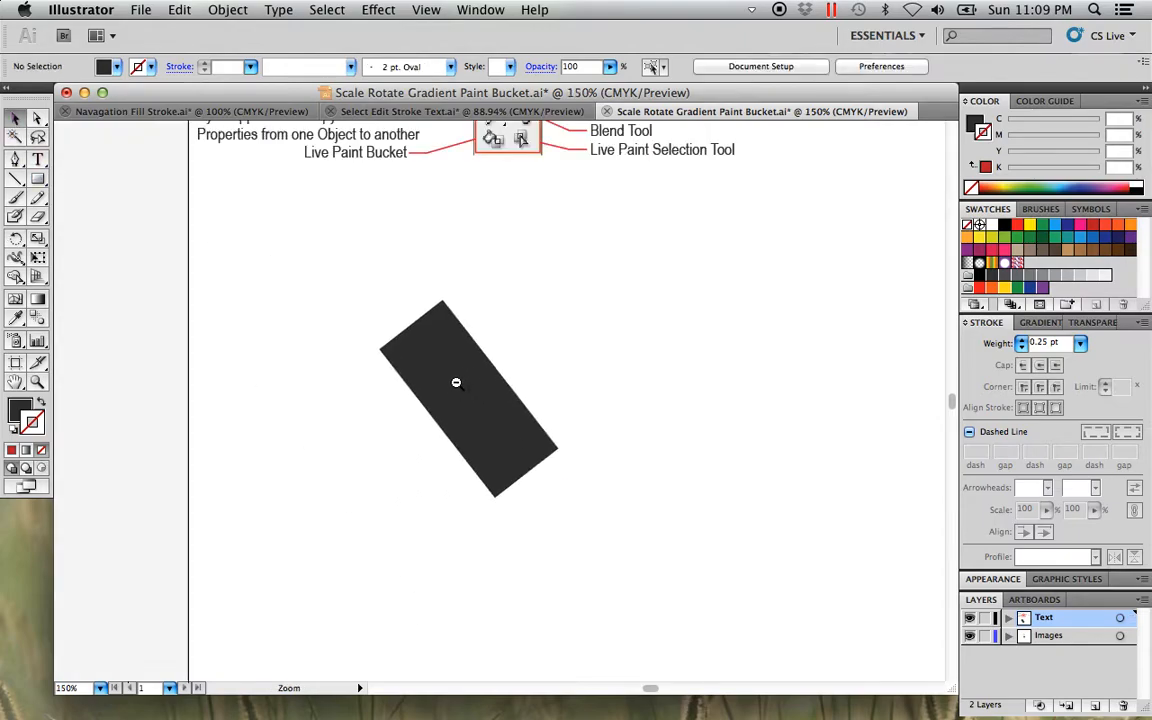
left_click_drag(643, 257, 585, 465)
left_click_drag(561, 540, 532, 458)
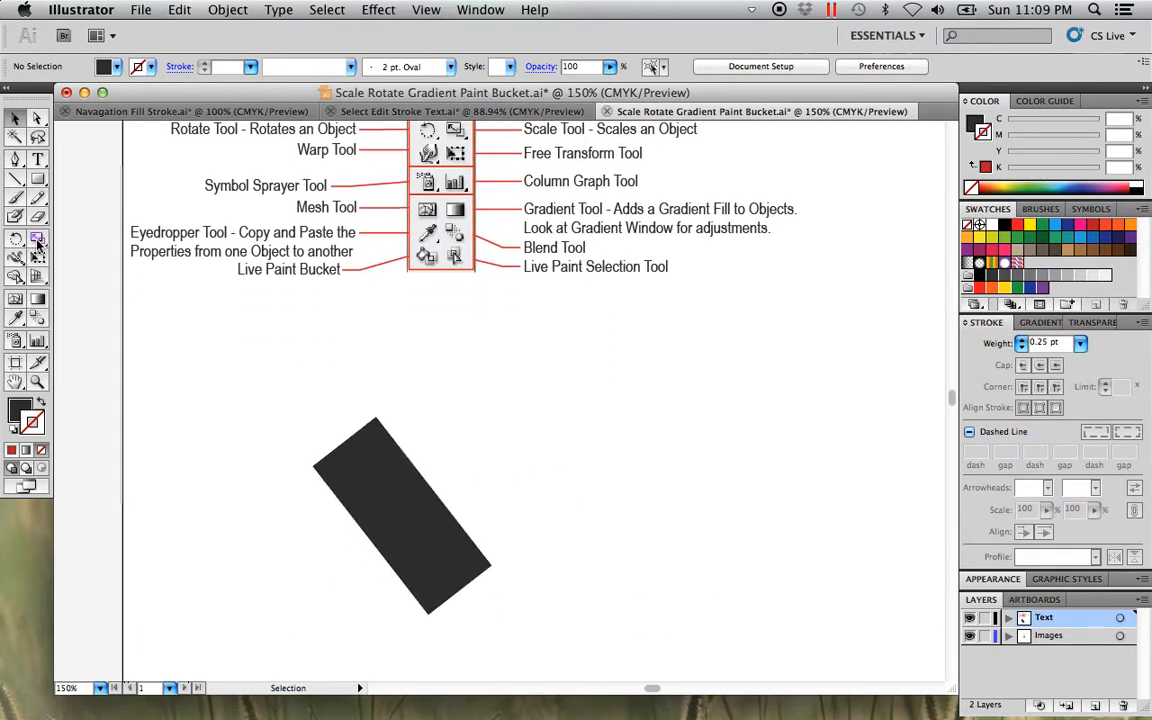
left_click_drag(604, 609, 532, 555)
left_click_drag(567, 594, 123, 296)
left_click_drag(514, 545, 360, 486)
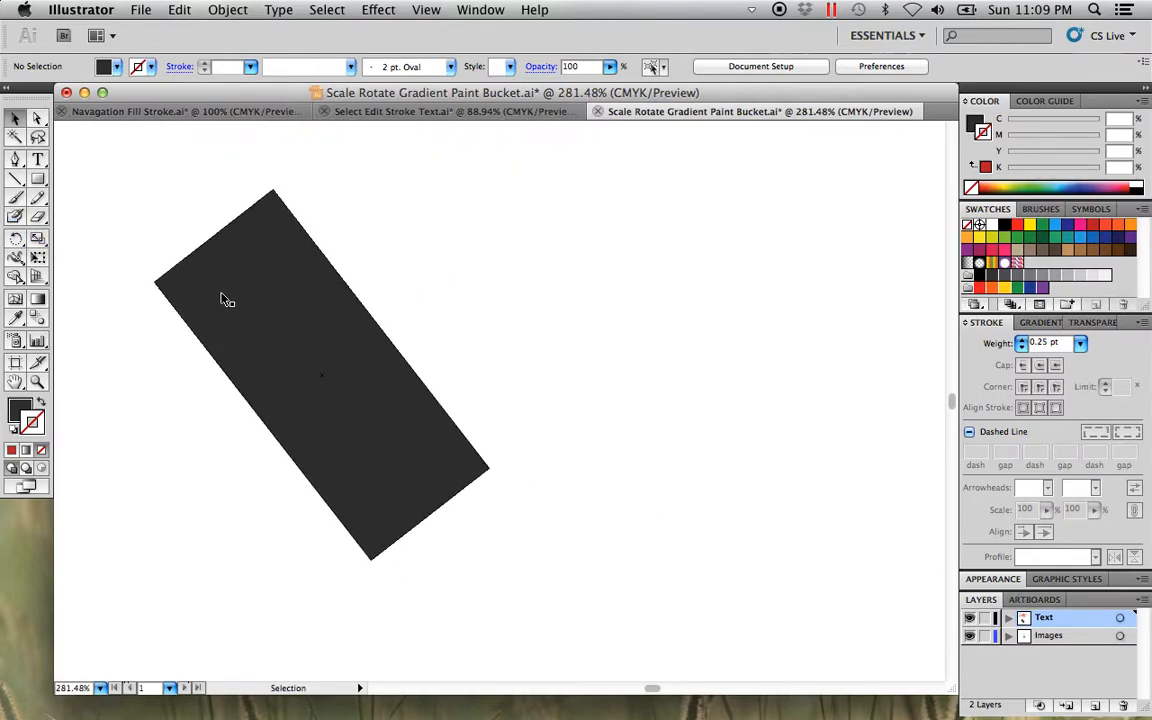
left_click(298, 334)
left_click_drag(273, 190, 310, 328)
left_click(144, 373)
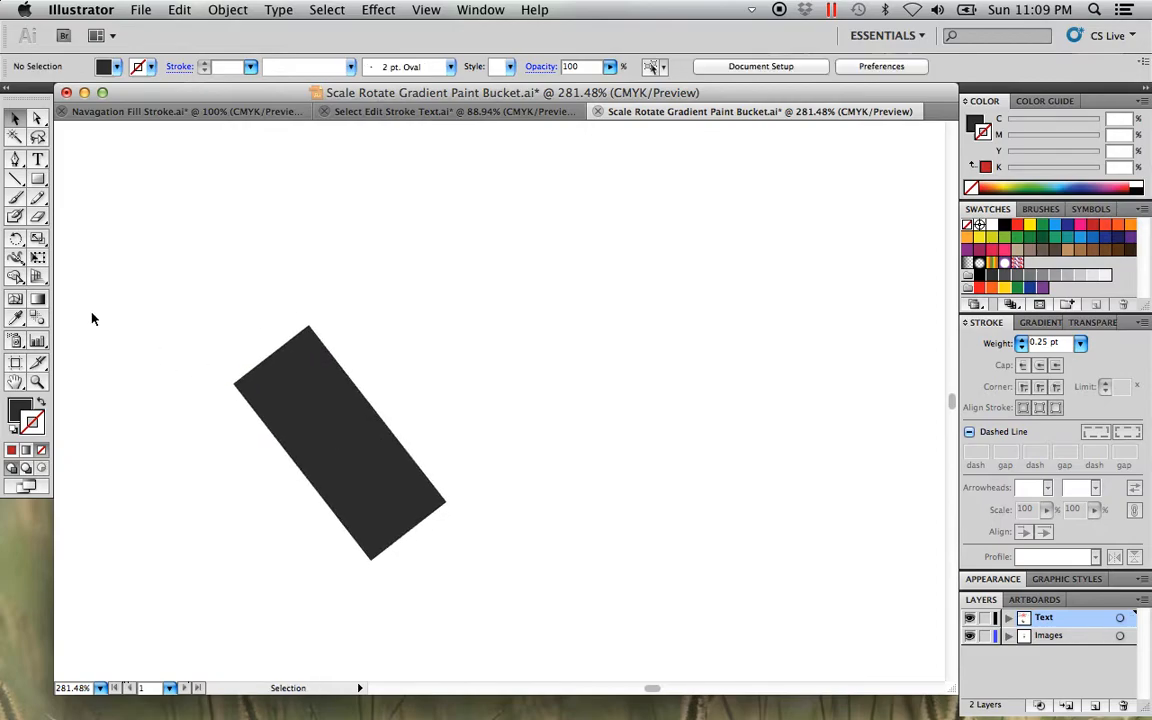
Scale the tilted rectangle uniformly to 120% and deselect it.
left_click(296, 404)
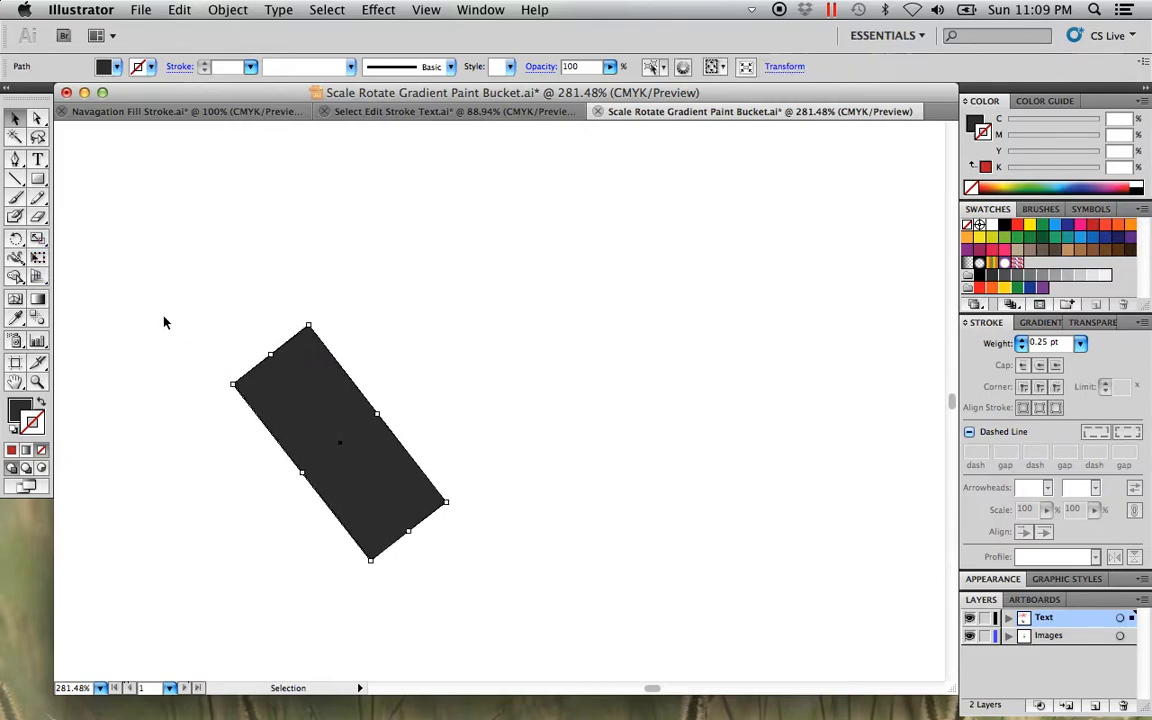
double_click(38, 238)
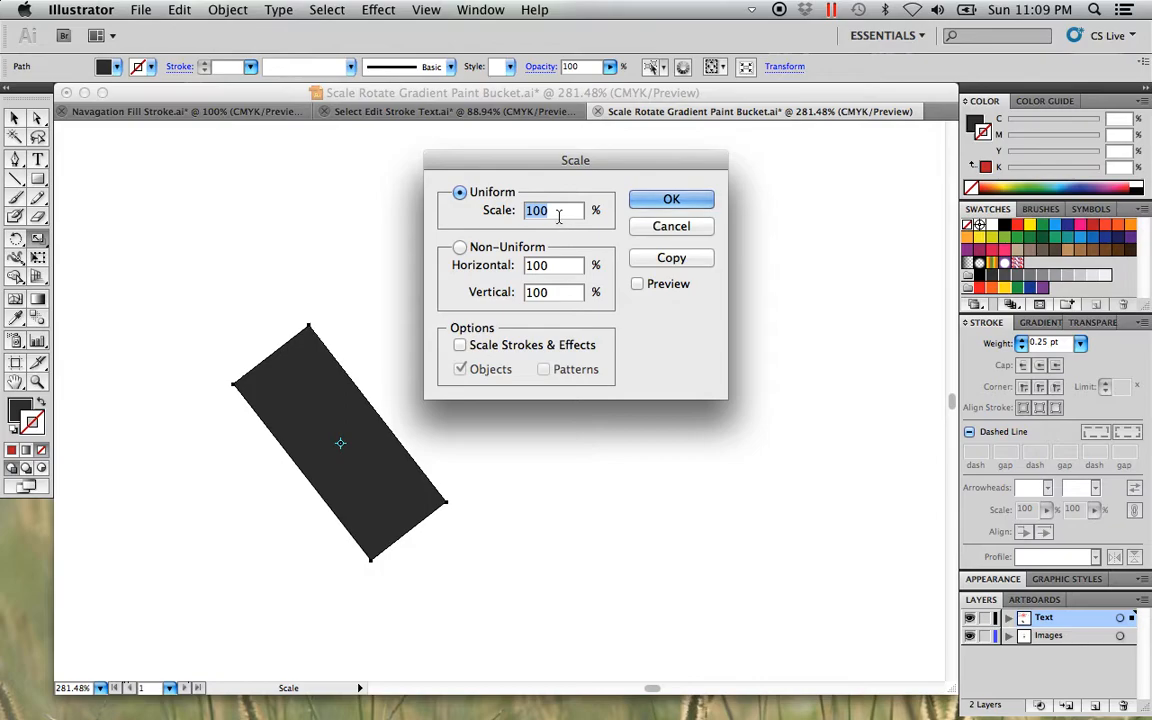
type("120")
left_click(671, 203)
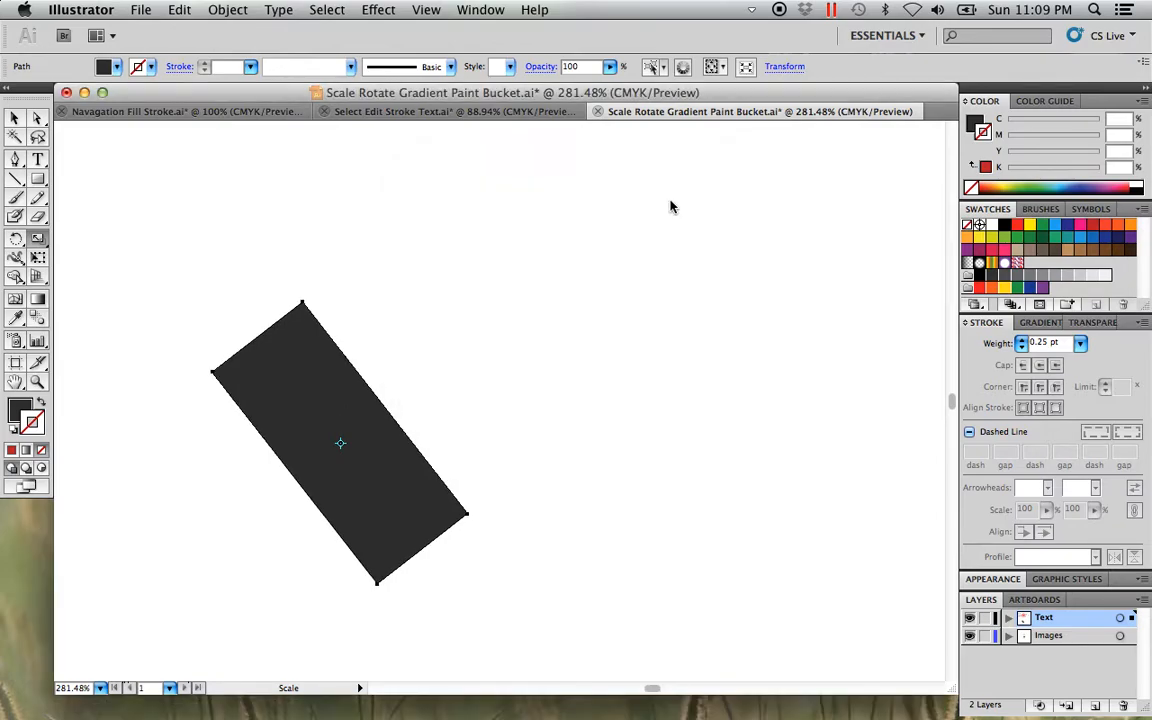
left_click(14, 118)
left_click(252, 290)
Draw an irregular open path with five anchor points beside the rectangle using the Pen tool.
key("space")
left_click_drag(298, 409, 307, 395)
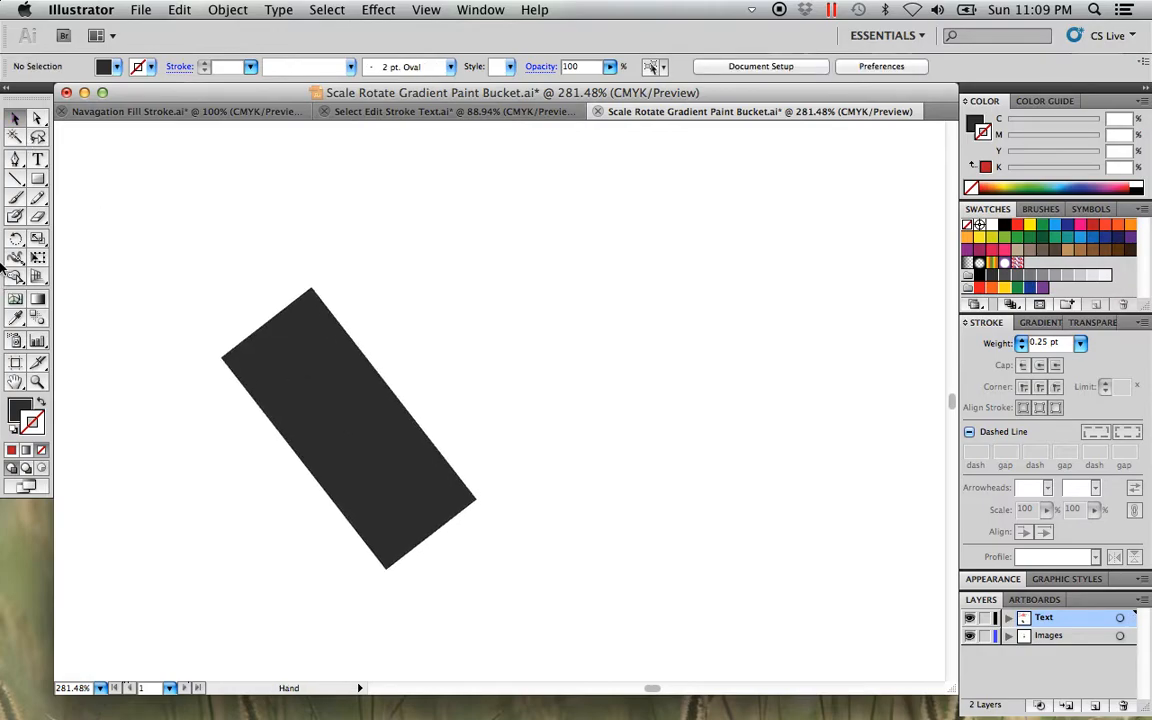
key("space")
left_click_drag(635, 416, 529, 402)
left_click(15, 159)
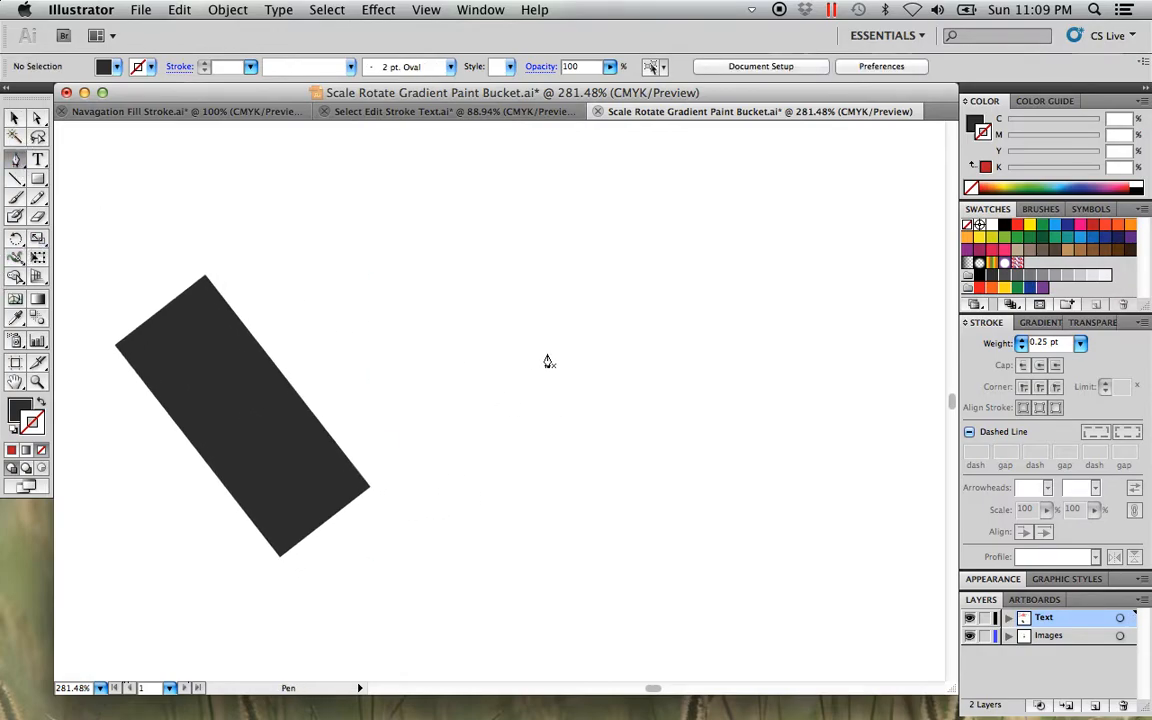
left_click(446, 377)
left_click(538, 281)
left_click(662, 305)
left_click(702, 407)
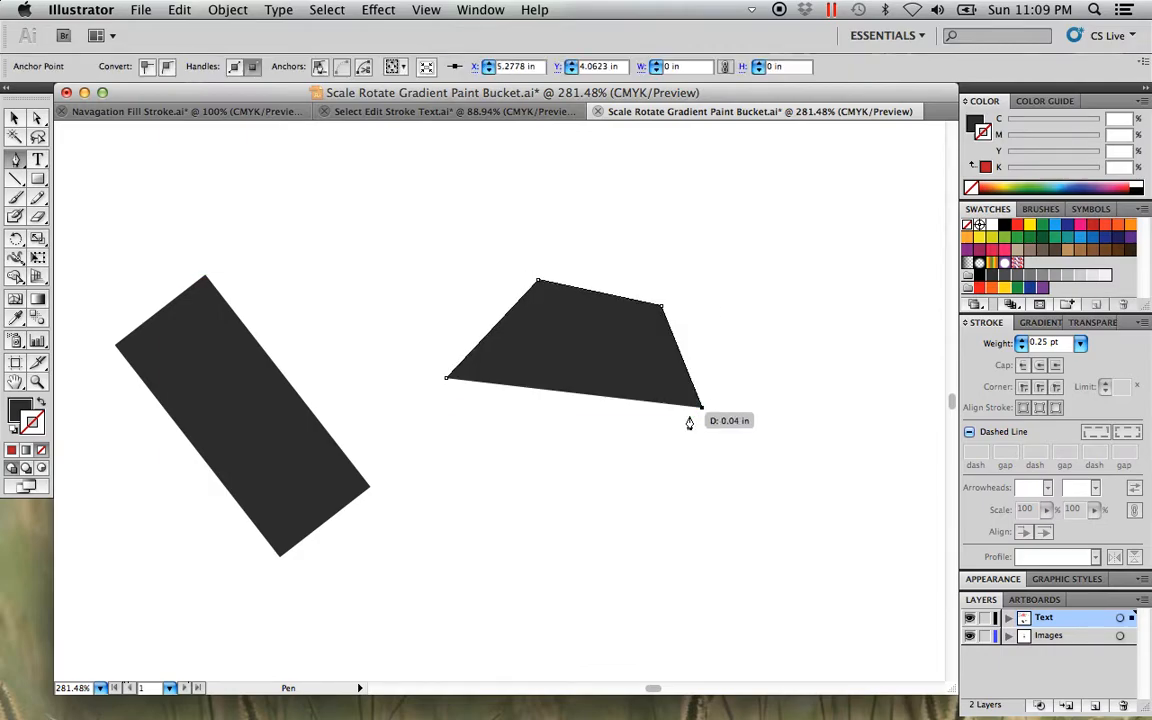
left_click(611, 473)
Swap the fill and stroke of the five-point path so it has only an outline, and deselect it.
left_click(13, 118)
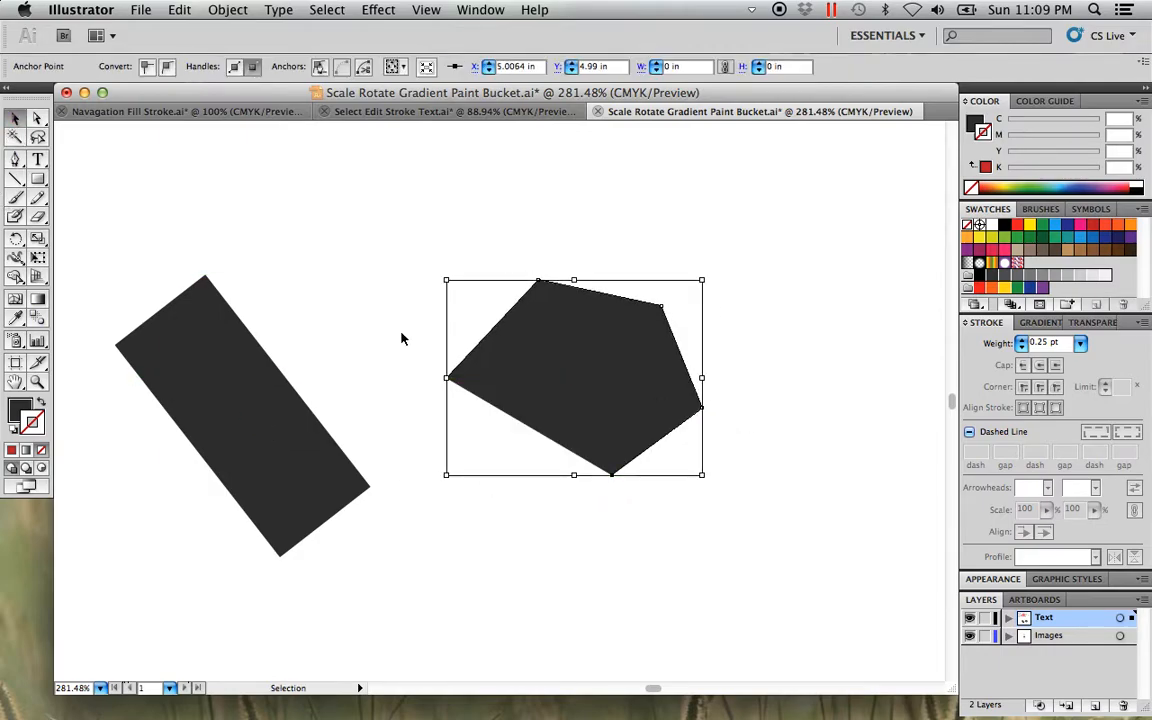
left_click(545, 386)
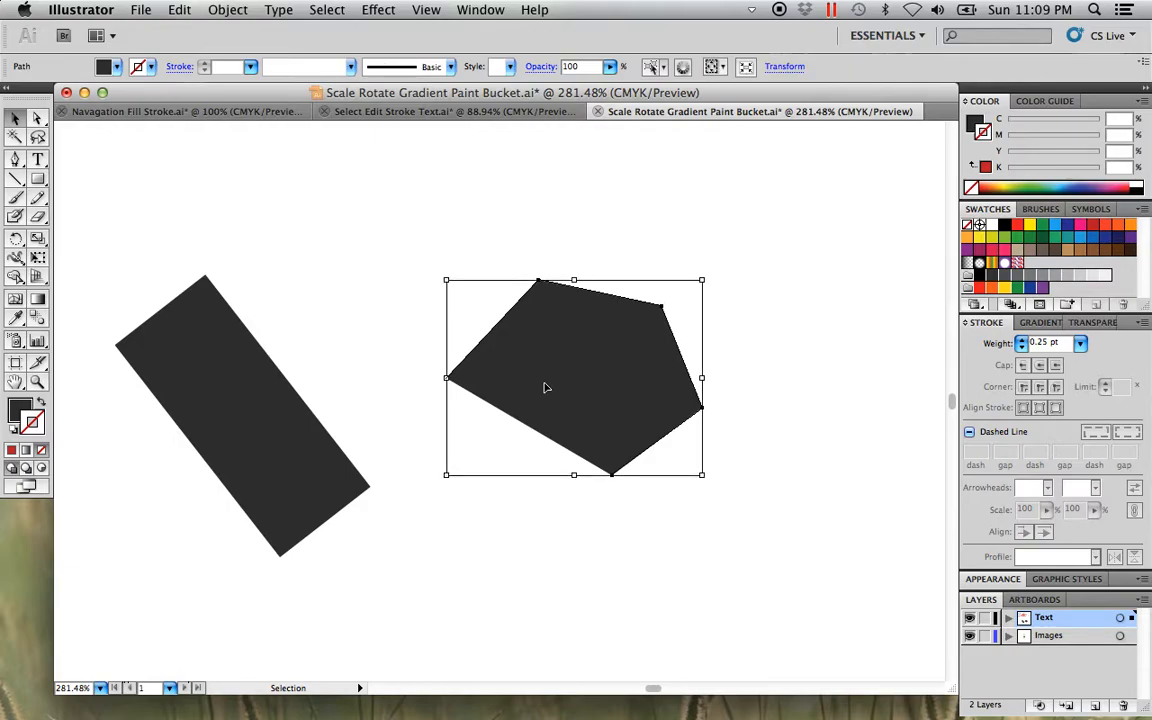
left_click(41, 404)
left_click(743, 522)
Try scaling the outlined path down to a very small size from its corner, and undo the scaling.
key("z")
mouse_move(769, 617)
left_mouse_down()
mouse_move(489, 303)
mouse_move(490, 254)
left_mouse_up()
left_click_drag(633, 439, 575, 396)
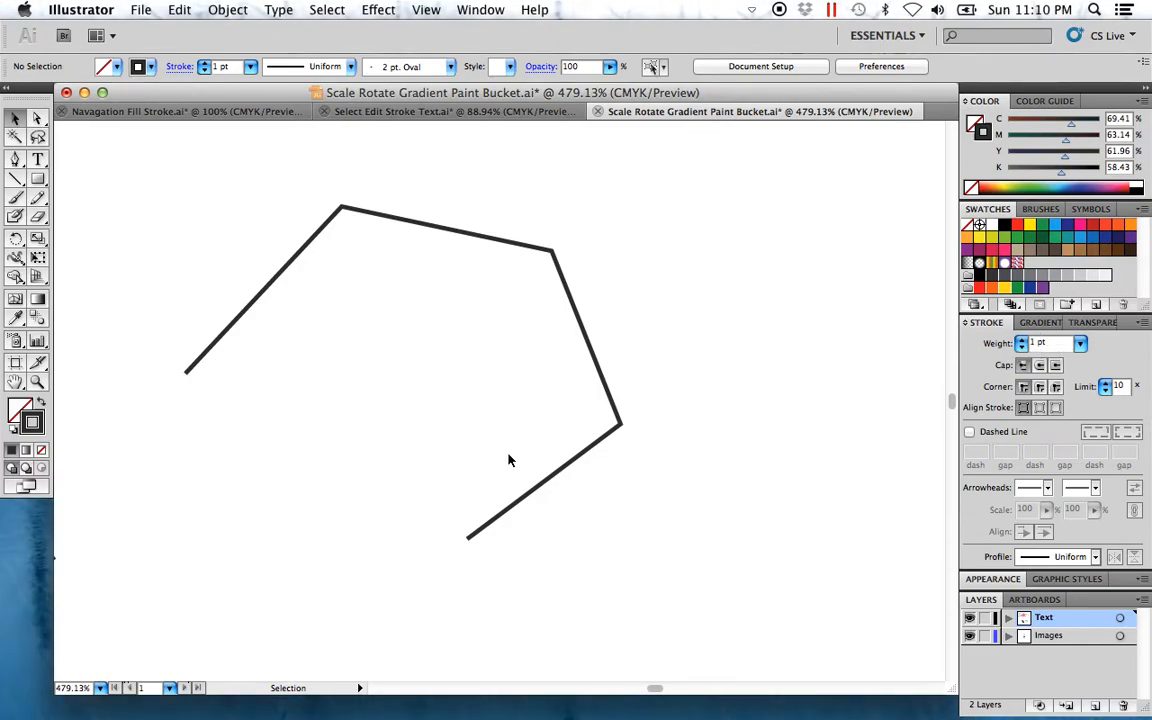
left_click(590, 323)
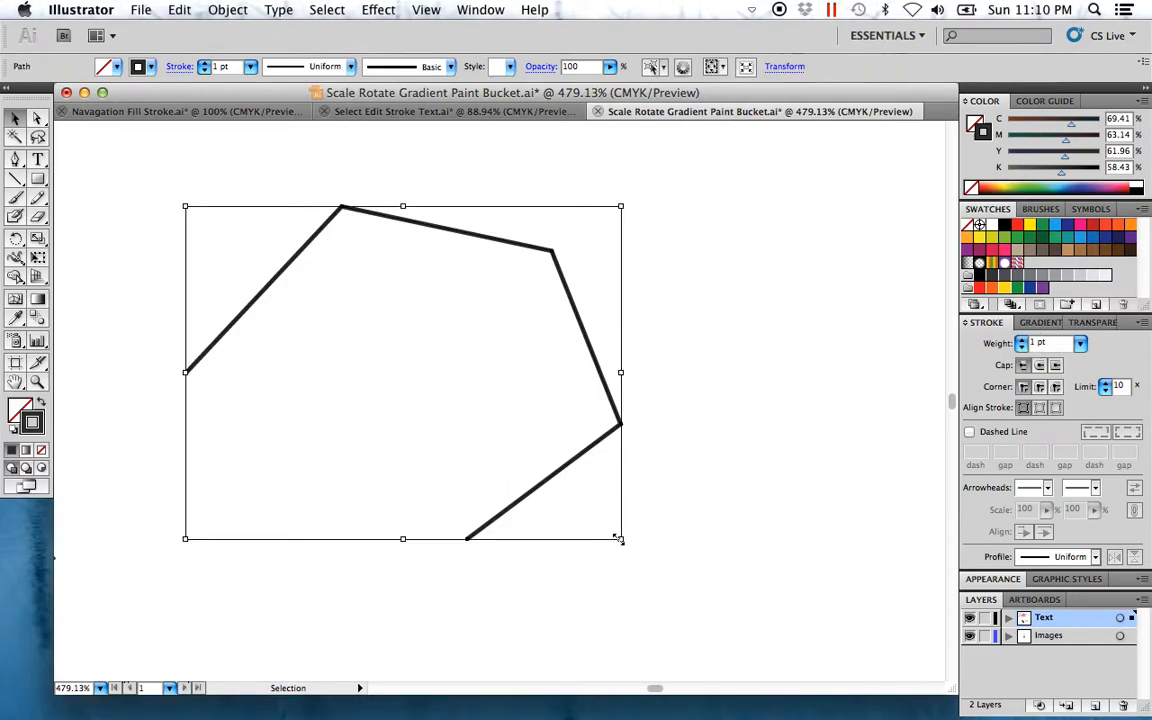
left_click_drag(621, 539, 237, 297)
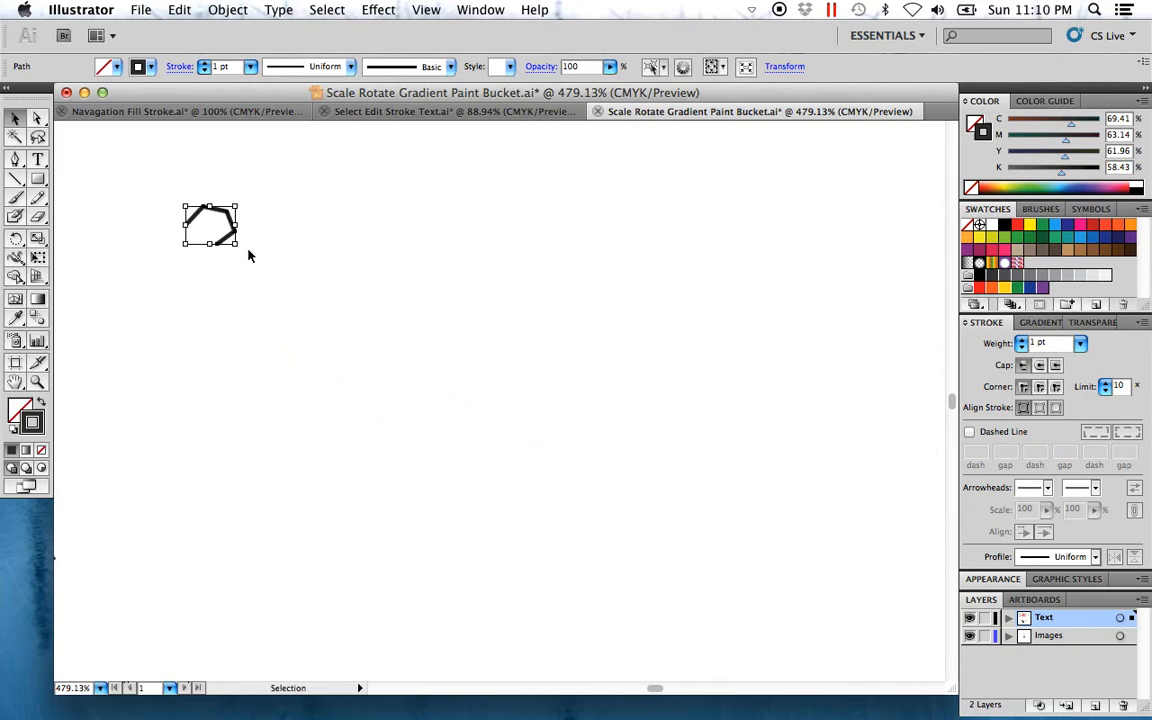
key("super+z")
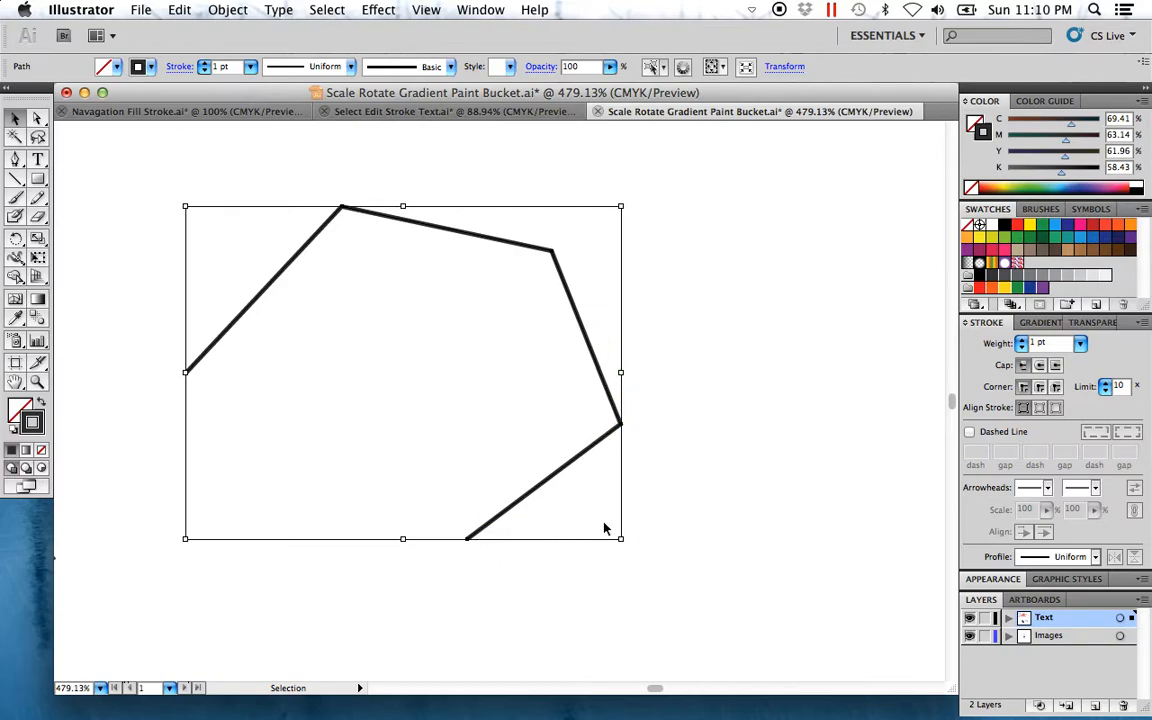
Set the outlined path's stroke weight to 0.5 pt and deselect it.
left_click(1081, 343)
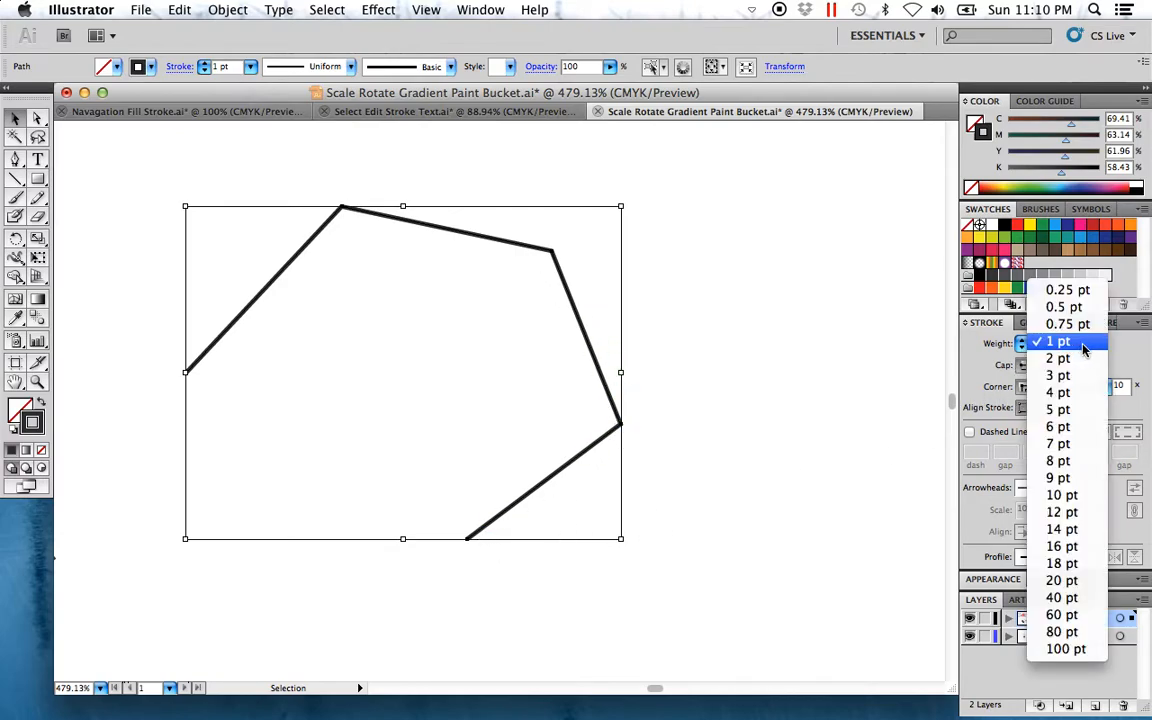
left_click(1045, 306)
left_click(678, 510)
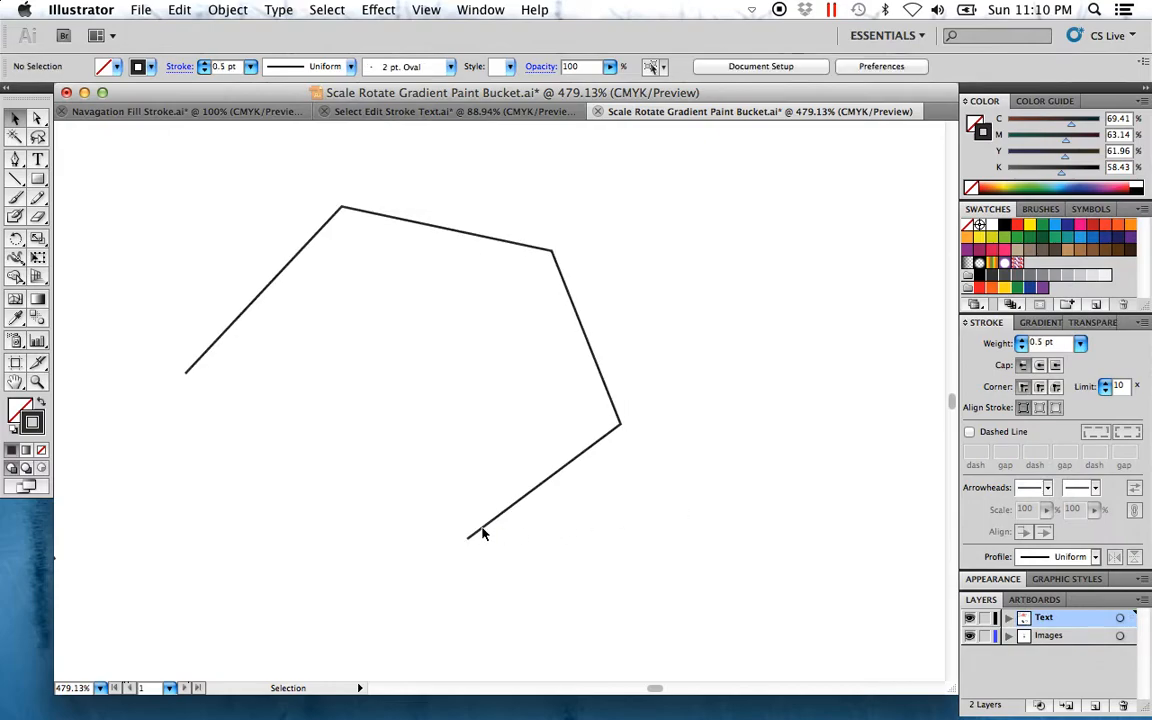
Try scaling the 0.5 pt outlined path down to a tiny size from its corner, undo the scaling and deselect the path.
left_click_drag(635, 458, 506, 337)
left_click_drag(620, 540, 214, 306)
left_click(196, 247)
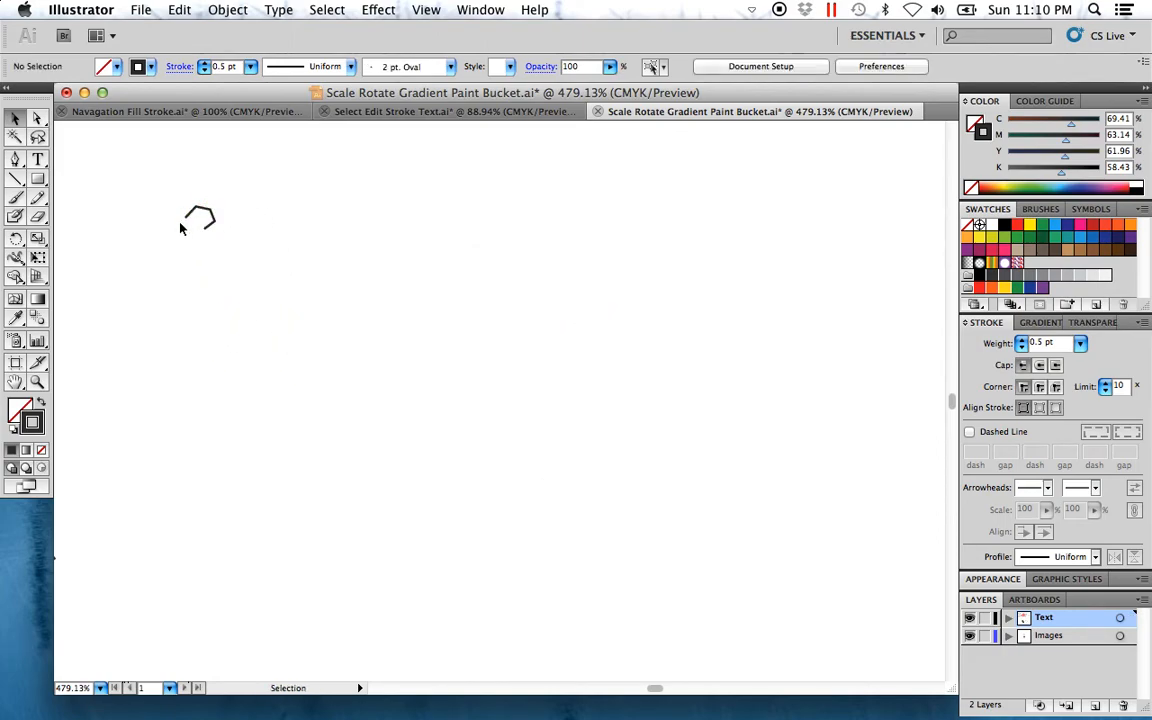
key("super+z")
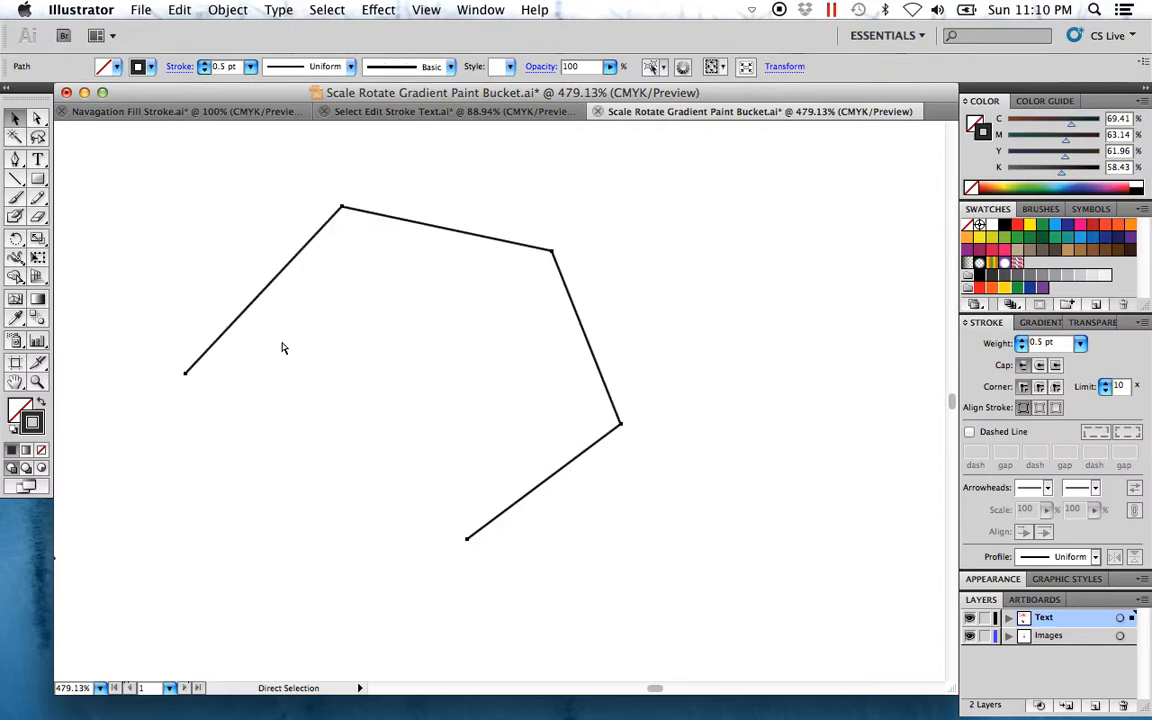
left_click(196, 262)
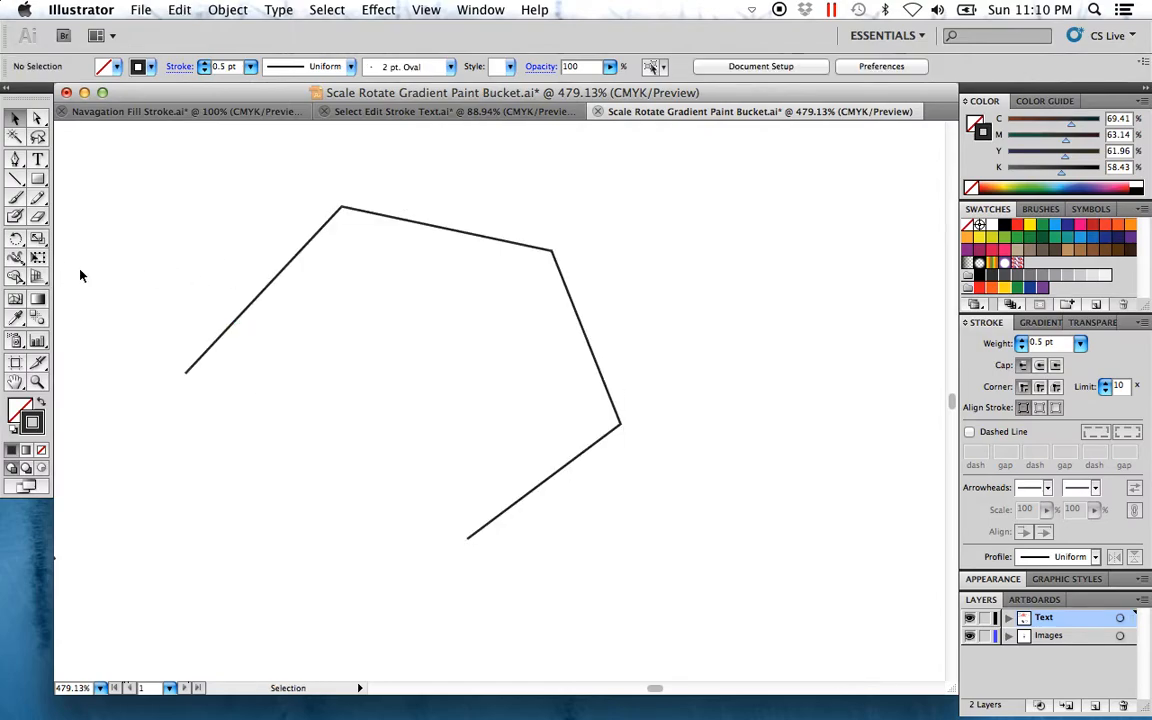
Enable Scale Strokes & Effects in the Scale tool's options.
double_click(38, 240)
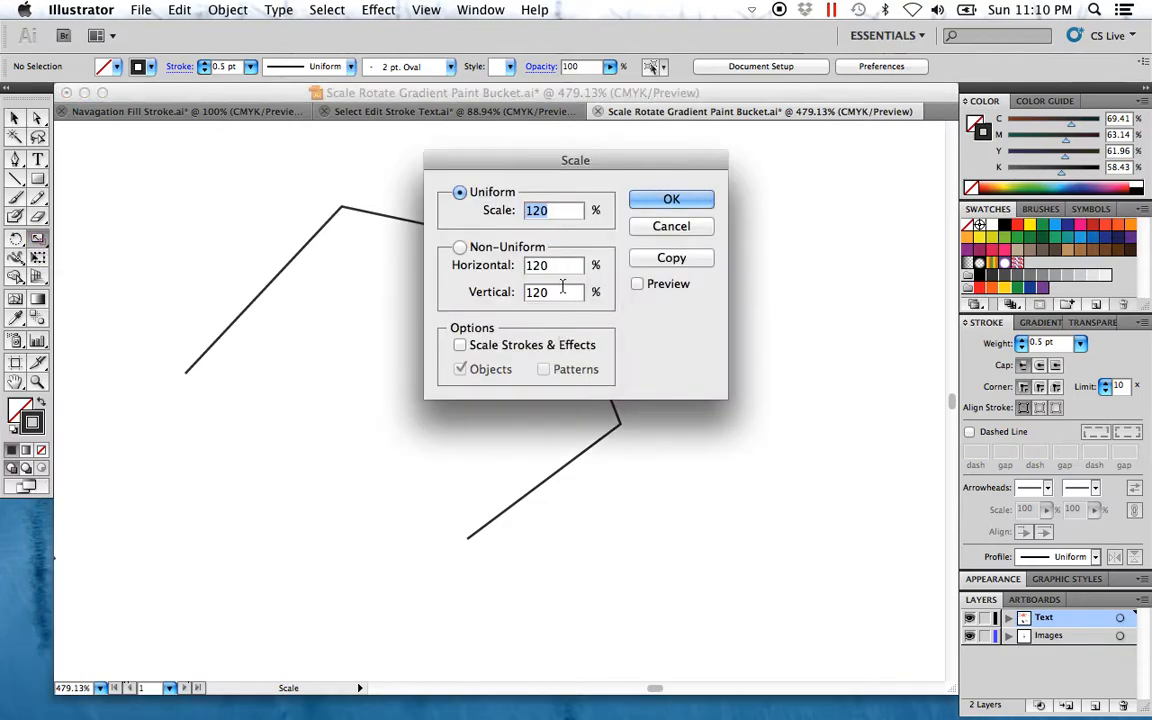
left_click(458, 345)
left_click(671, 200)
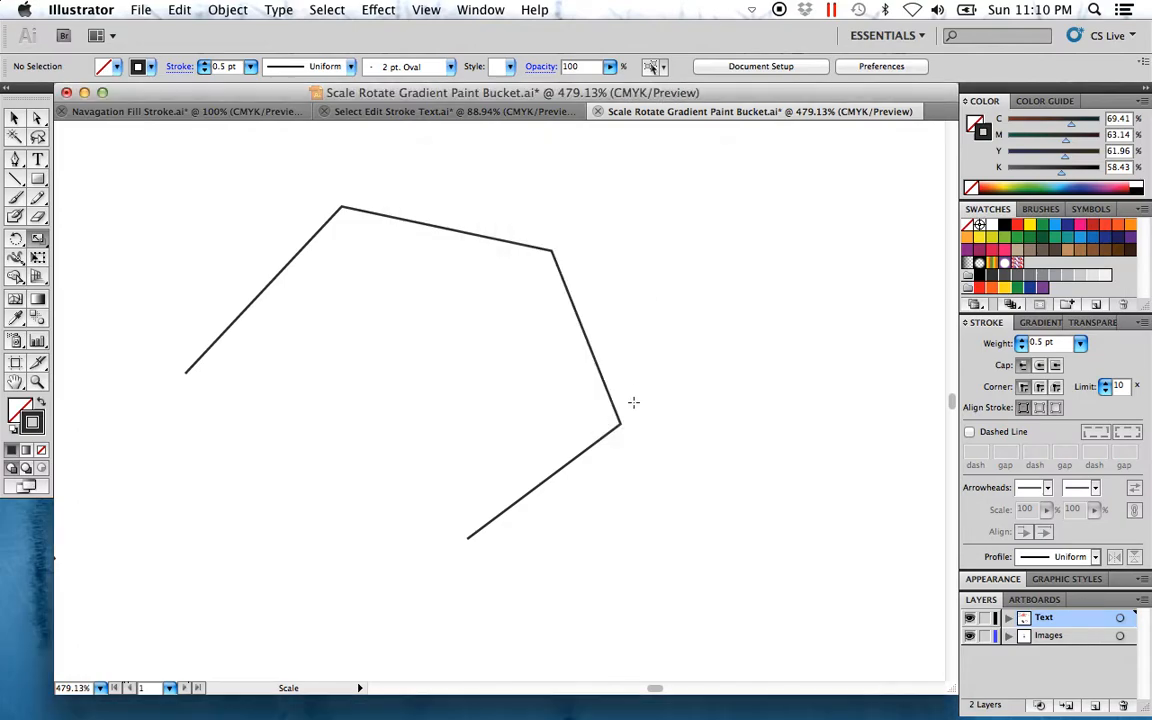
Try shrinking the outlined path by its corner with stroke scaling enabled, and undo the shrinking.
left_click(14, 118)
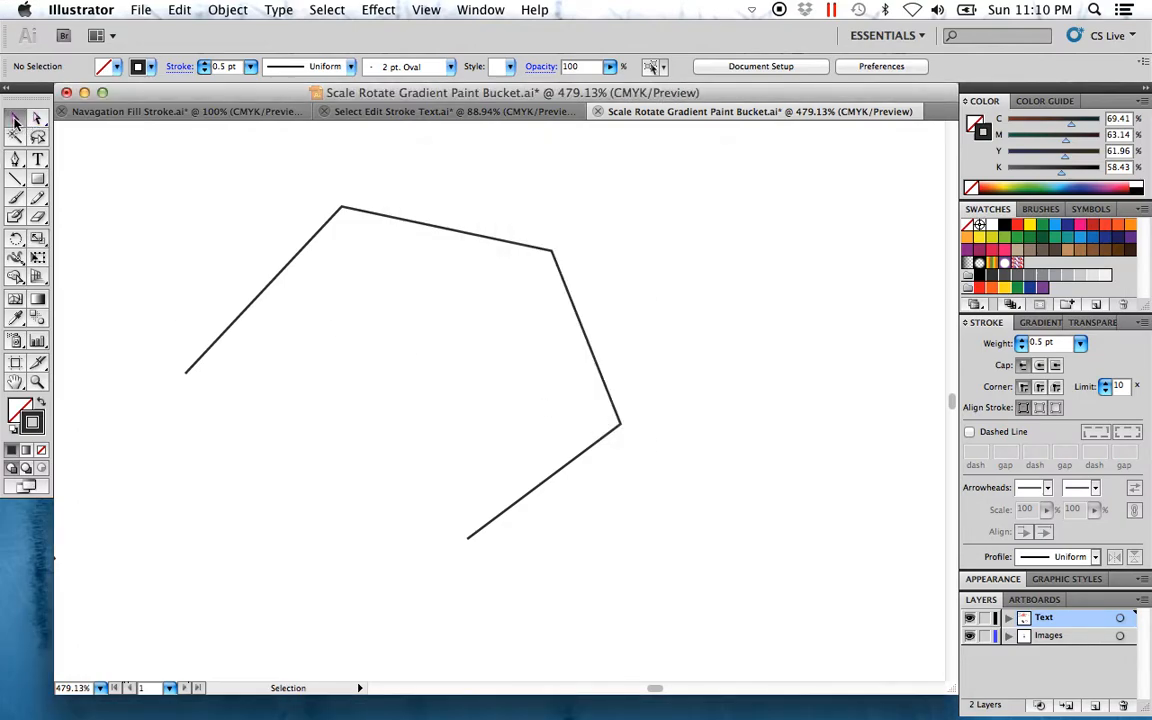
left_click_drag(680, 477, 510, 352)
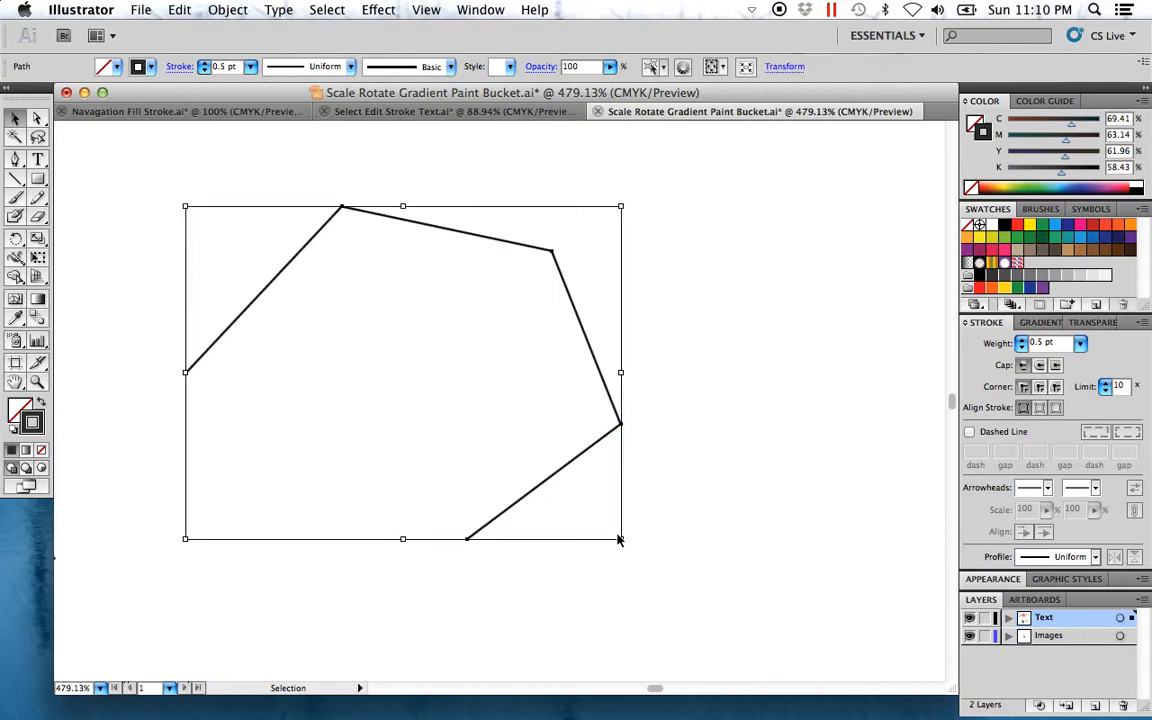
mouse_move(620, 538)
left_mouse_down()
mouse_move(460, 406)
mouse_move(222, 240)
left_mouse_up()
left_click(376, 316)
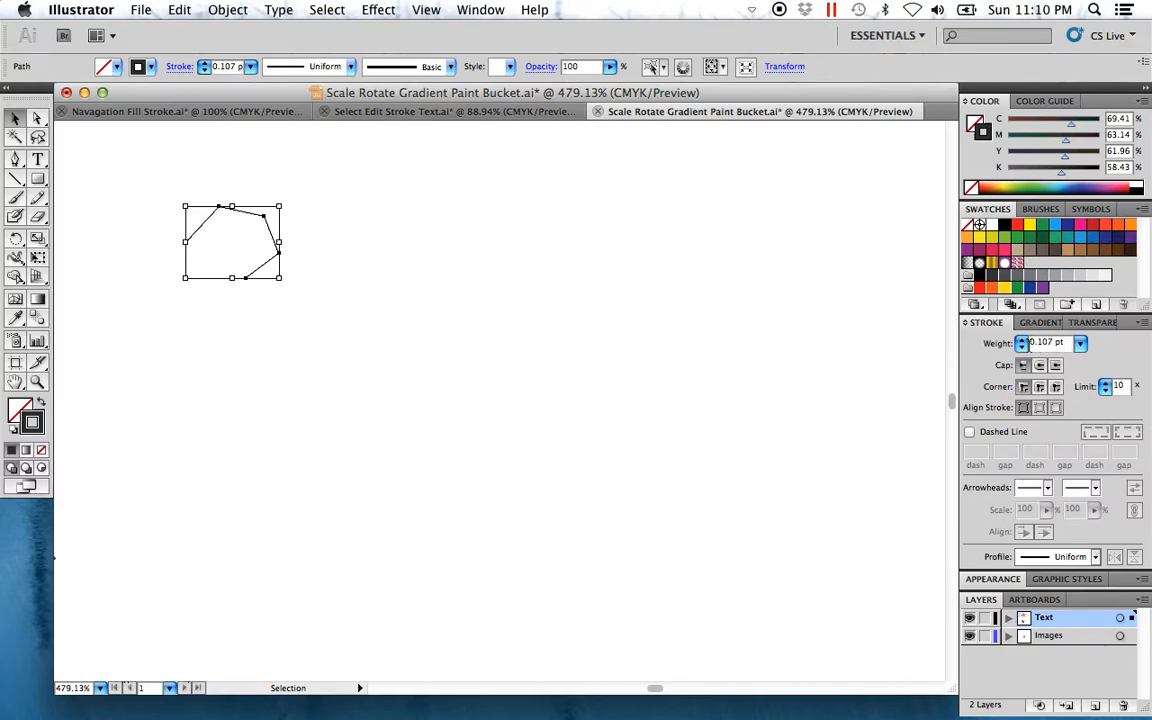
key("super+z")
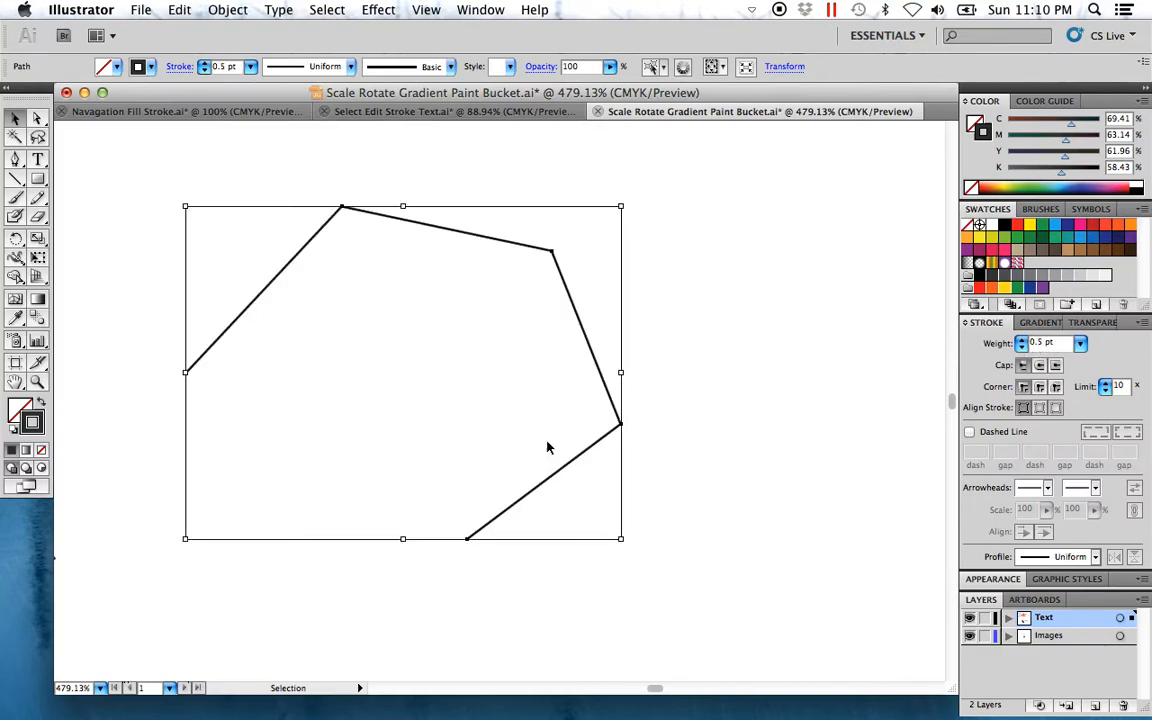
Scale the outlined path uniformly to 120% with Scale Strokes & Effects disabled, and deselect it.
double_click(37, 238)
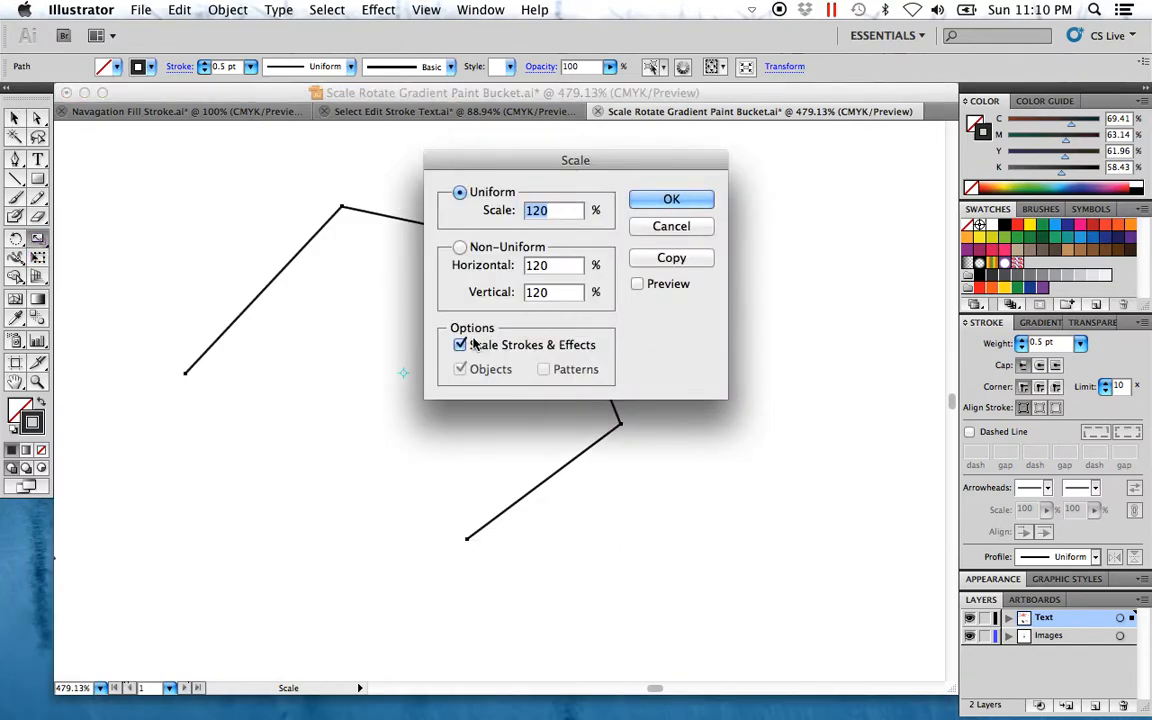
left_click(670, 204)
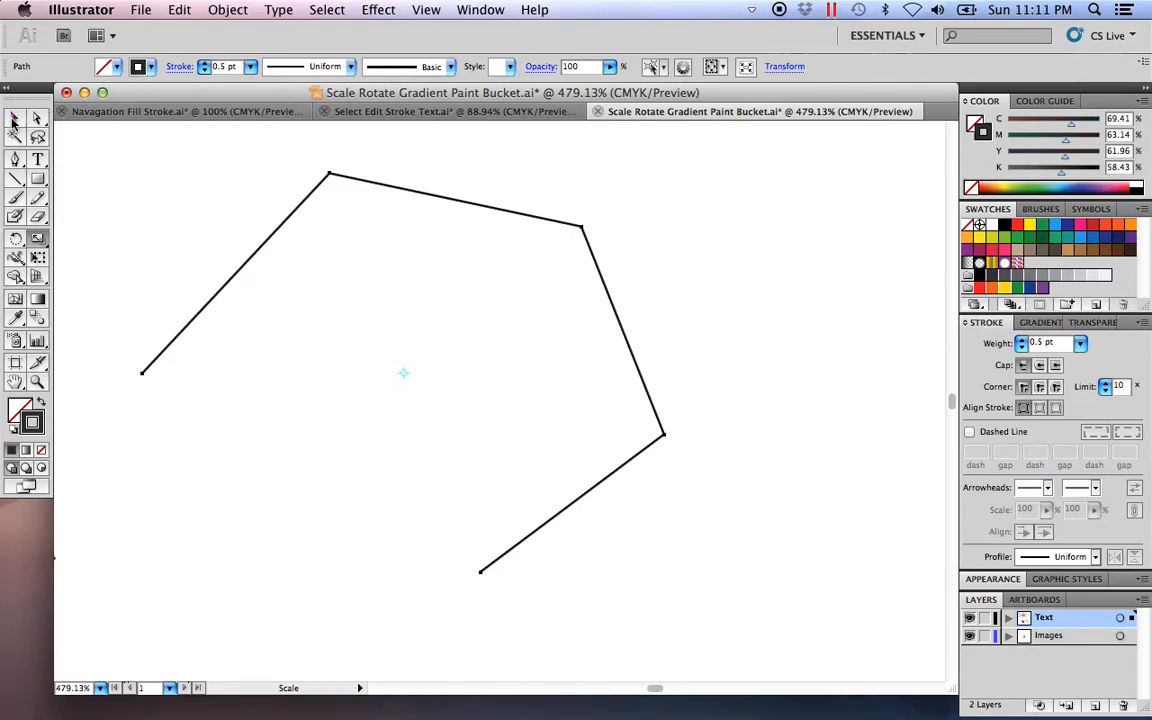
left_click(14, 118)
left_click(393, 410)
Draw a wide rectangle about 3.97 in by 0.84 in in the empty area beside the outlined path.
left_click(667, 387, "alt+super")
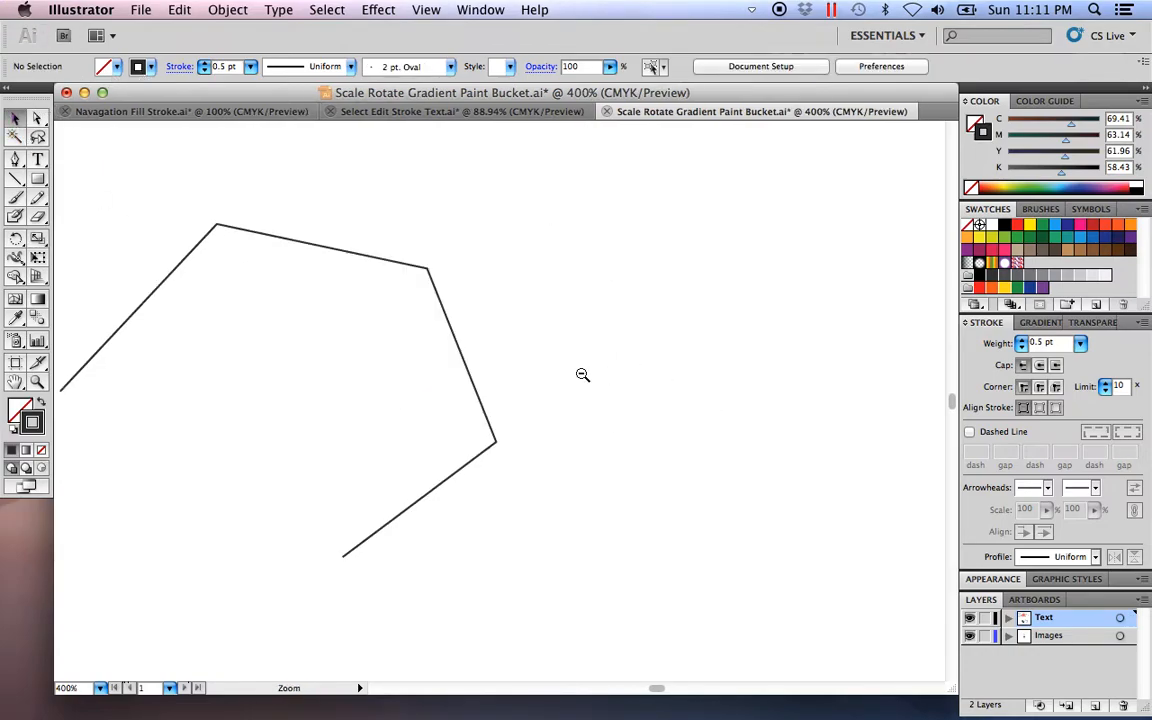
left_click(583, 376, "alt+super")
left_click(583, 372, "alt+super")
left_click(502, 363, "alt+super")
left_click(470, 311, "alt+super")
left_click_drag(751, 474, 197, 231)
scroll(479, 333, "down", 3)
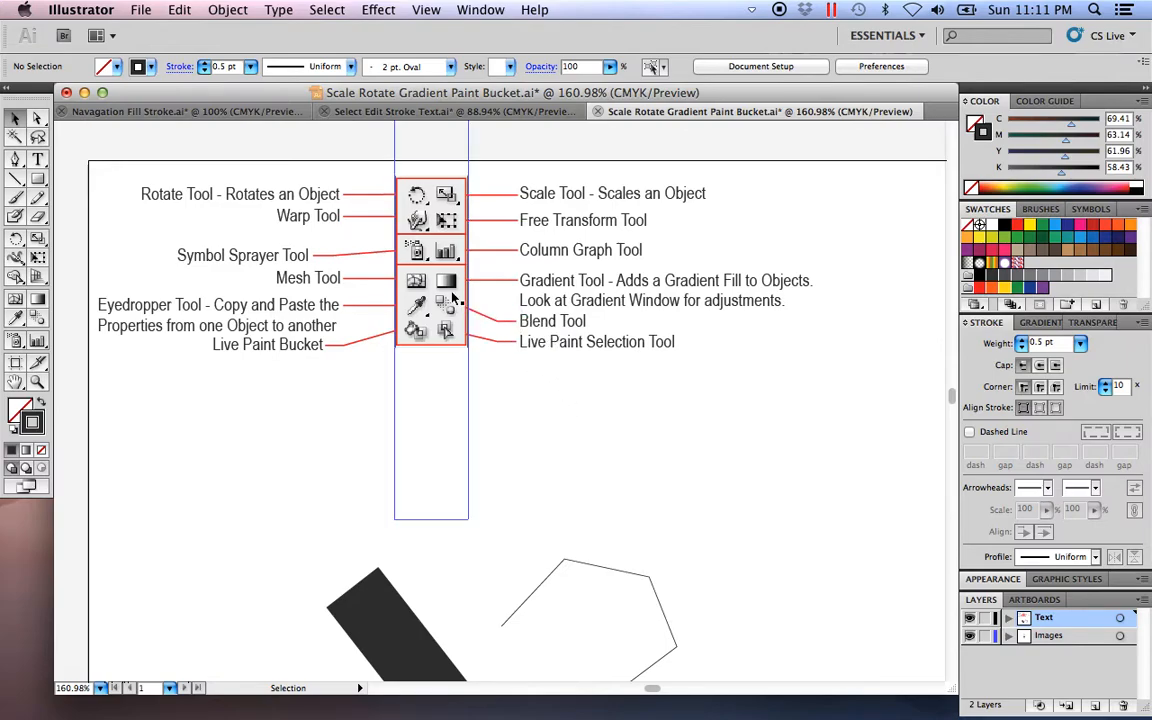
key("space")
left_click_drag(823, 490, 425, 257)
left_click_drag(487, 401, 476, 327)
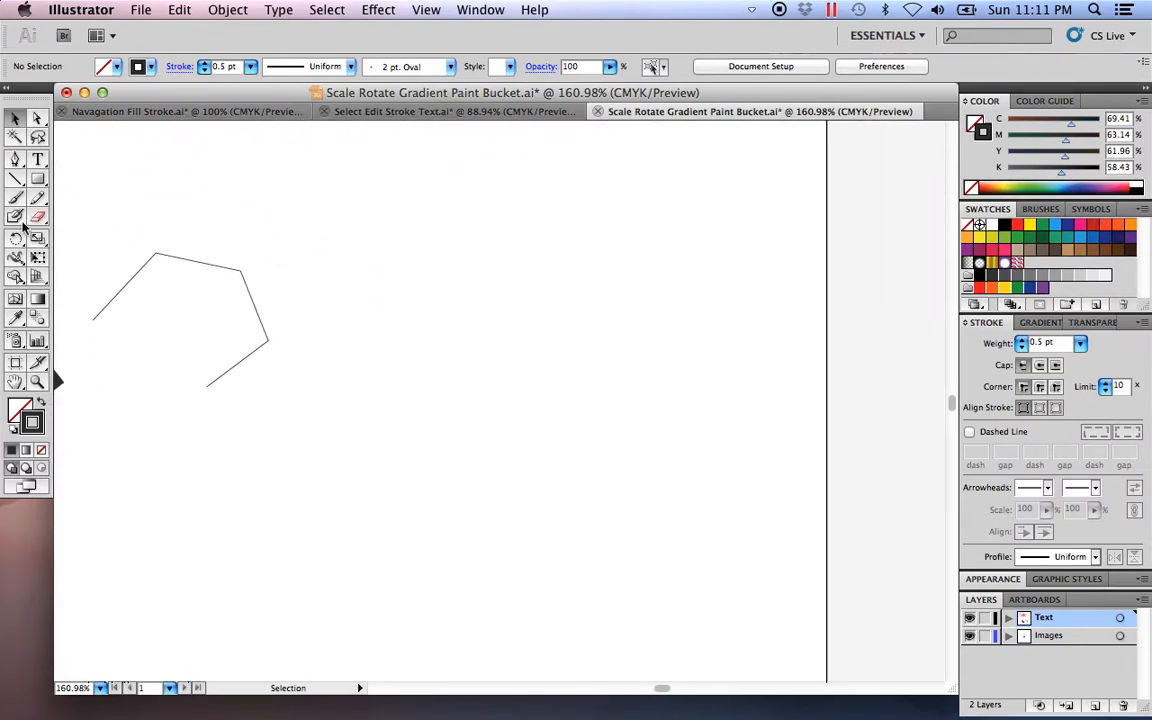
left_click(37, 179)
mouse_move(359, 273)
left_mouse_down()
mouse_move(600, 347)
mouse_move(774, 361)
left_mouse_up()
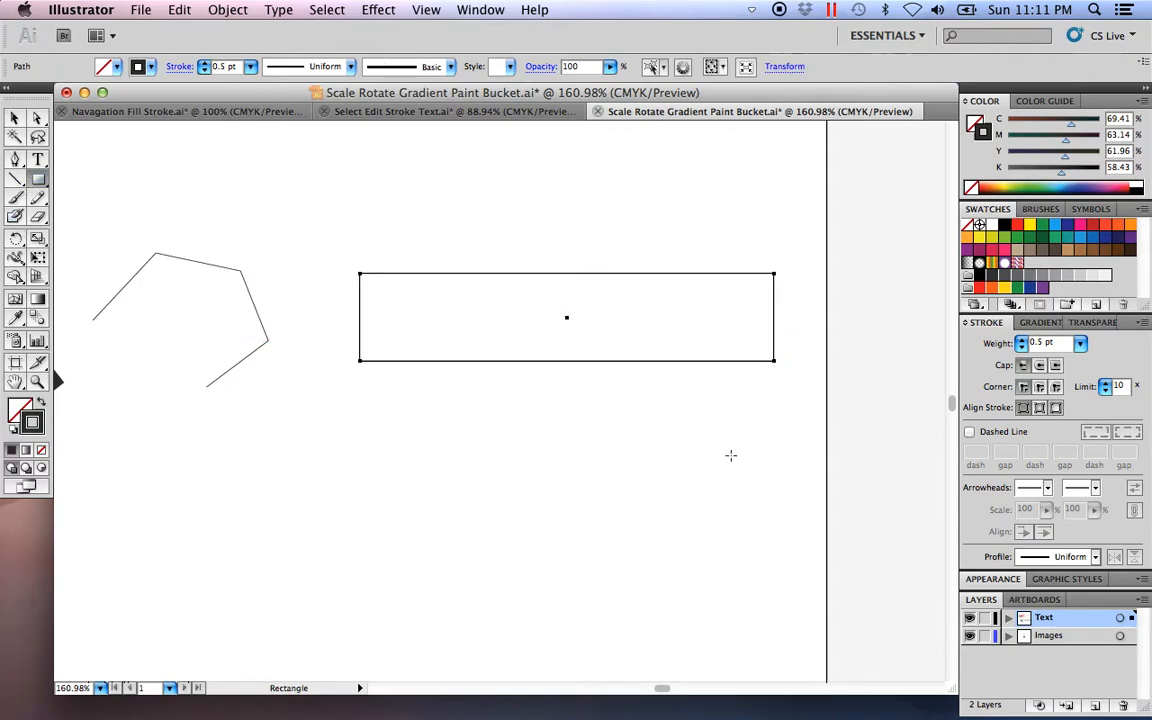
Swap the new rectangle's fill and stroke so it has a solid dark fill and no outline, and deselect it.
left_click(42, 404)
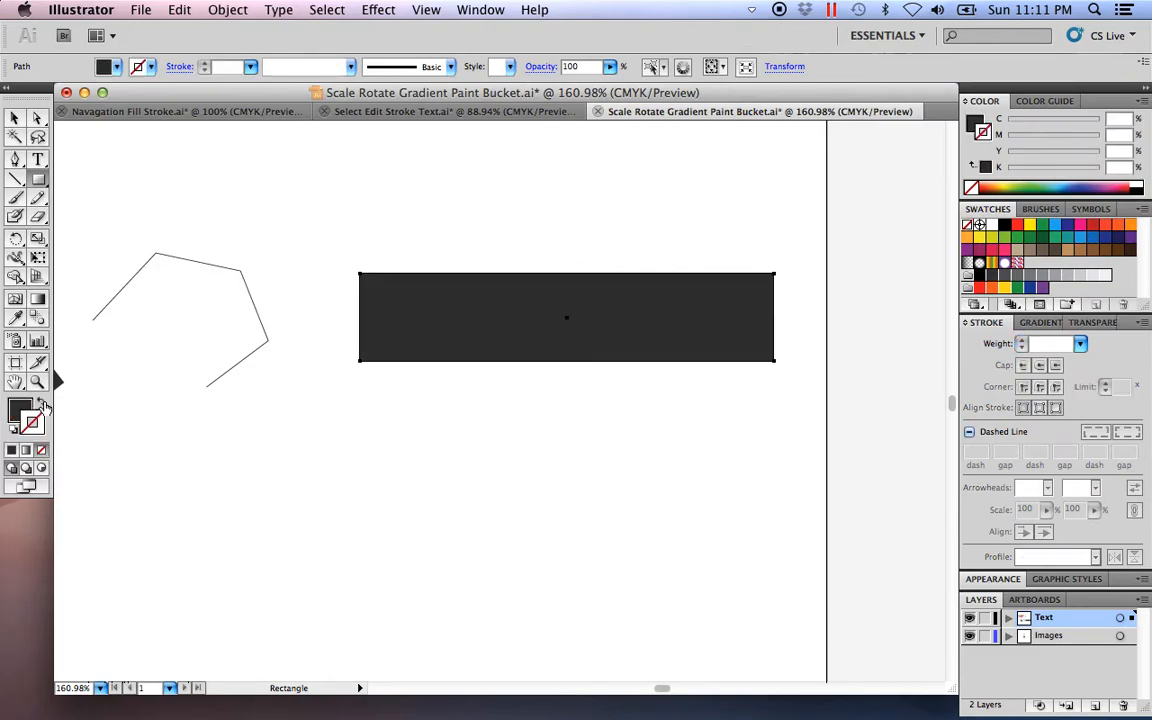
left_click(15, 118)
left_click(623, 586)
Remove the wide rectangle's solid fill, replace it with the default white-to-black linear gradient, and deselect the rectangle.
left_click_drag(630, 512, 569, 516)
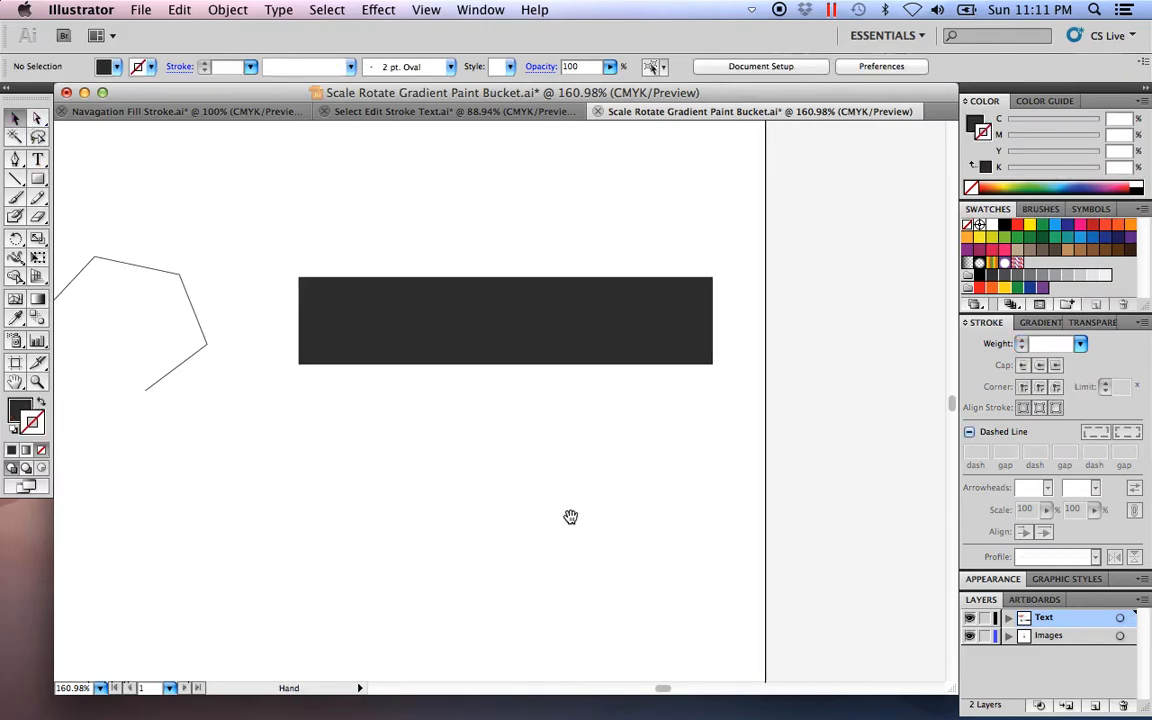
left_click_drag(818, 476, 242, 230)
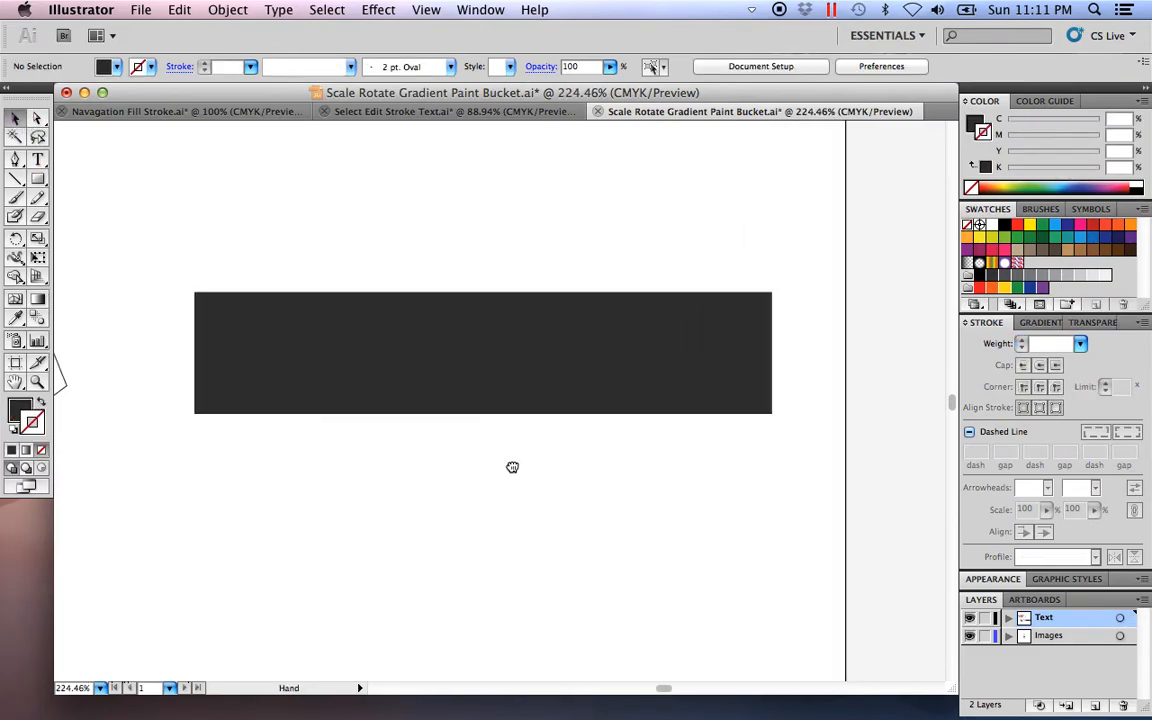
left_click_drag(512, 467, 494, 404)
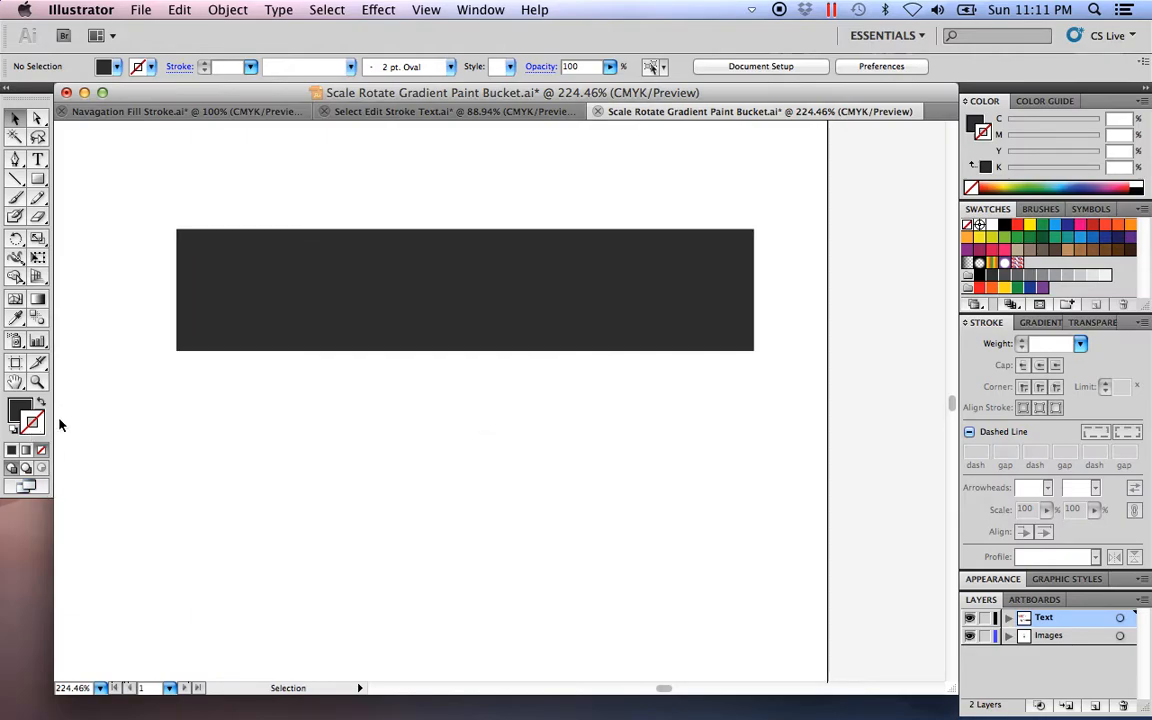
left_click(20, 415)
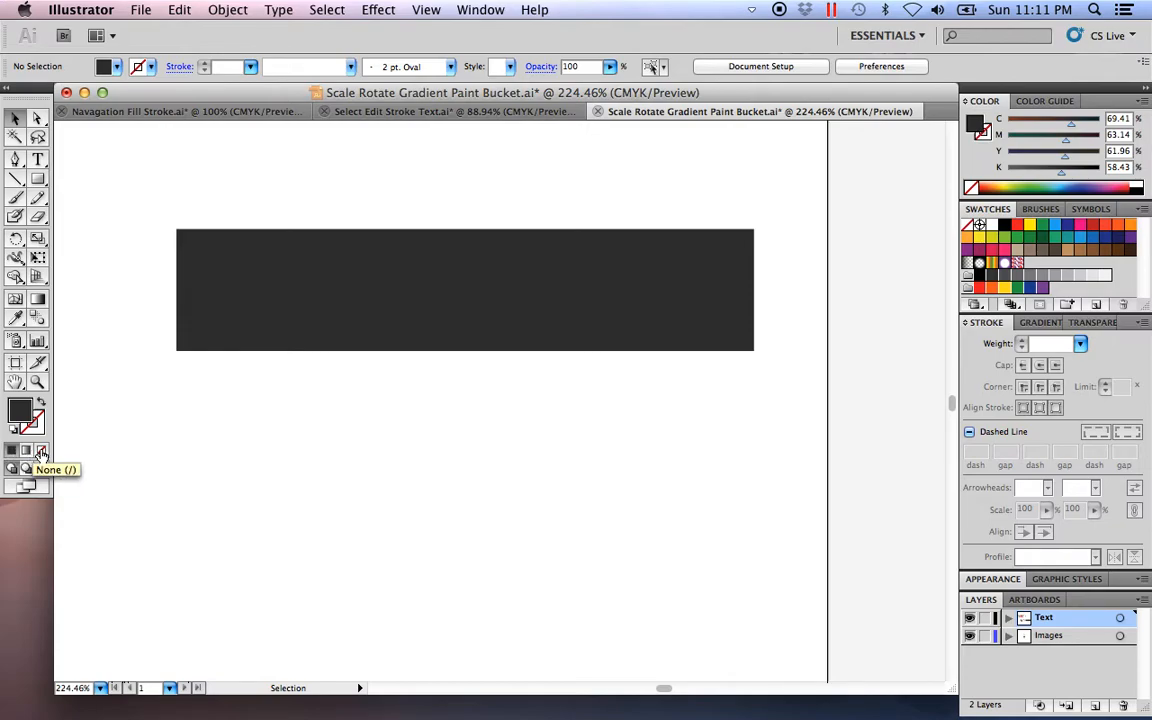
left_click(42, 455)
left_click(231, 314)
left_click(42, 455)
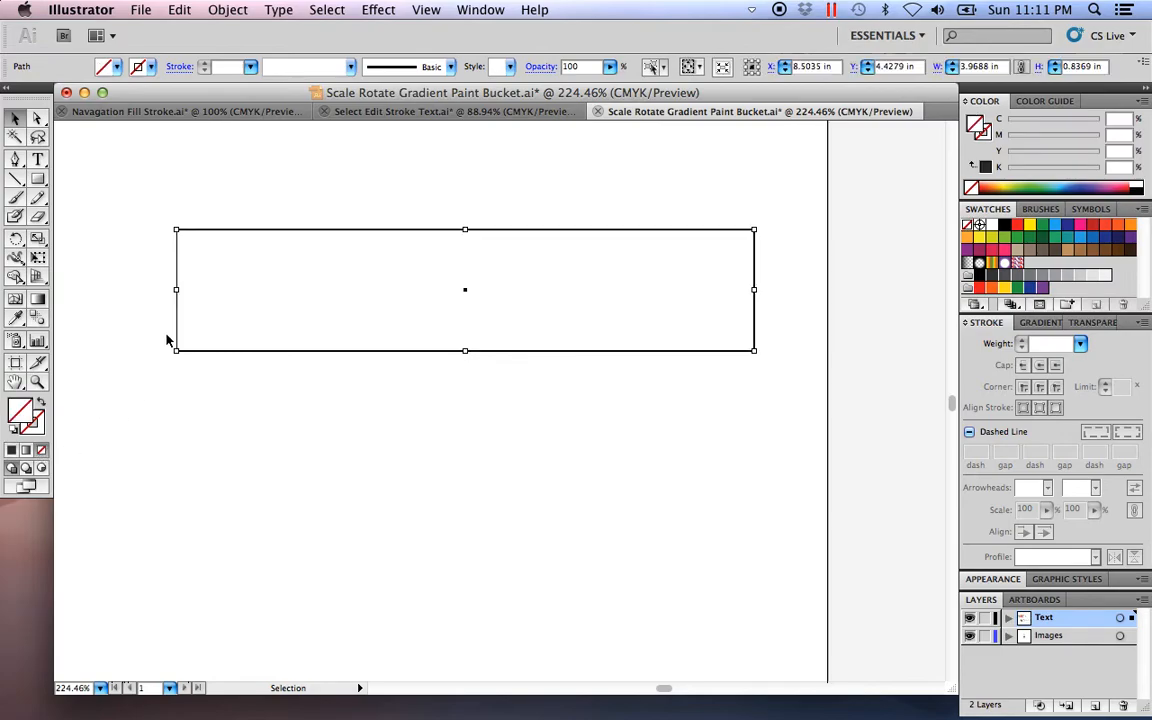
left_click(26, 451)
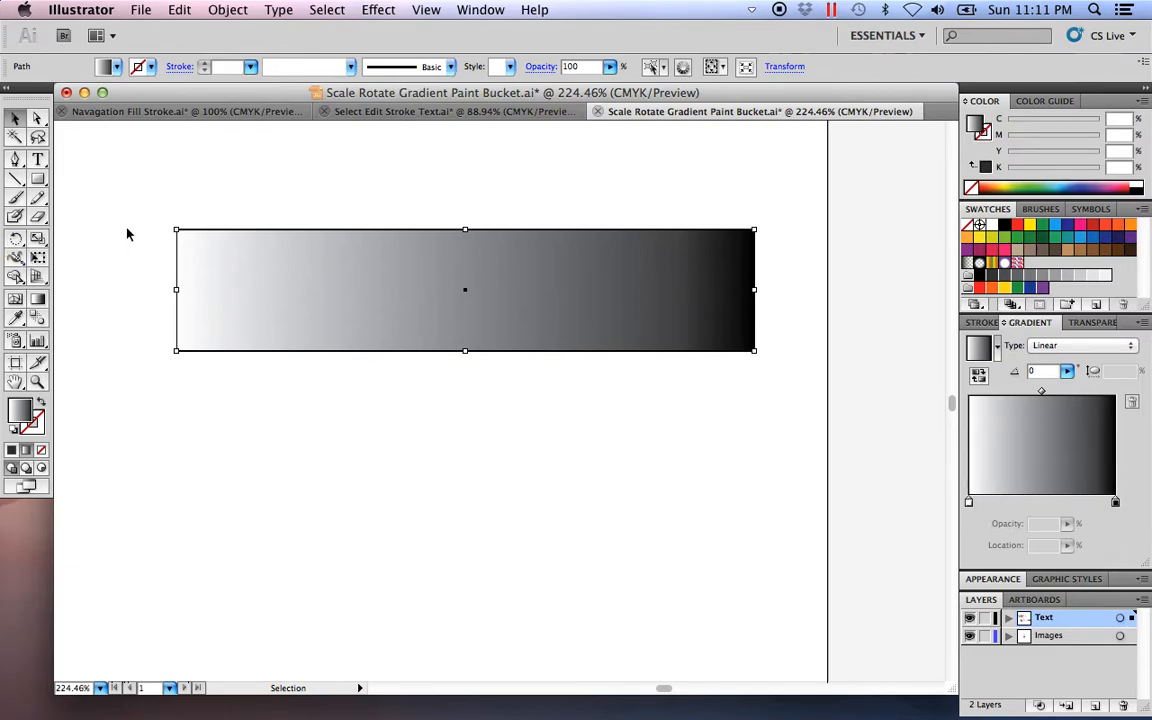
left_click(103, 278)
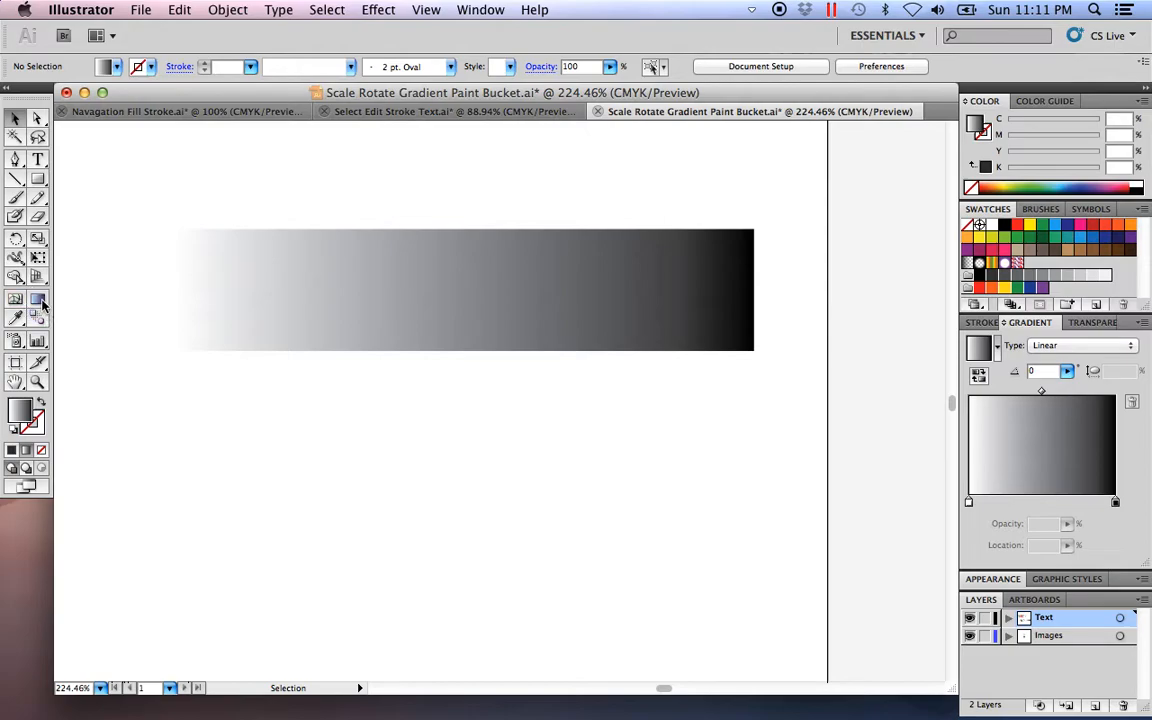
Redraw the rectangle's gradient vertically, diagonally and over a short middle span with the Gradient tool, ending with a nearly horizontal one extending past both ends.
left_click(258, 317)
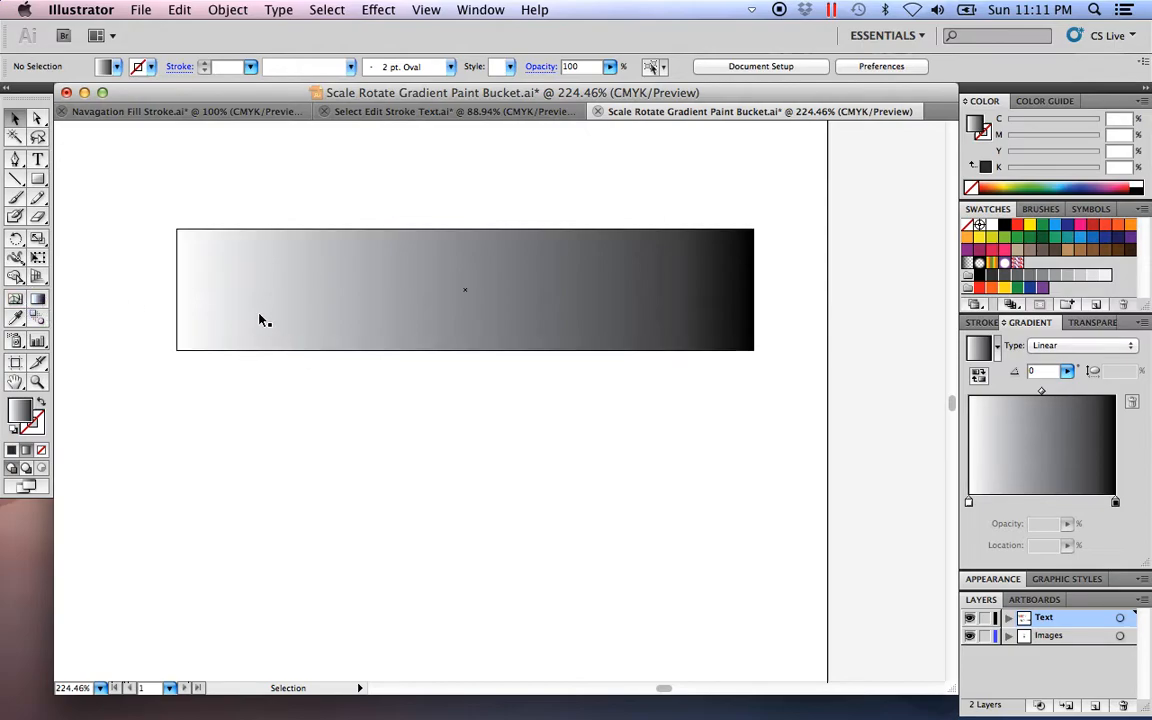
left_click(39, 299)
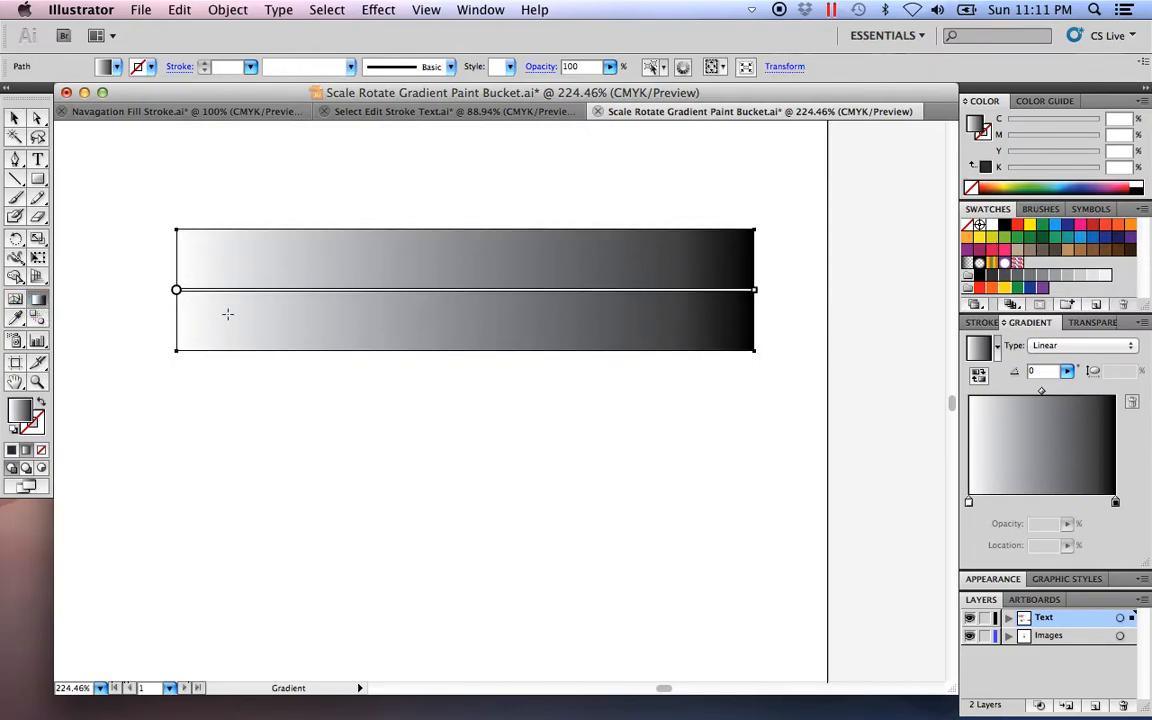
left_click_drag(409, 365, 409, 198)
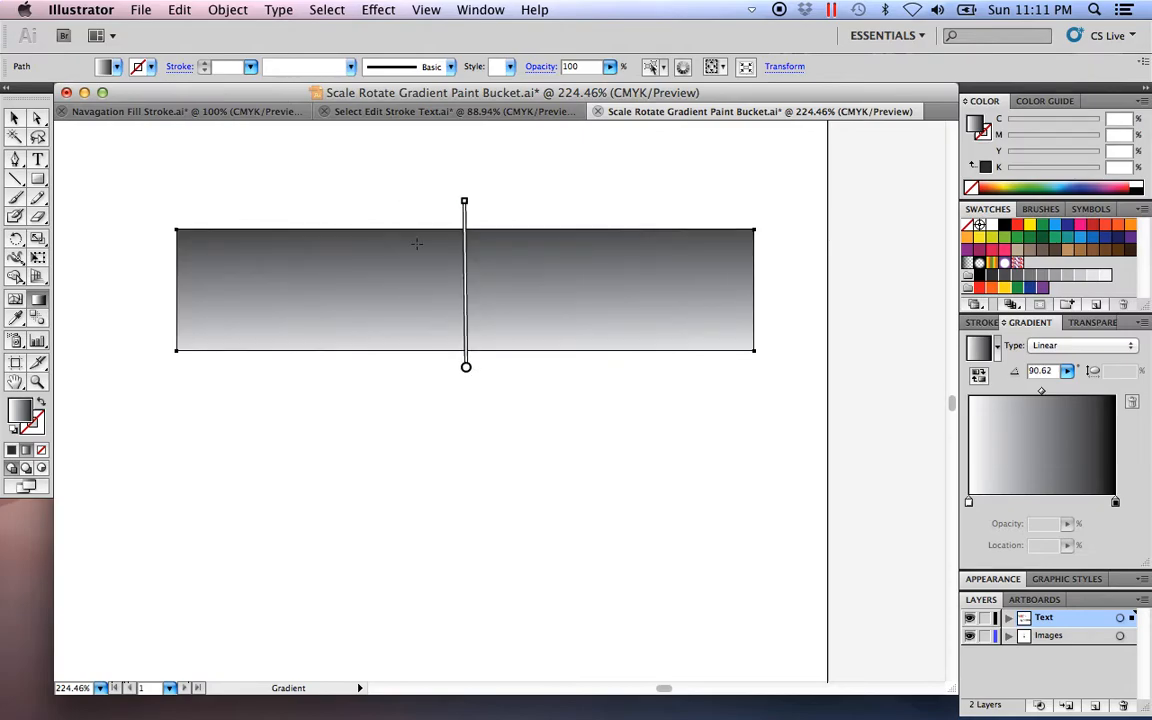
left_click_drag(269, 367, 646, 218)
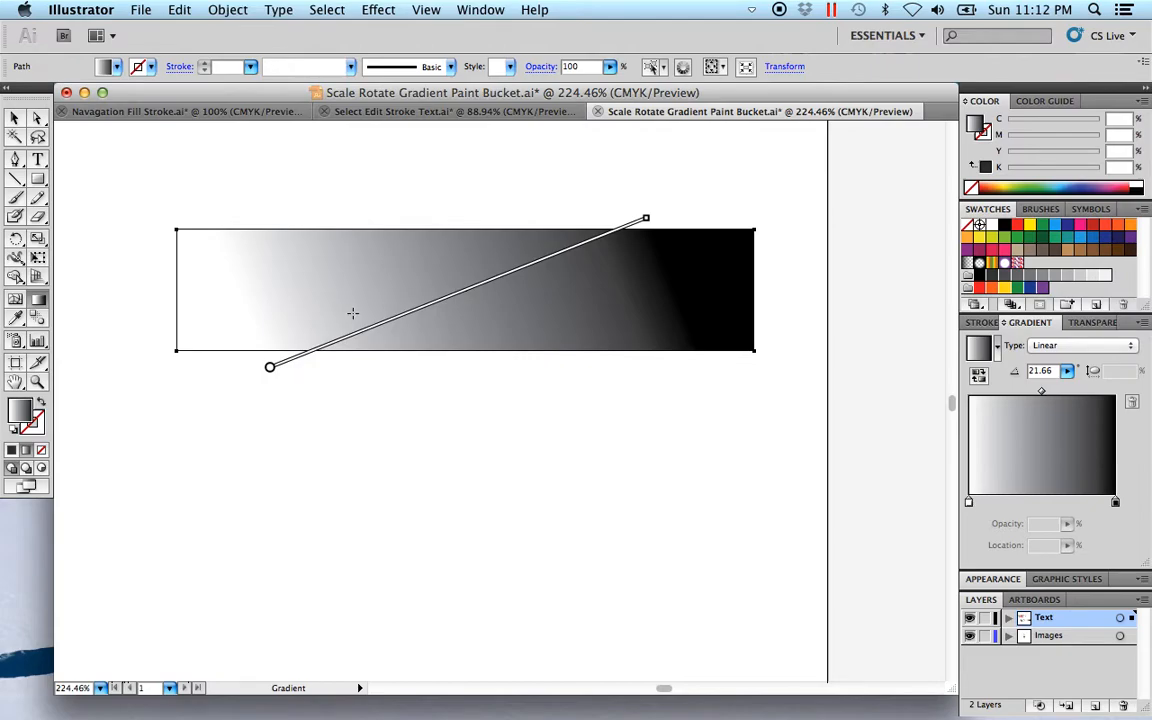
left_click_drag(348, 291, 505, 292)
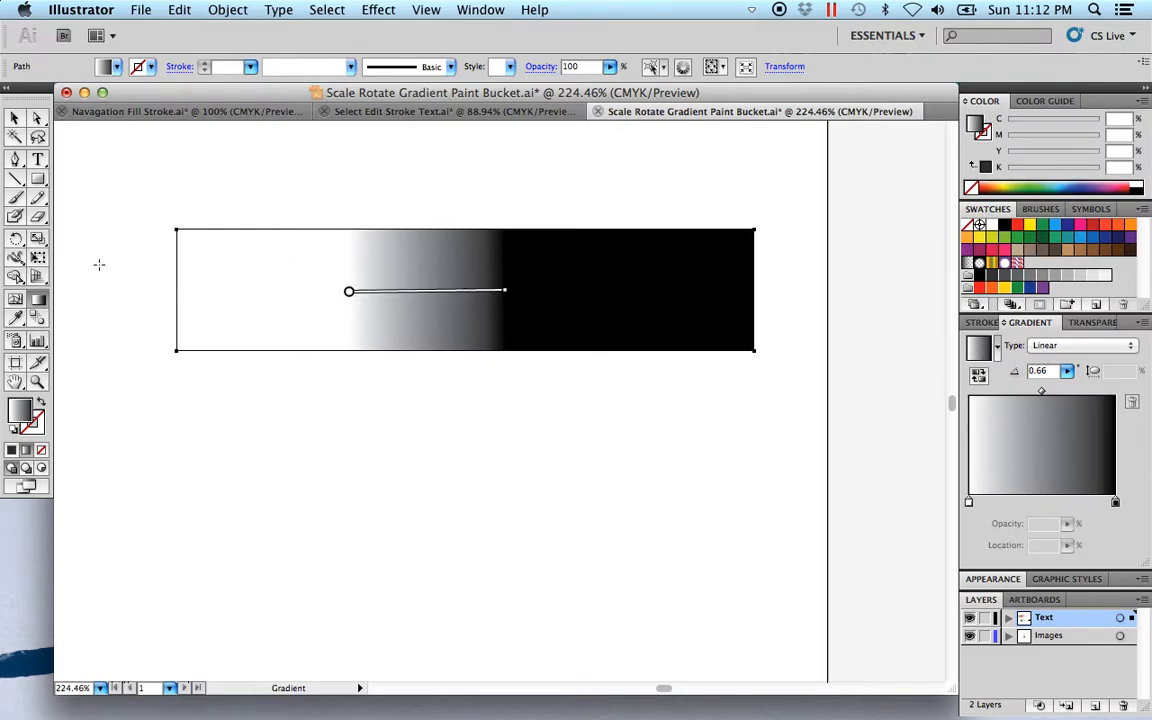
left_click_drag(117, 285, 870, 300)
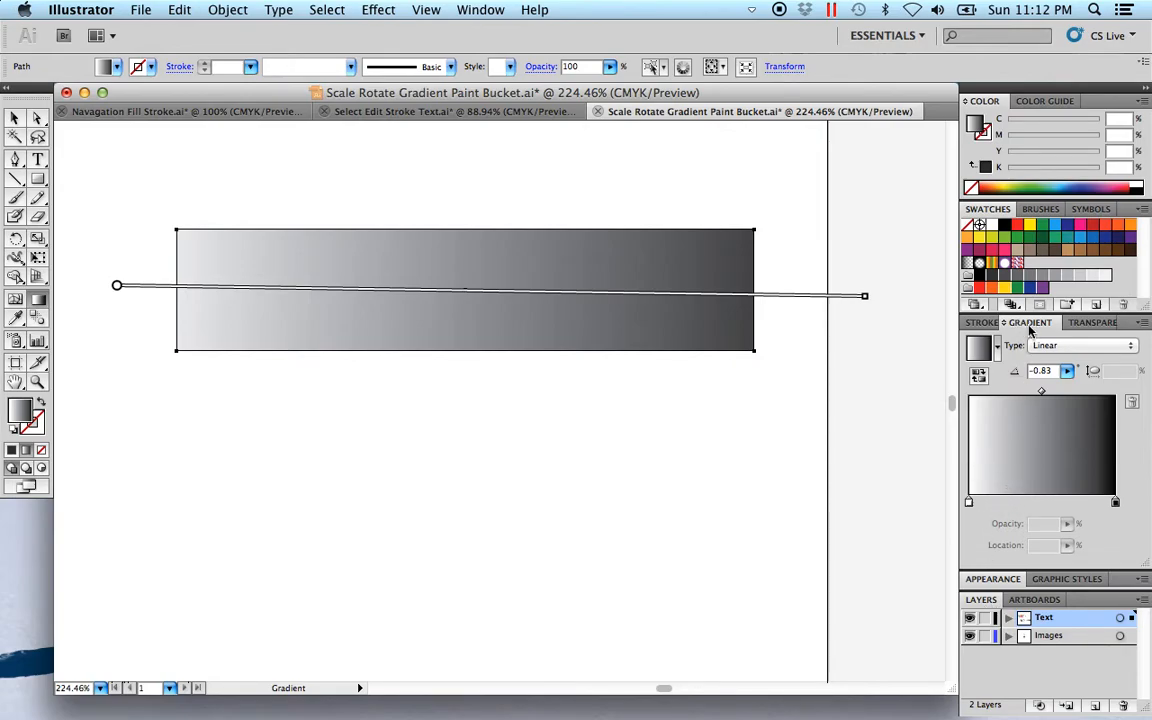
Switch the white gradient stop to RGB and lower its green value to 61 to make it pink.
double_click(969, 503)
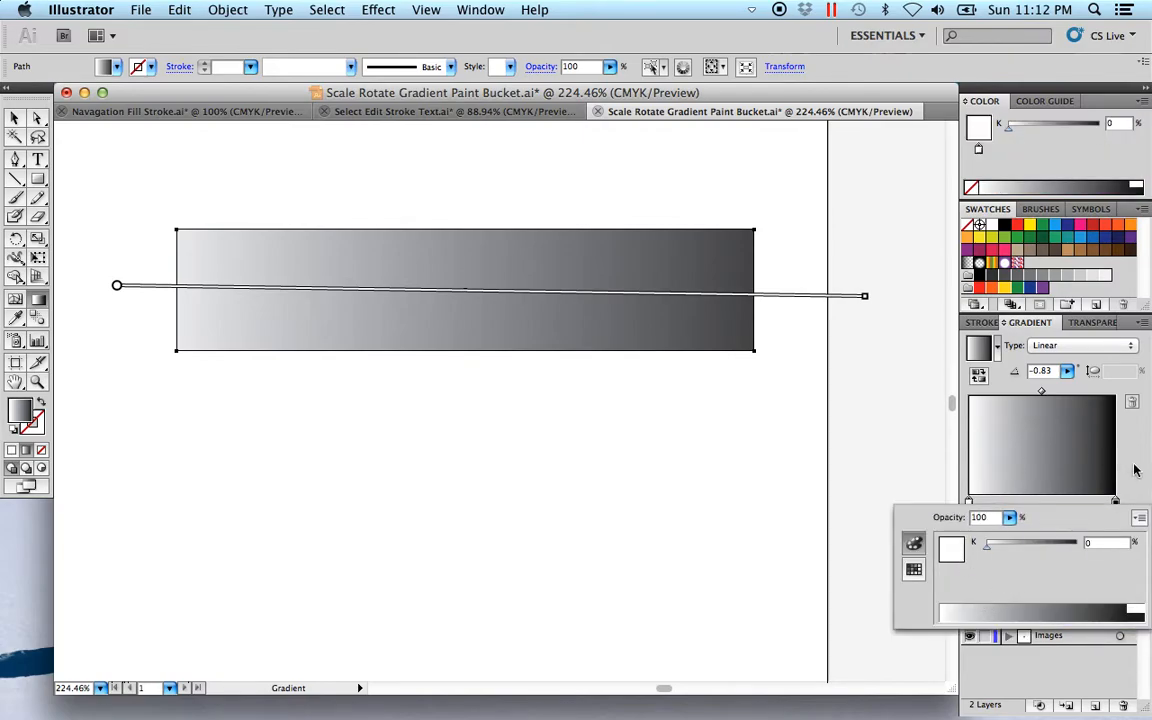
left_click(1139, 518)
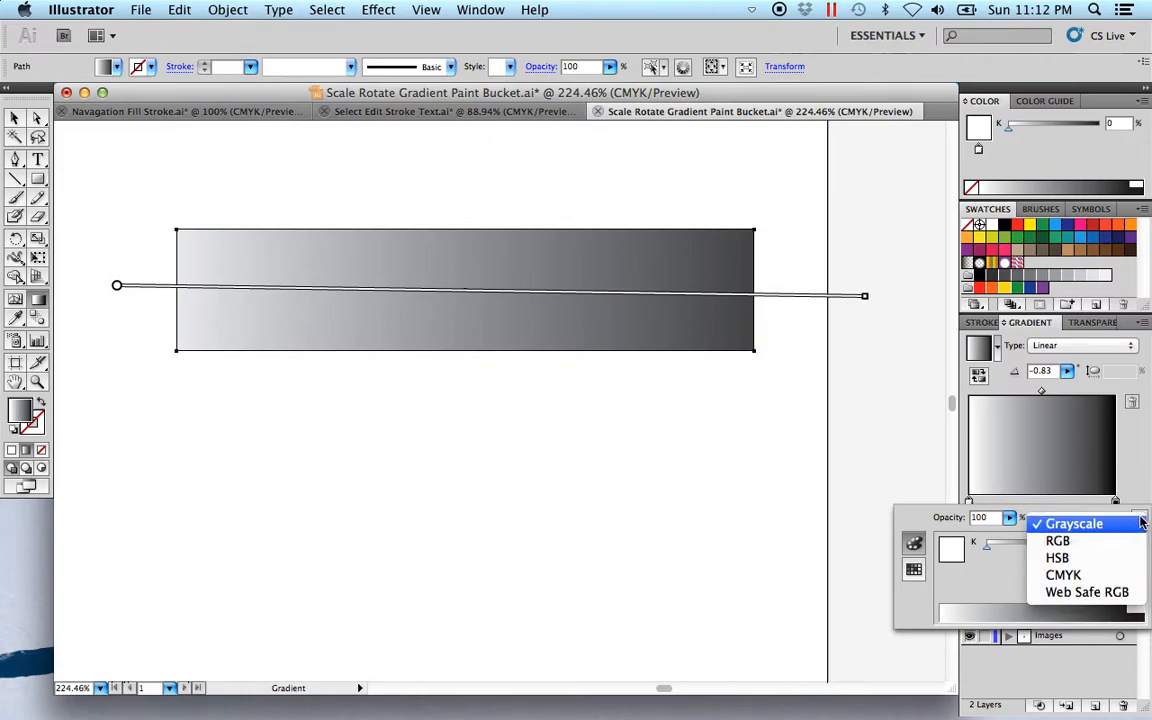
left_click(1105, 543)
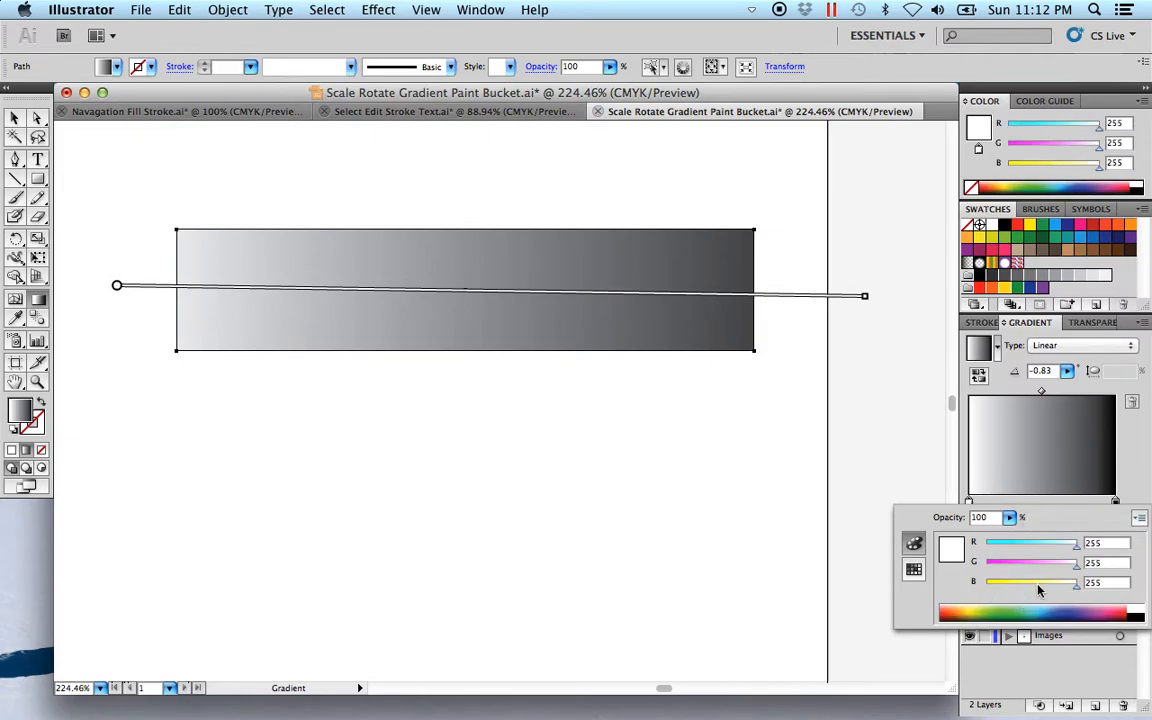
left_click_drag(1075, 573, 1008, 577)
left_click(904, 437)
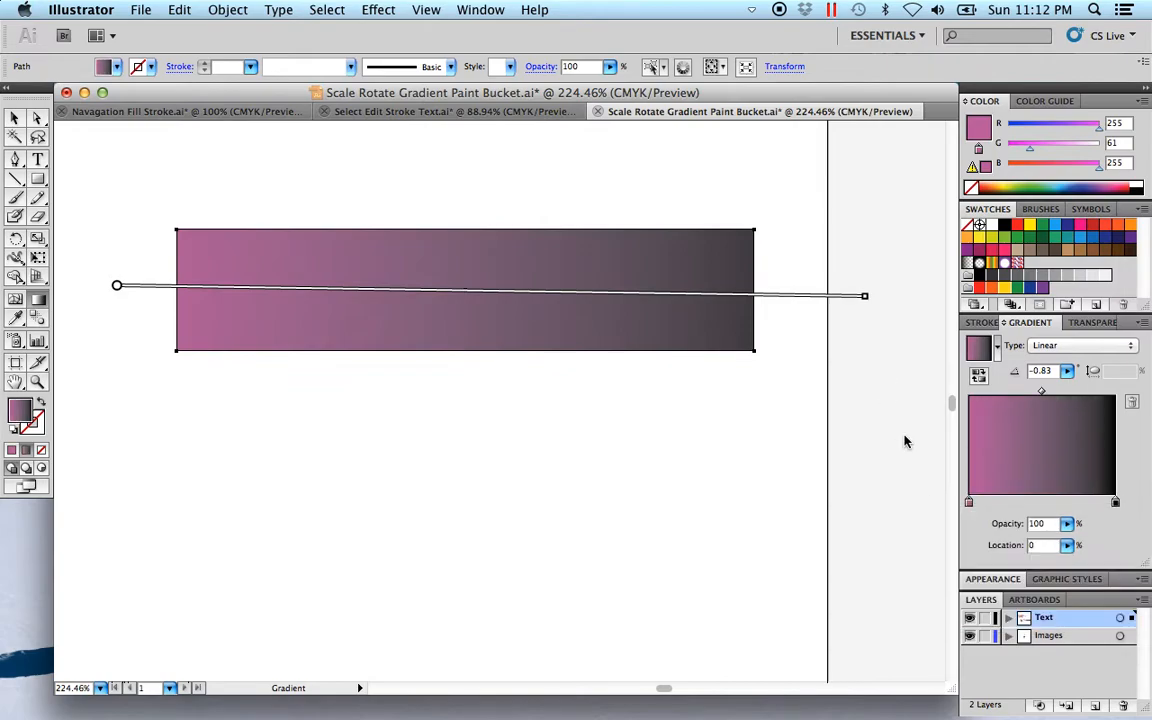
Switch the gradient's black end stop to RGB and raise its blue value to 191.
left_click(1116, 502)
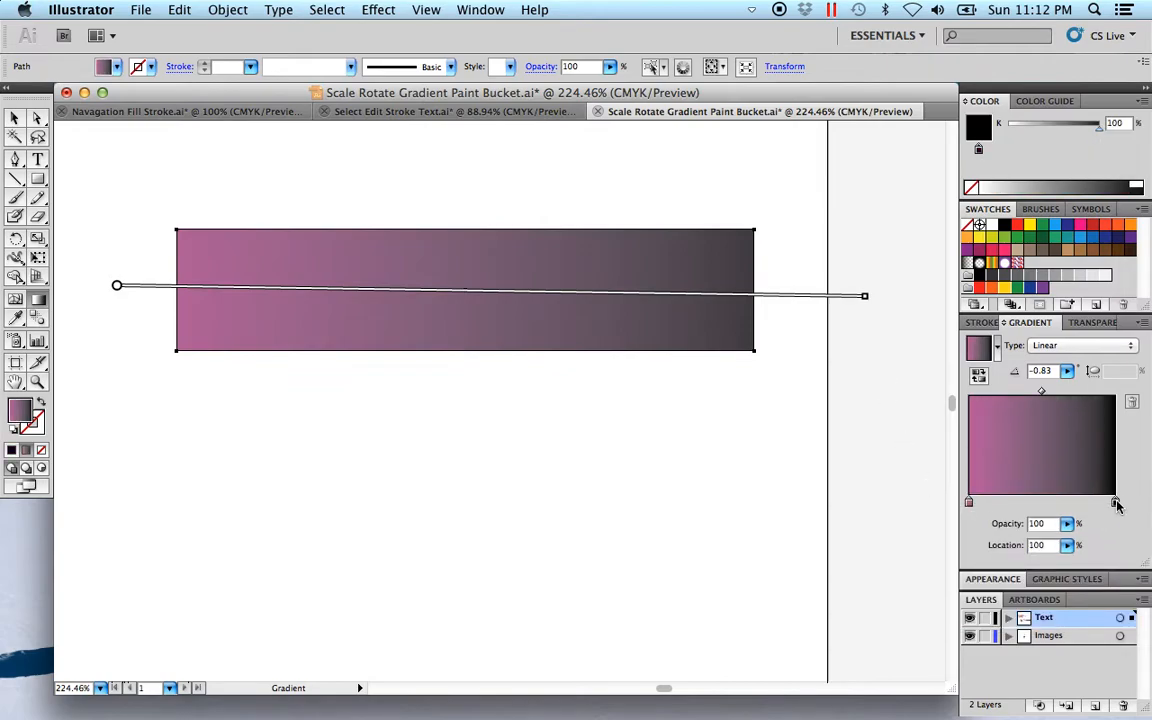
double_click(1116, 502)
left_click(1139, 519)
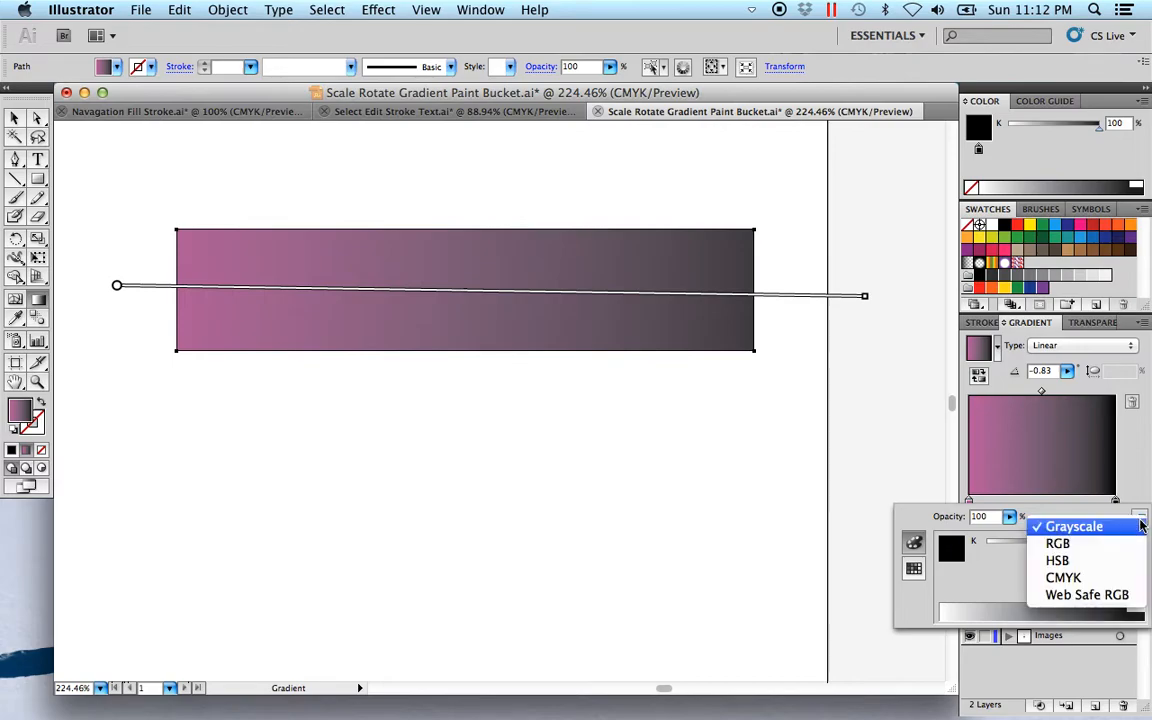
left_click(1050, 545)
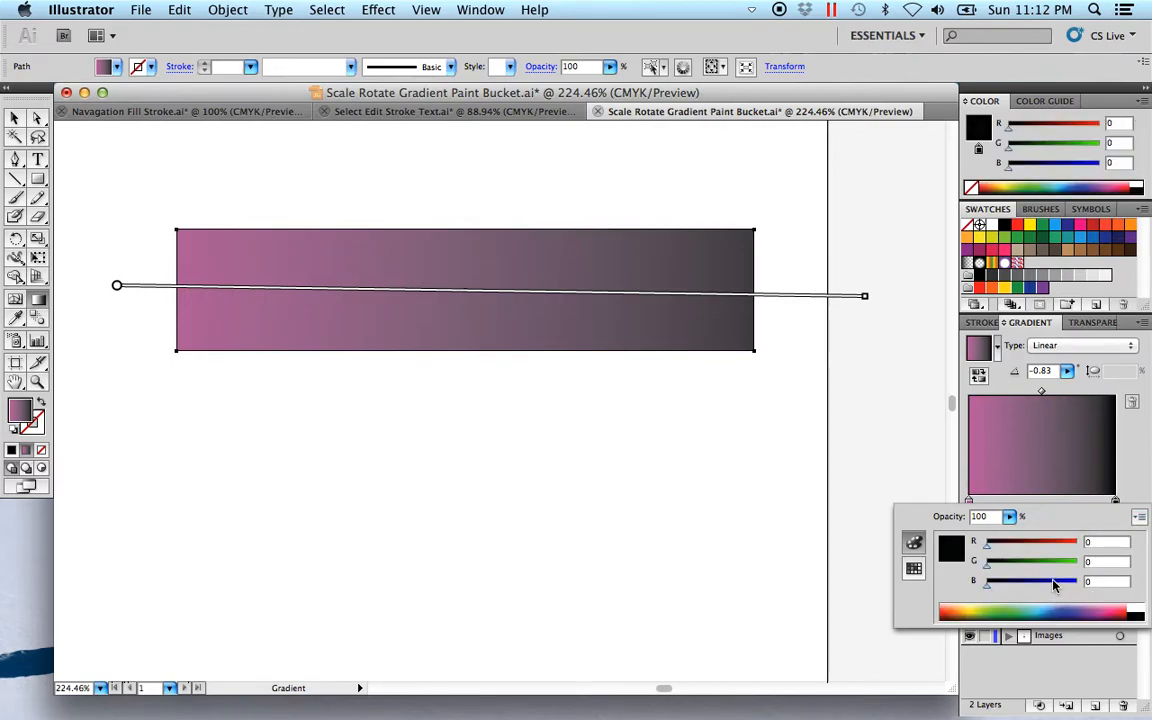
left_click(1054, 581)
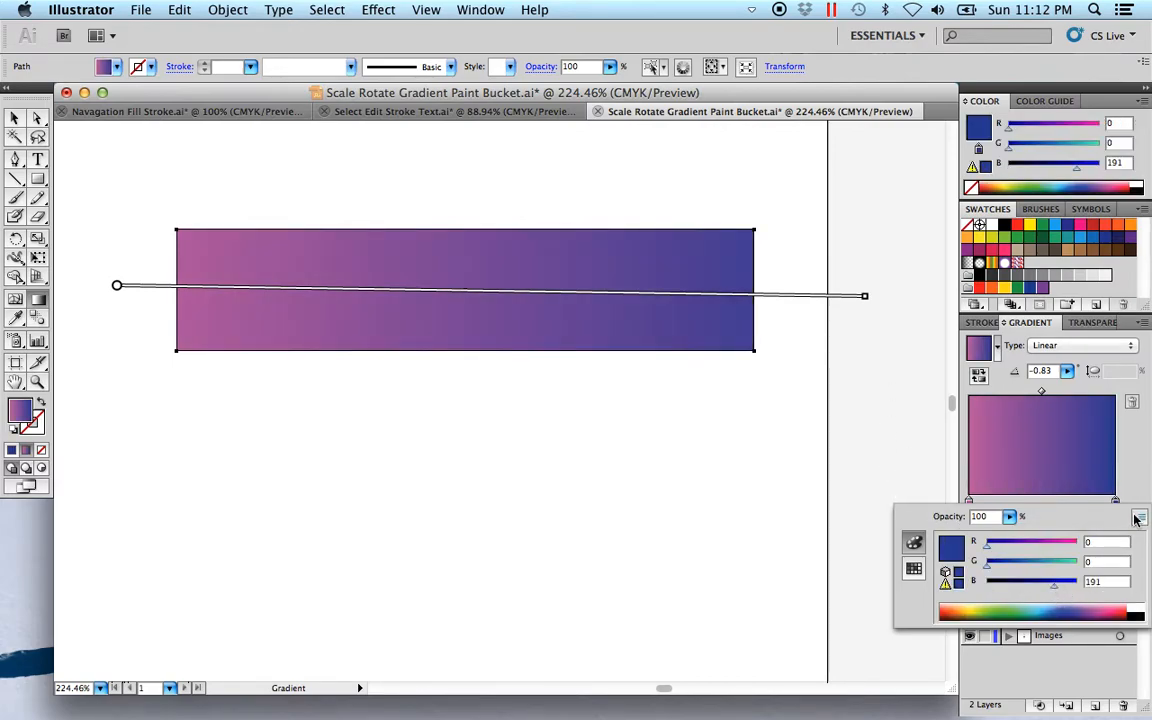
left_click(1127, 441)
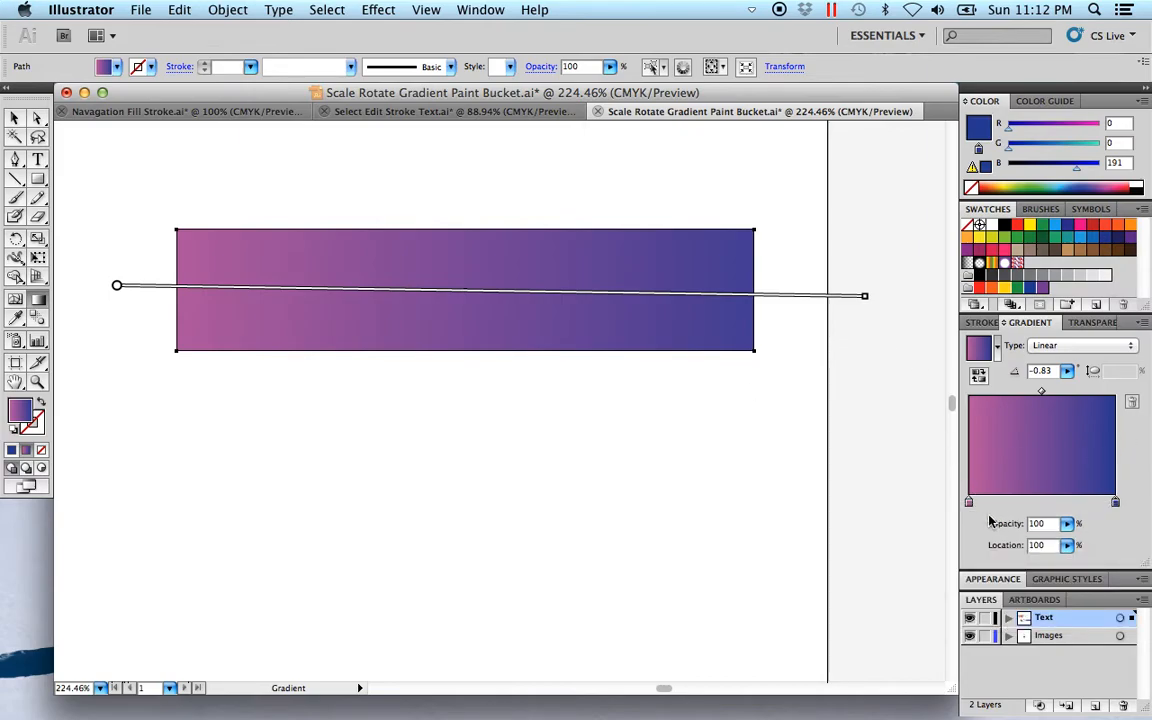
Redraw the rectangle's gradient diagonally, reversed and horizontally, ending with a -12.8° diagonal that stops just inside the lower right corner.
left_click_drag(328, 360, 651, 195)
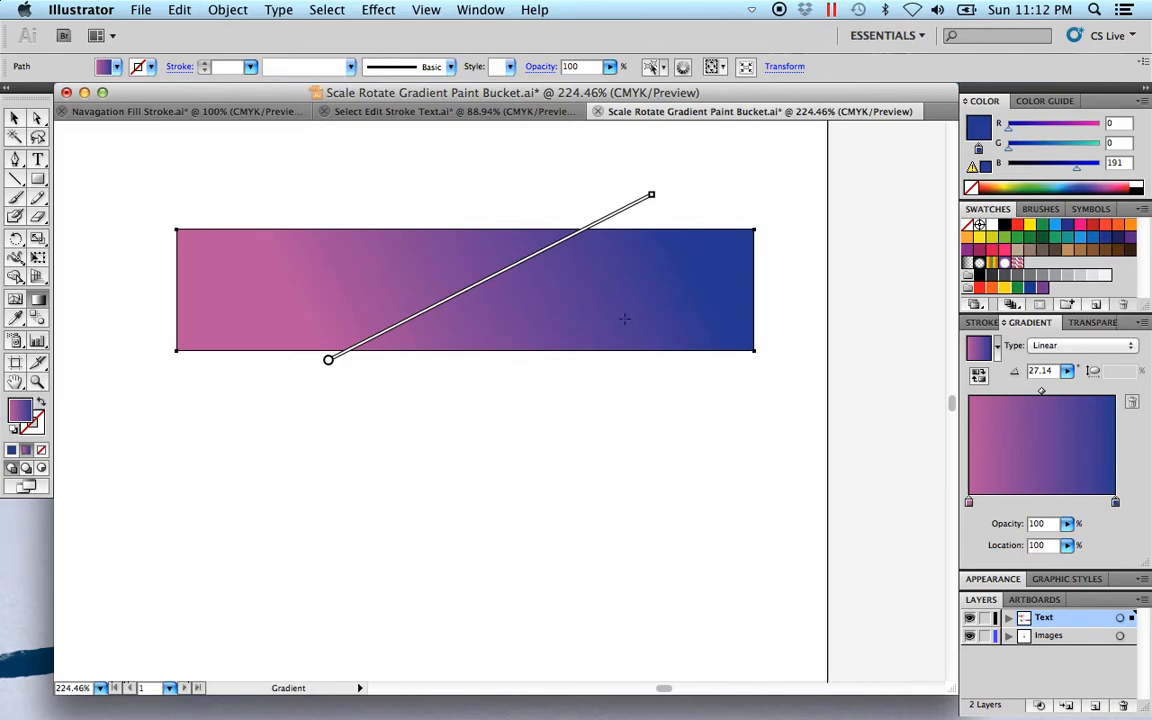
left_click_drag(632, 302, 326, 313)
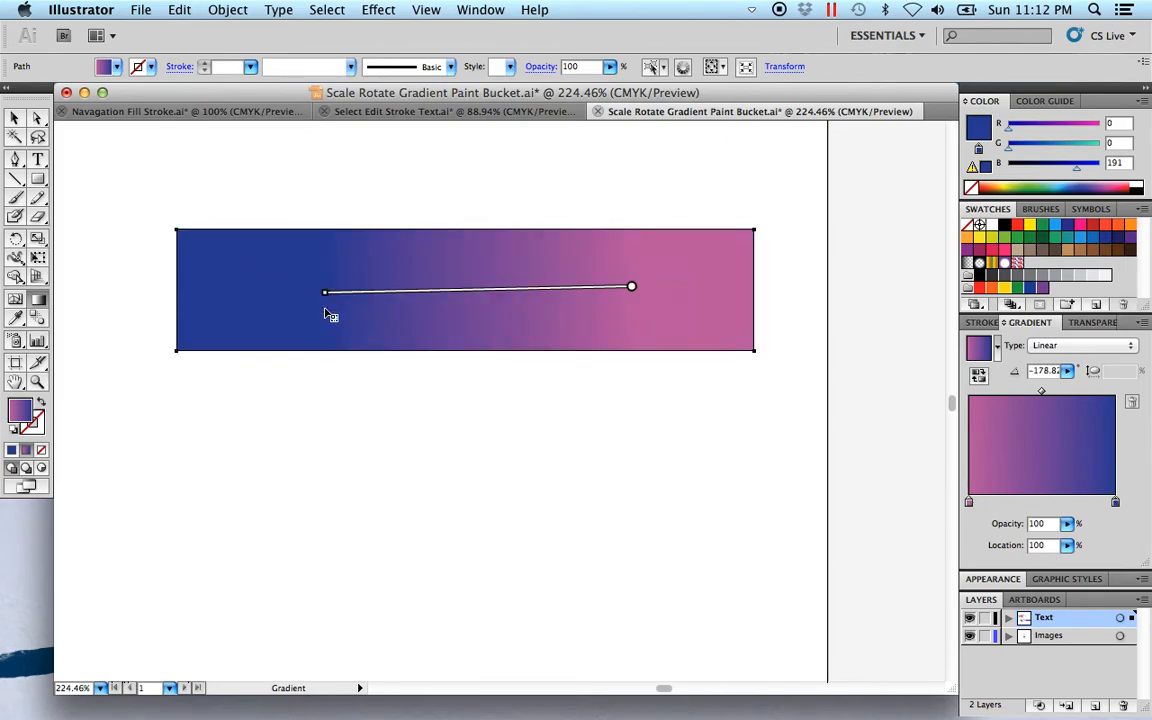
left_click_drag(153, 296, 826, 294)
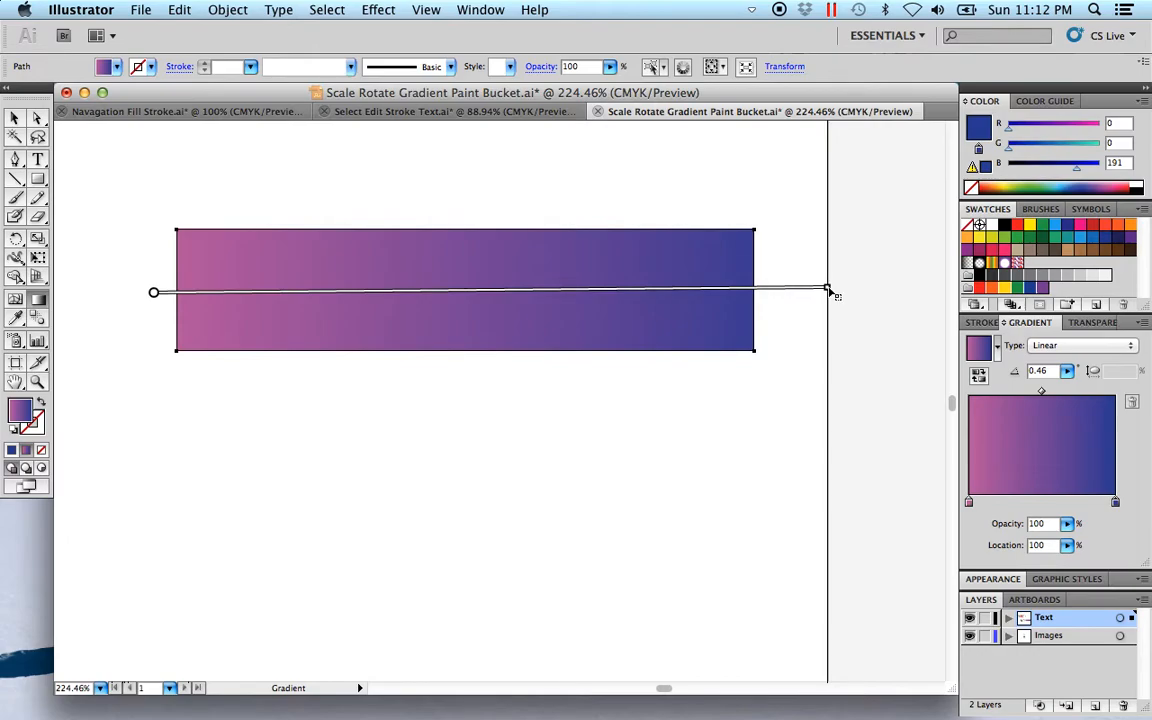
left_click_drag(830, 289, 806, 440)
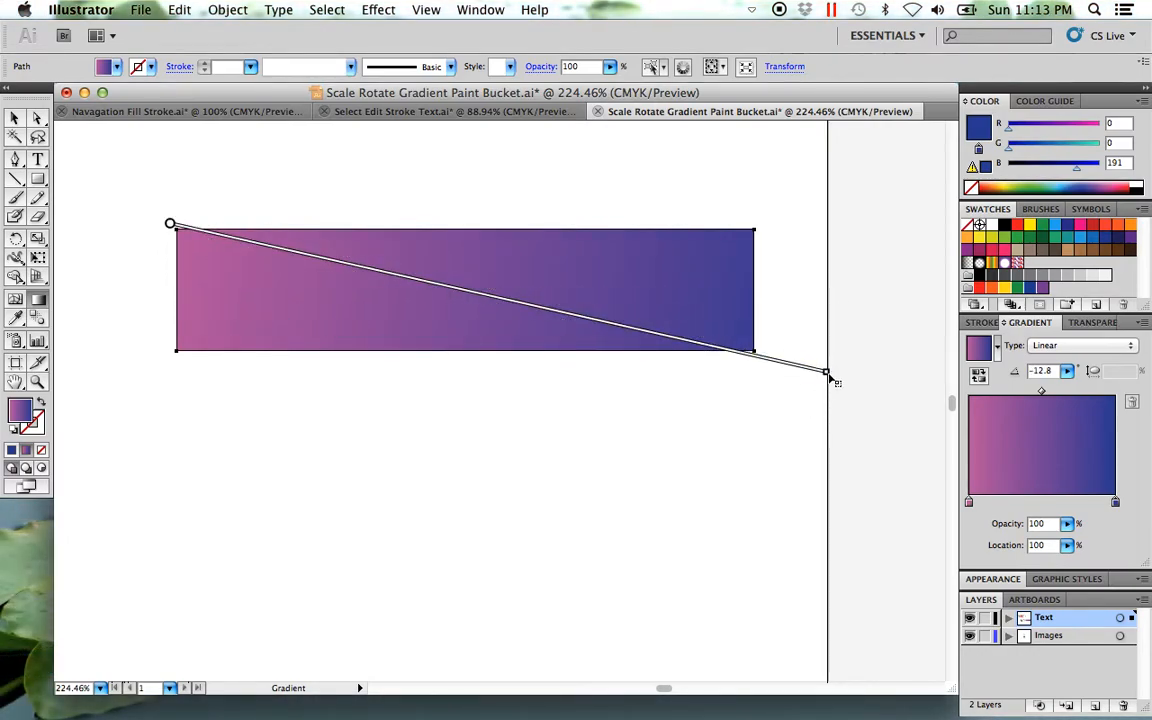
mouse_move(829, 375)
left_mouse_down()
mouse_move(400, 279)
mouse_move(708, 346)
left_mouse_up()
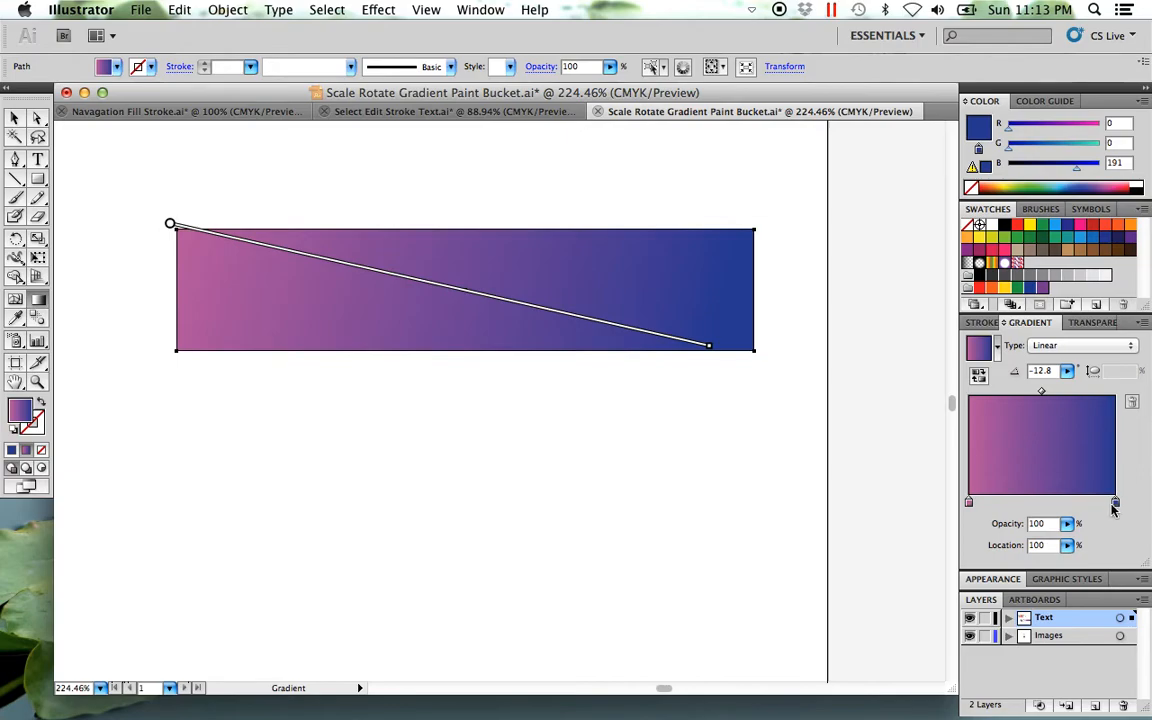
Add a middle gradient stop, colour it light blue (RGB 0, 166, 208), and move it to about 67% along the gradient.
left_click(1014, 503)
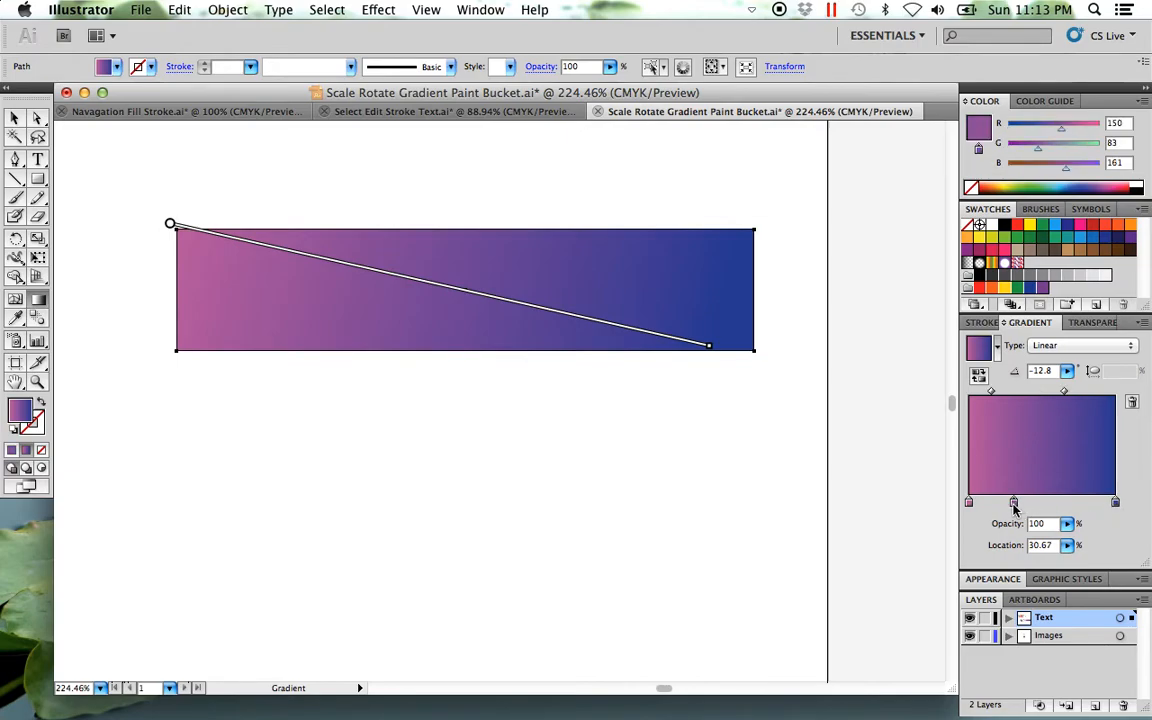
double_click(1014, 505)
left_click(1042, 613)
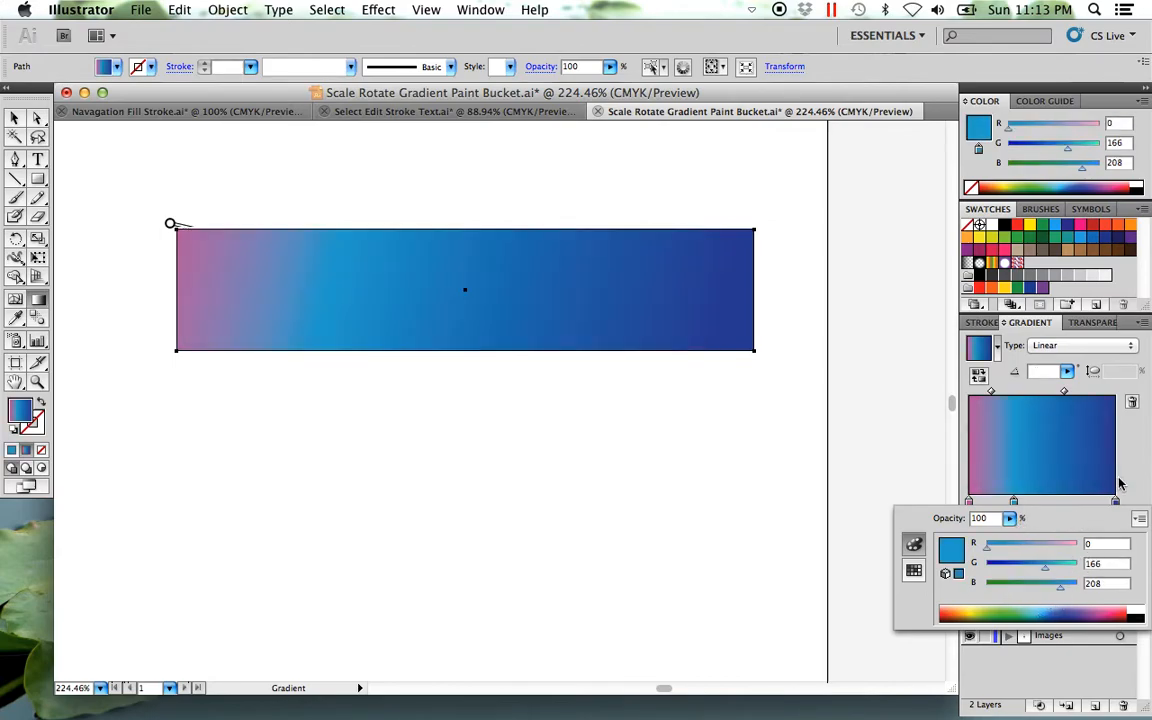
left_click(1145, 455)
left_click_drag(1014, 505, 1066, 507)
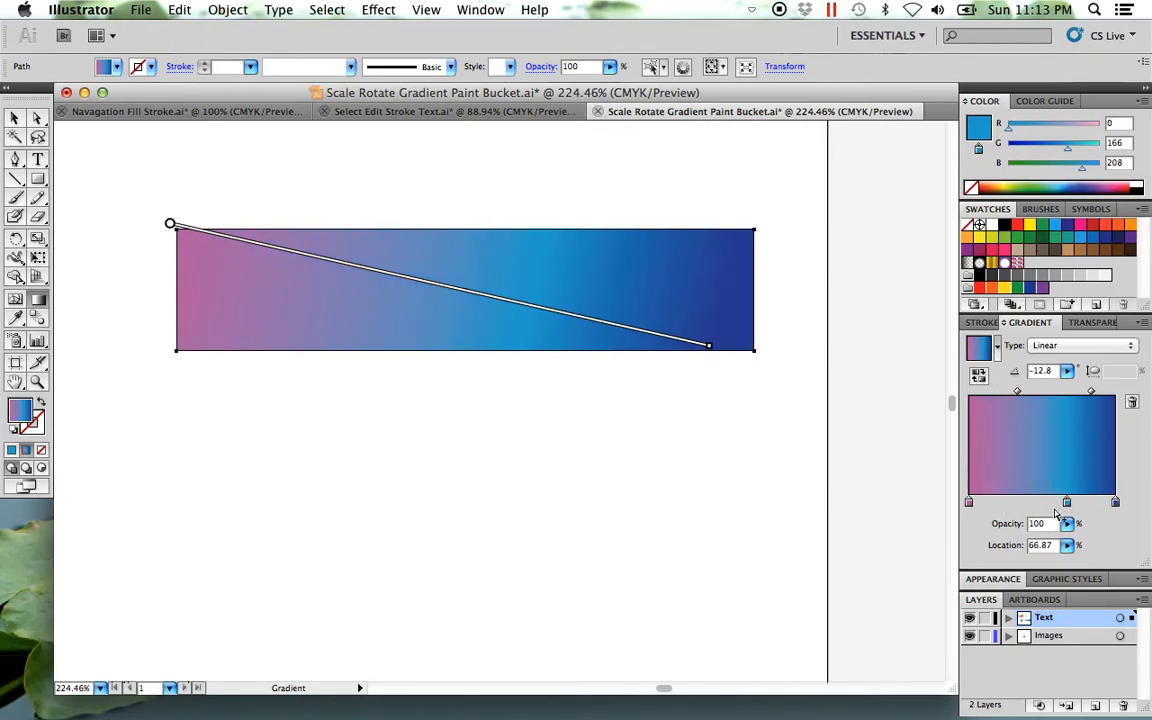
Add another gradient stop at about 42% and remove it, and also remove the light blue stop.
left_click(1030, 504)
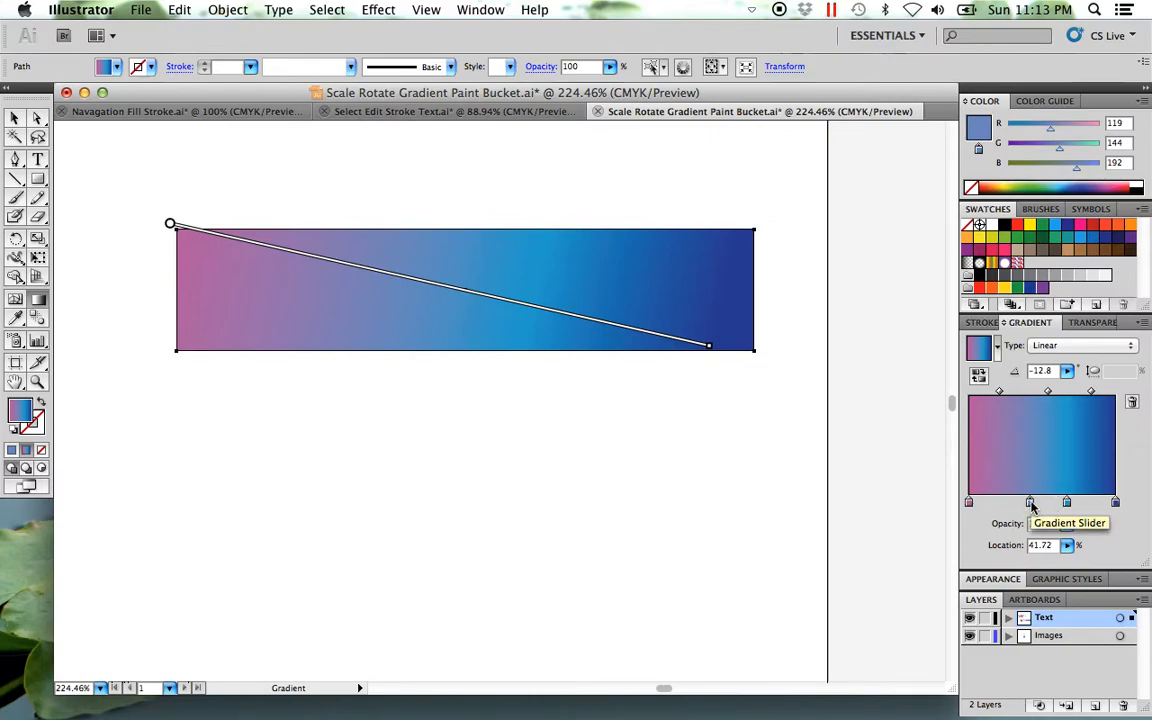
left_click_drag(1030, 504, 1000, 560)
left_click(968, 502)
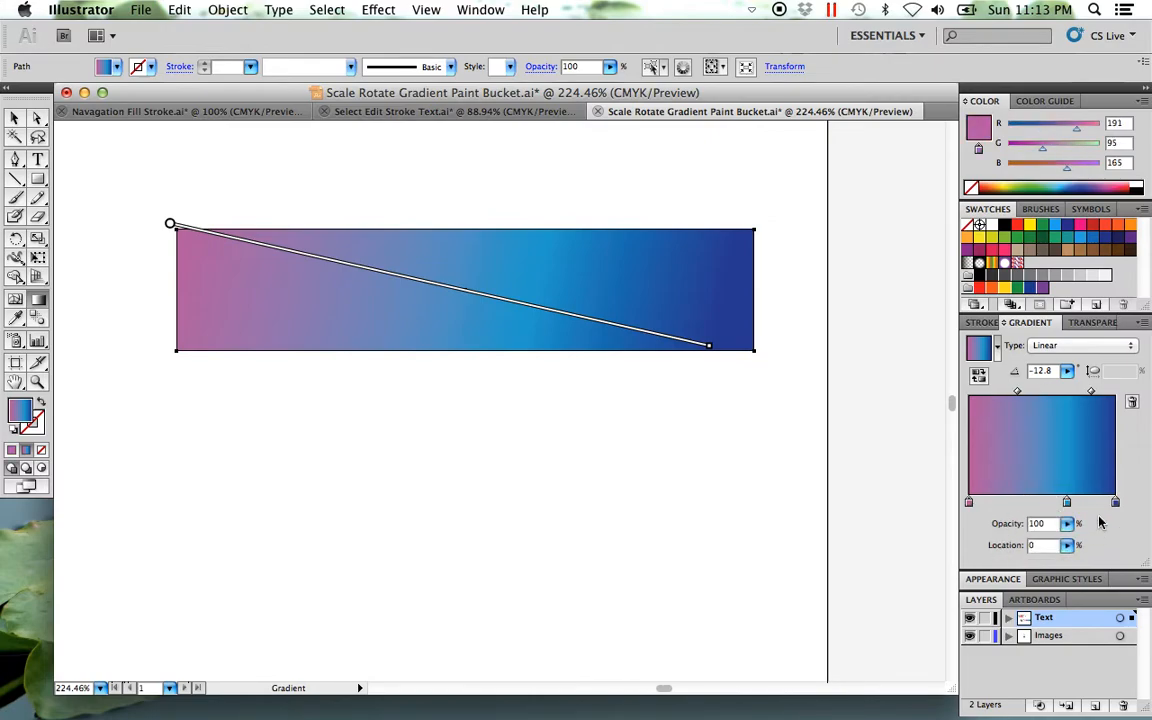
left_click_drag(1068, 503, 1107, 548)
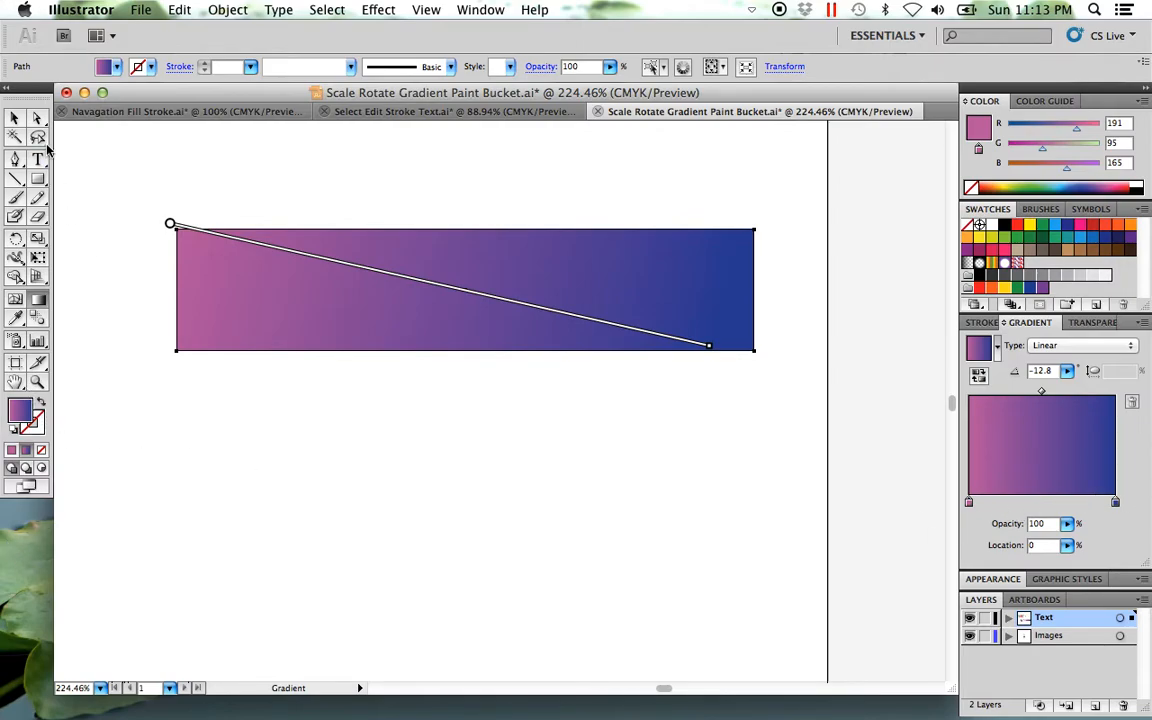
With the rectangle deselected, set the current fill to solid blue #4A67A0.
left_click(15, 118)
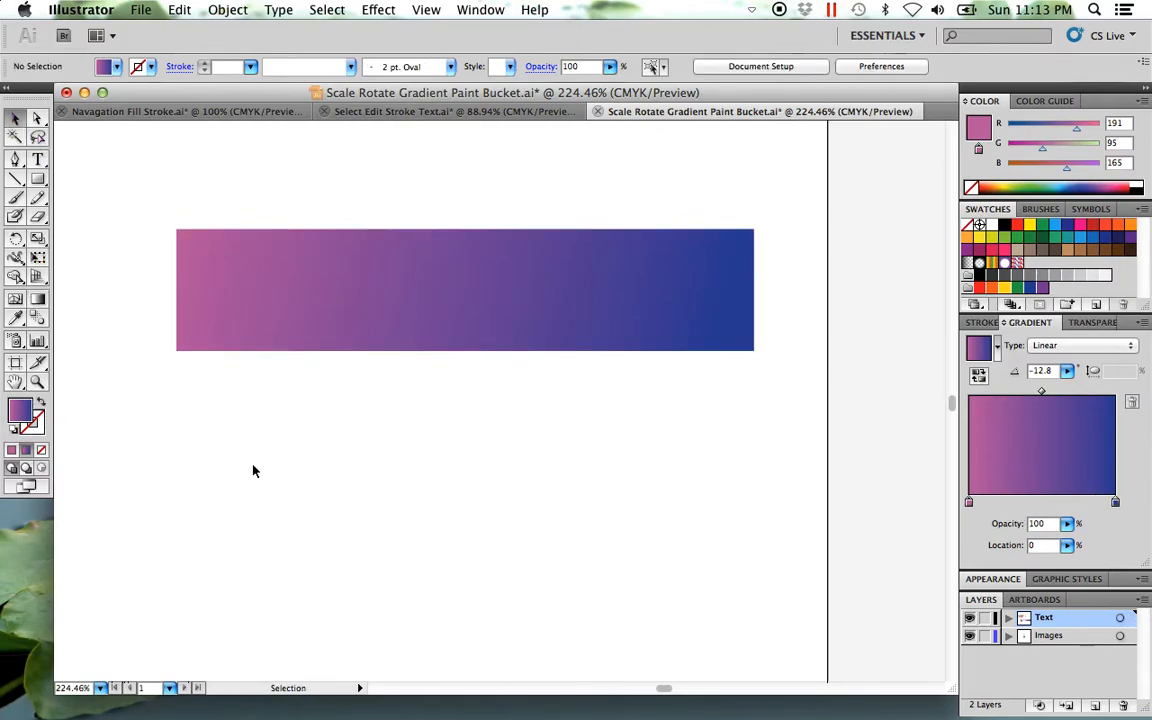
double_click(27, 418)
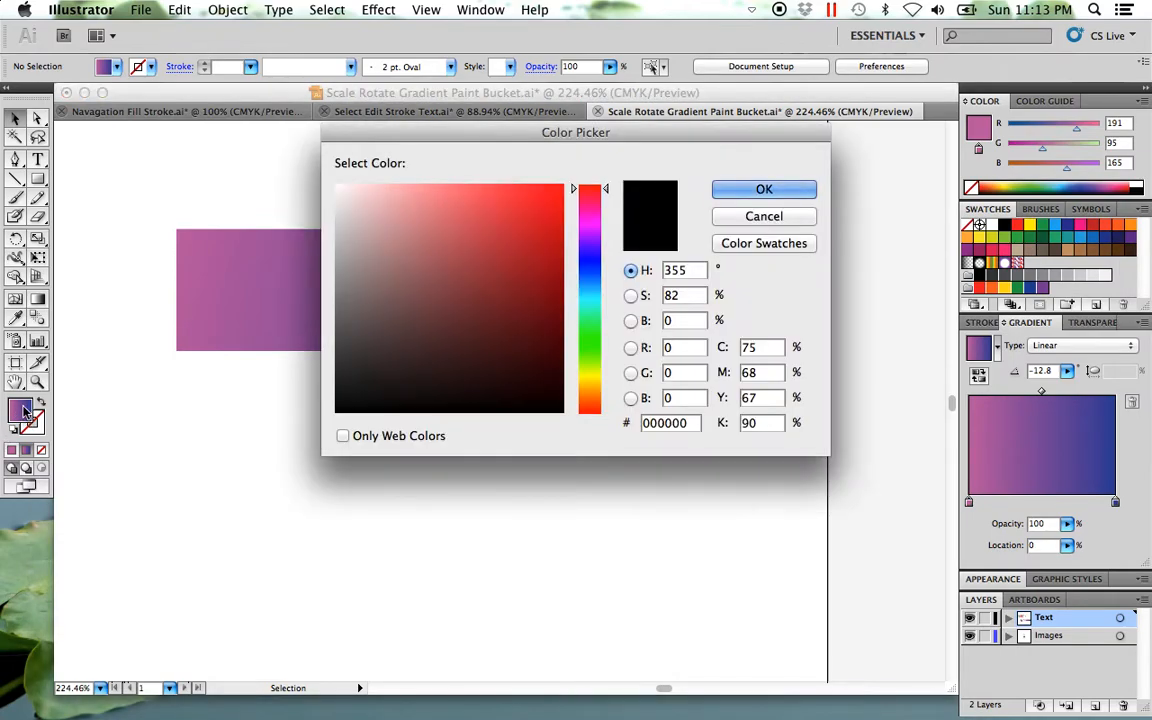
left_click(508, 257)
left_click(589, 273)
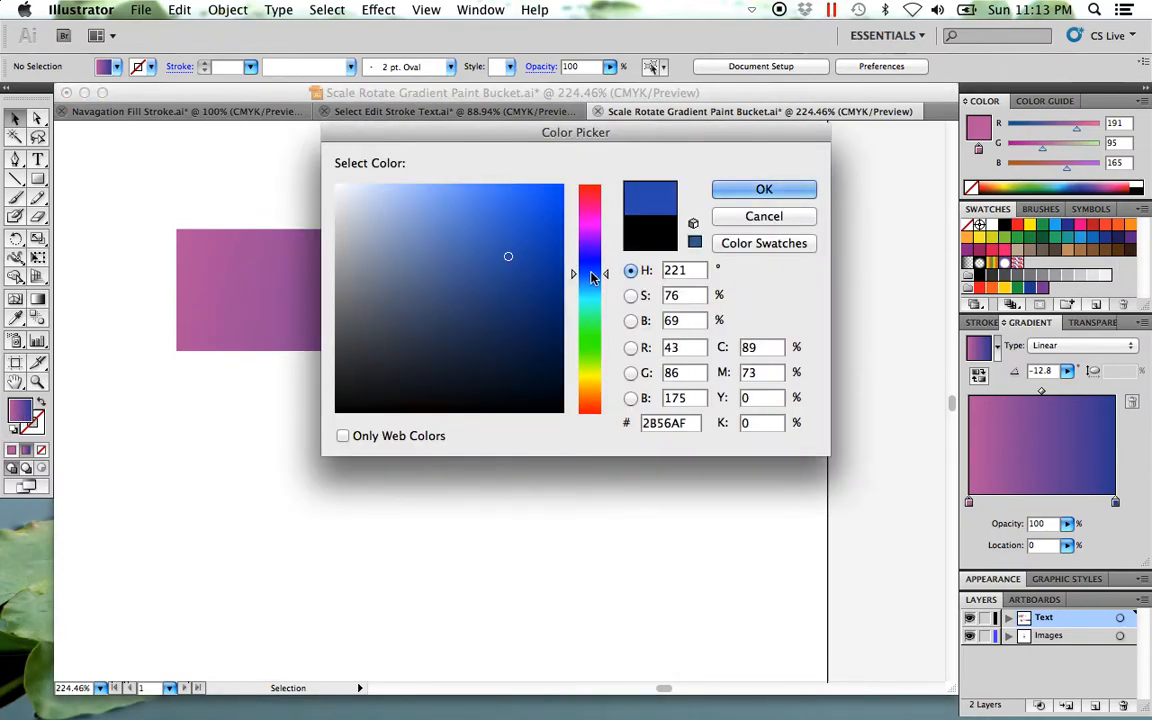
left_click(543, 214)
mouse_move(543, 214)
left_mouse_down()
mouse_move(463, 294)
mouse_move(458, 270)
left_mouse_up()
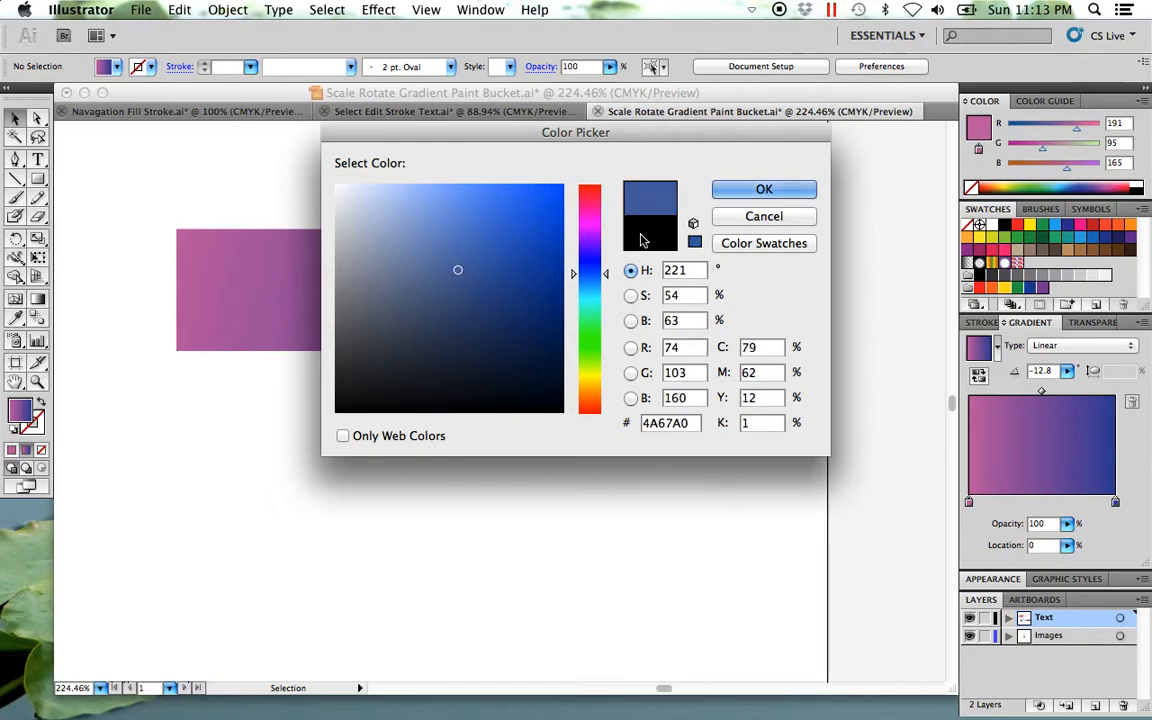
left_click(766, 190)
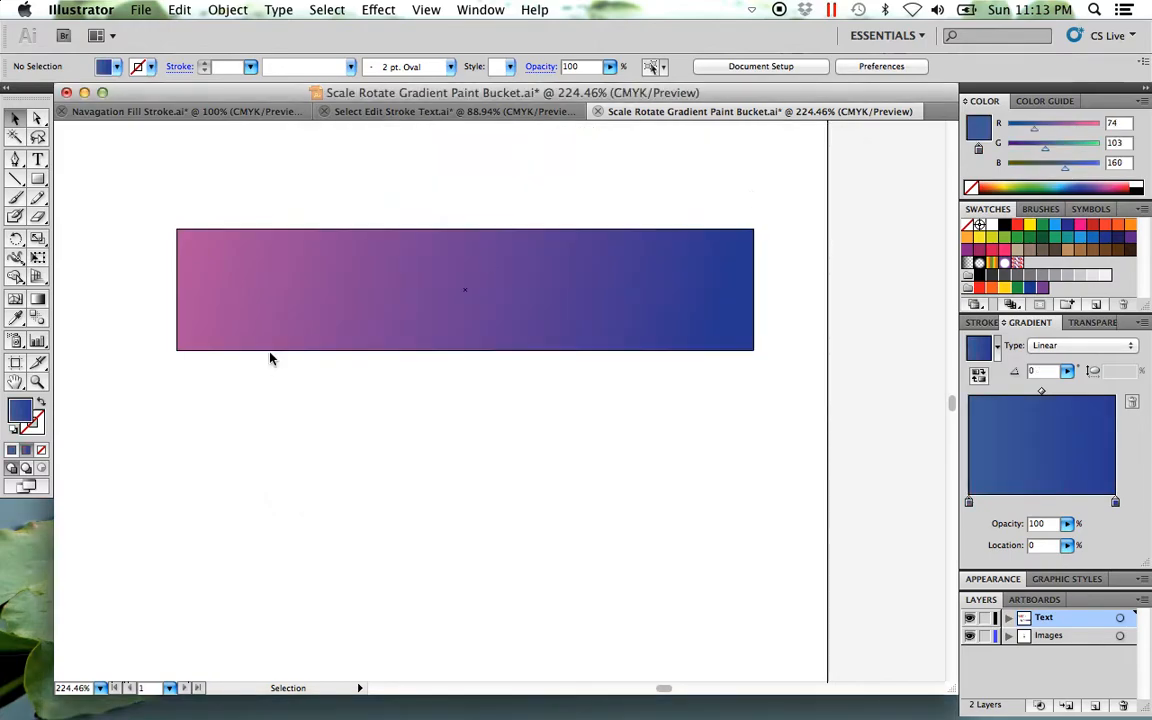
left_click(12, 453)
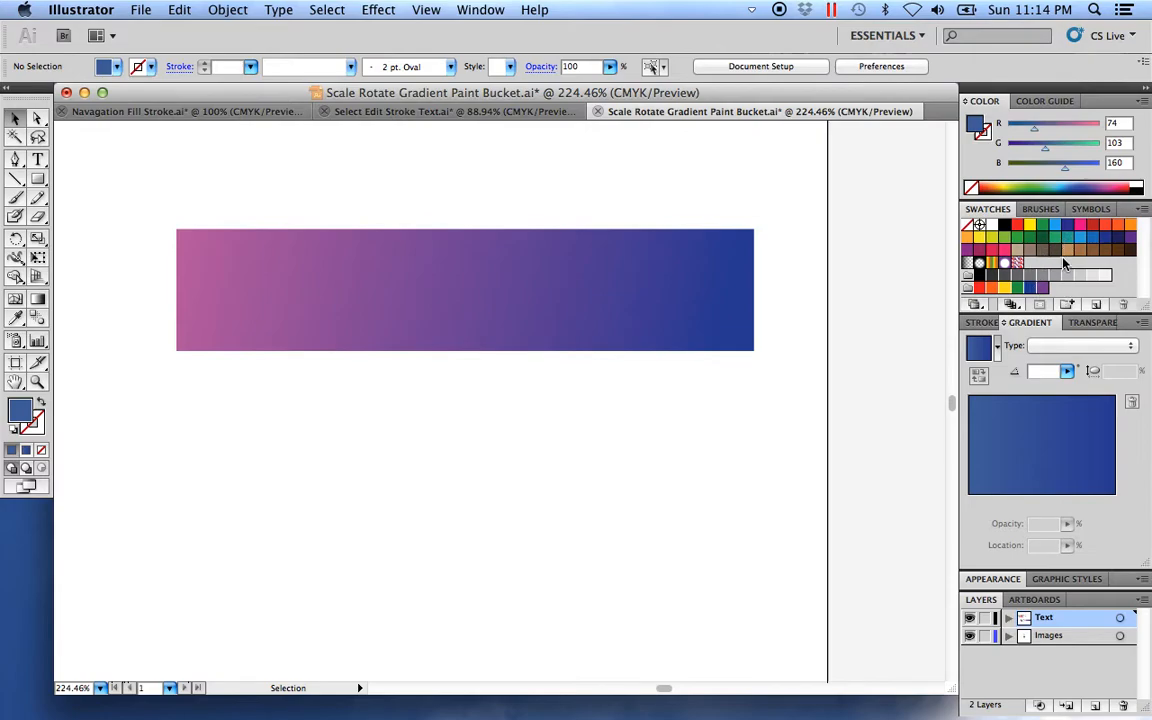
Save the solid blue fill as a swatch and apply it to the dark blue end stop of the rectangle's gradient.
left_click_drag(20, 415, 1066, 291)
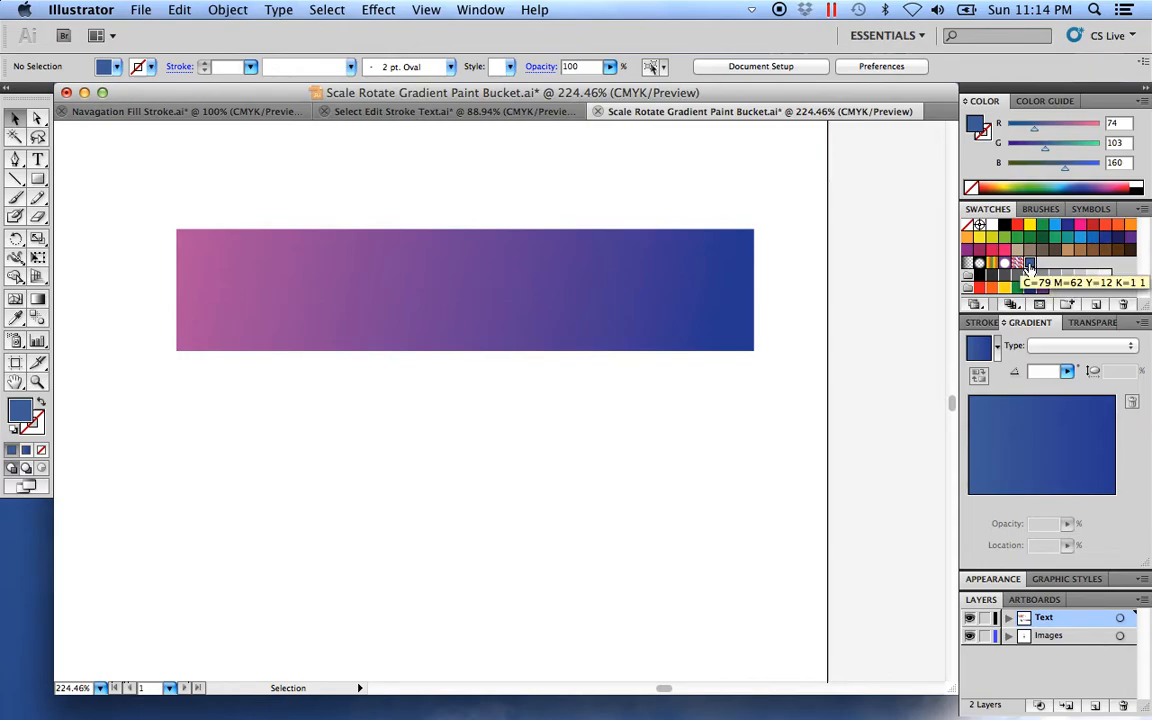
left_click(383, 273)
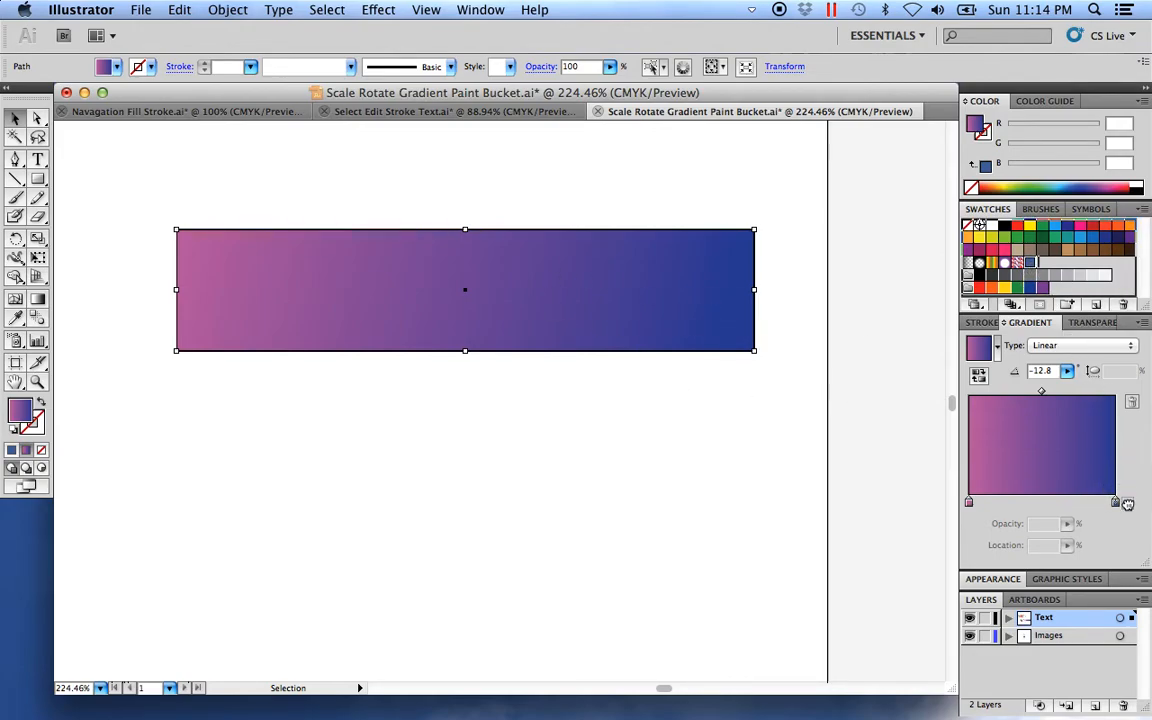
left_click_drag(1116, 503, 1116, 504)
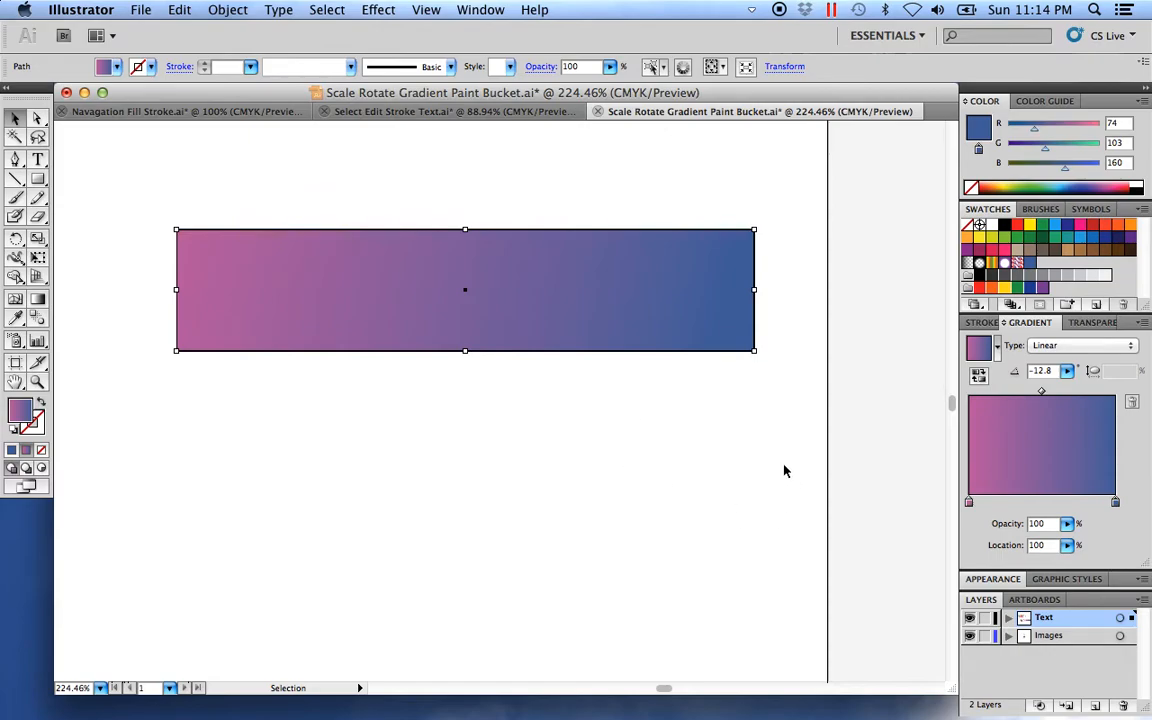
double_click(1116, 503)
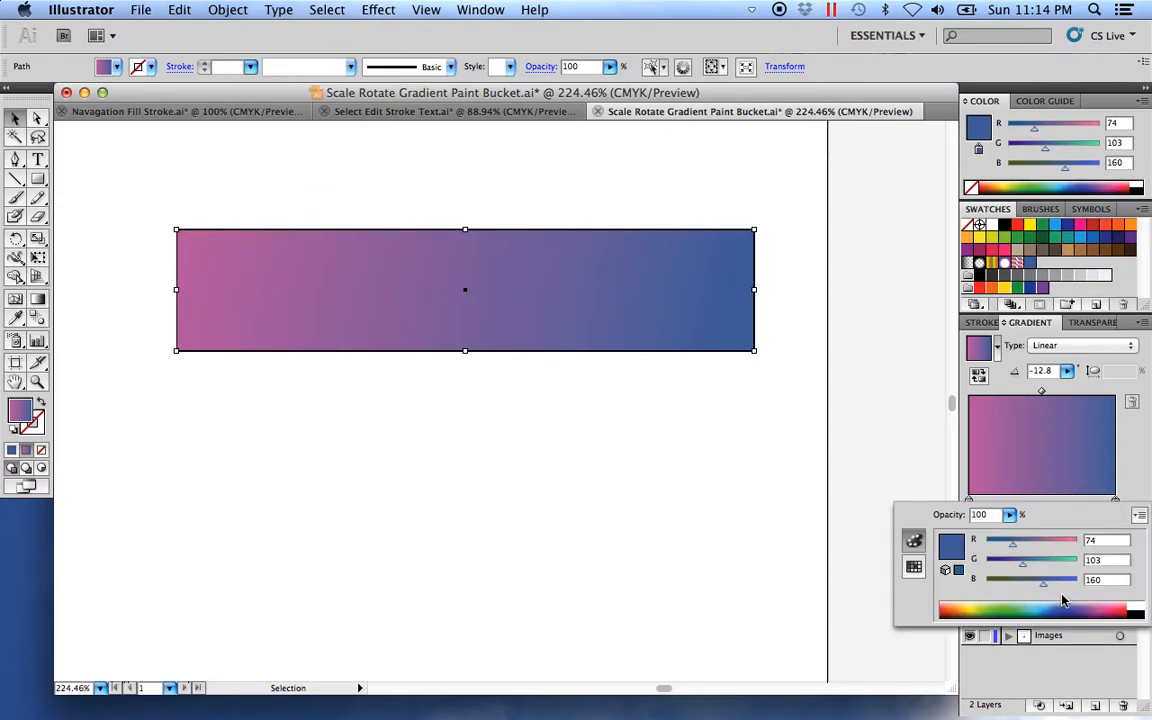
left_click(1131, 463)
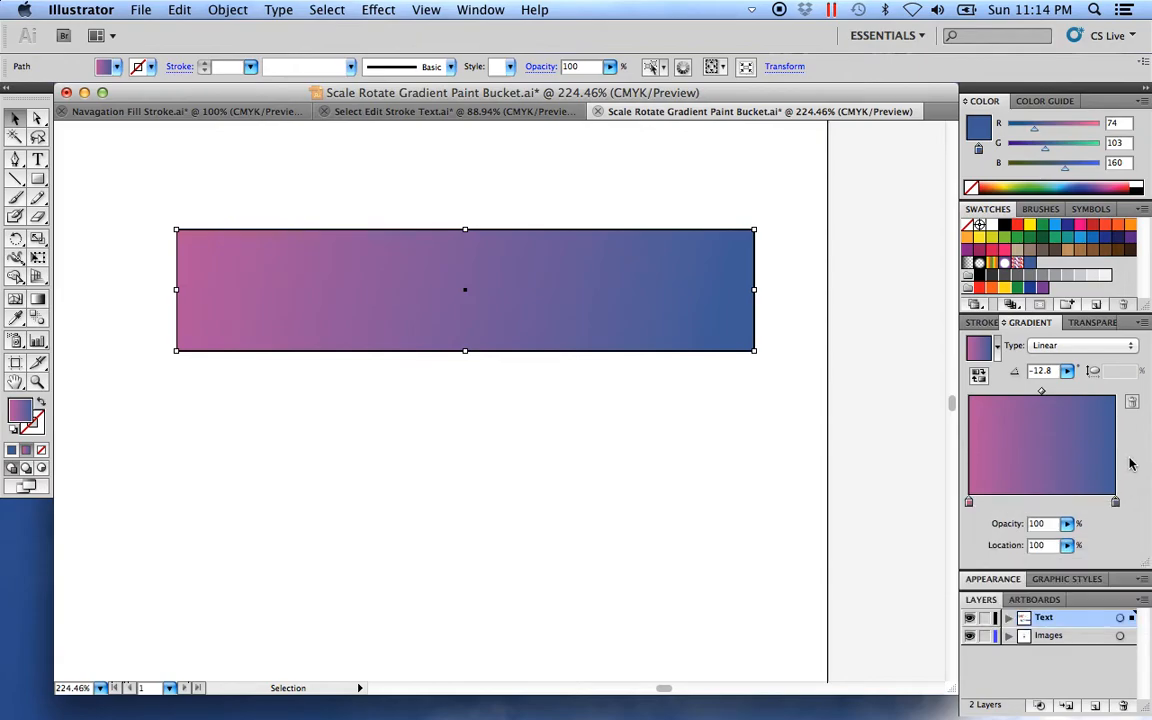
left_click(687, 467)
Lower the gradient rectangle's opacity to 44% and deselect it.
left_click(712, 334)
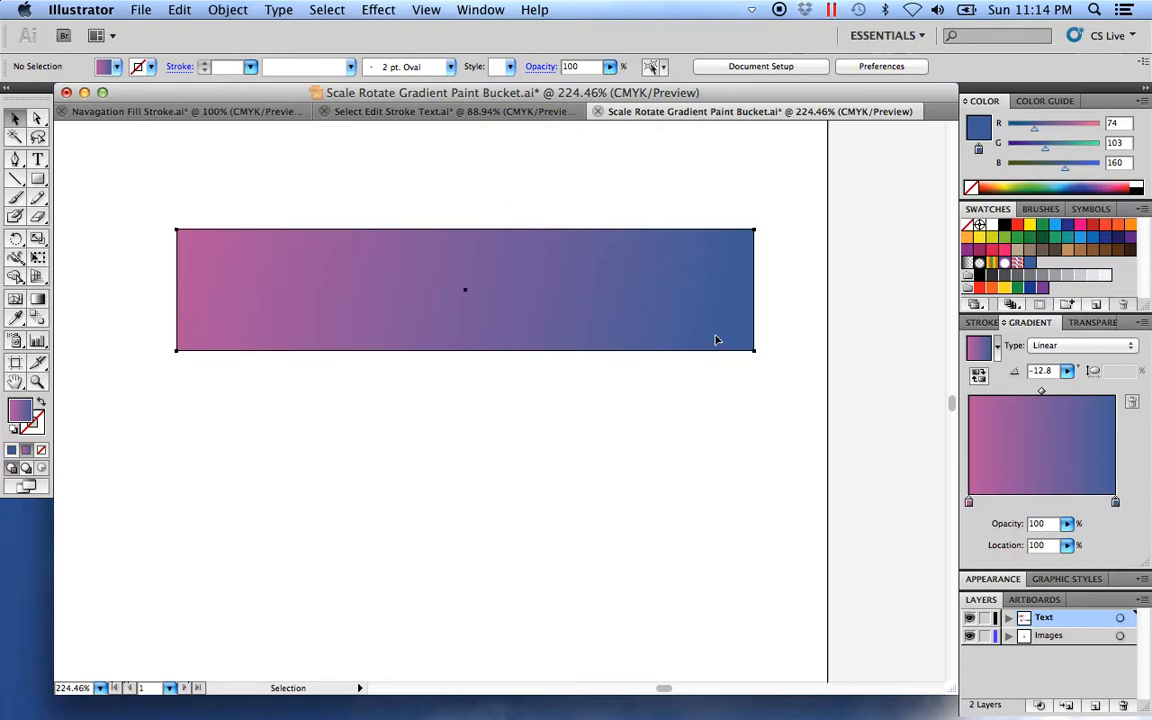
left_click(1091, 323)
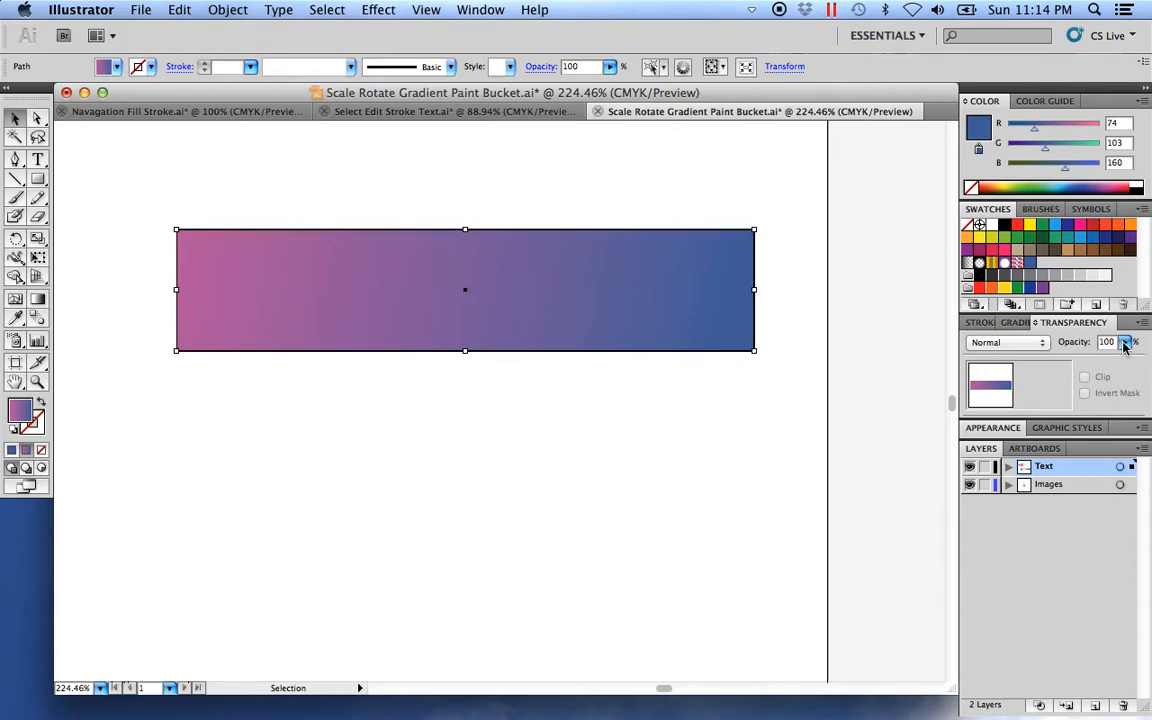
left_click(1125, 343)
left_click_drag(1113, 367, 1071, 367)
left_click(553, 394)
Duplicate the translucent rectangle twice and stack the three rectangles vertically with their edges overlapping.
left_click_drag(516, 432, 564, 498)
left_click(556, 470)
left_click_drag(540, 412, 599, 383)
left_click(579, 458)
left_click(683, 280)
left_click_drag(638, 337, 640, 242)
left_click(704, 560)
scroll(864, 463, "down", 3)
left_click(729, 386)
left_click_drag(729, 386, 730, 435)
left_click(822, 393)
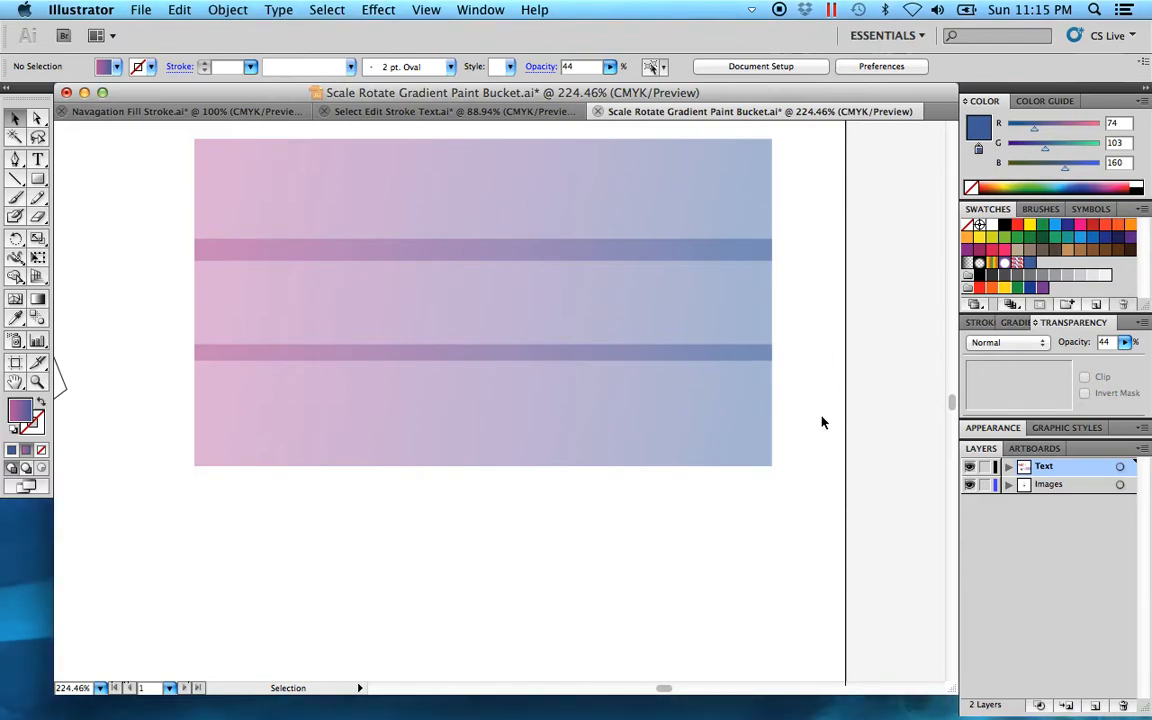
Raise the middle rectangle's opacity to 73%, keeping its original position, and deselect it.
key("space")
left_click_drag(821, 414, 828, 474)
left_click_drag(729, 336, 736, 345)
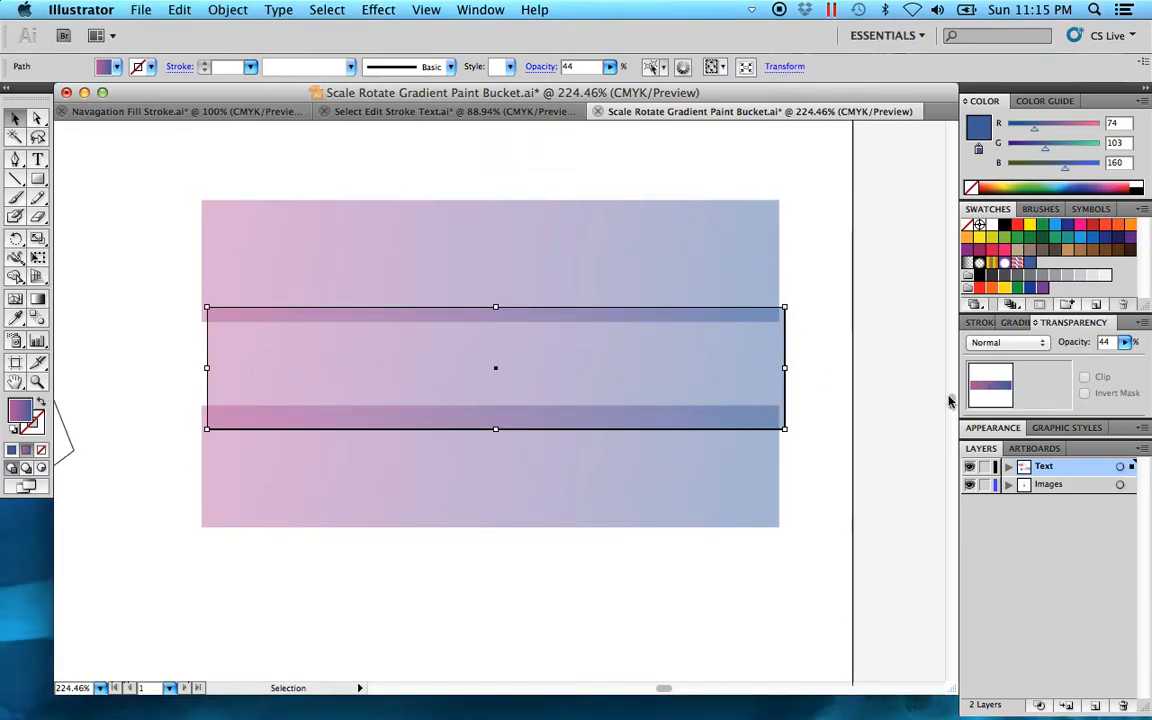
key("super+z")
left_click(1126, 343)
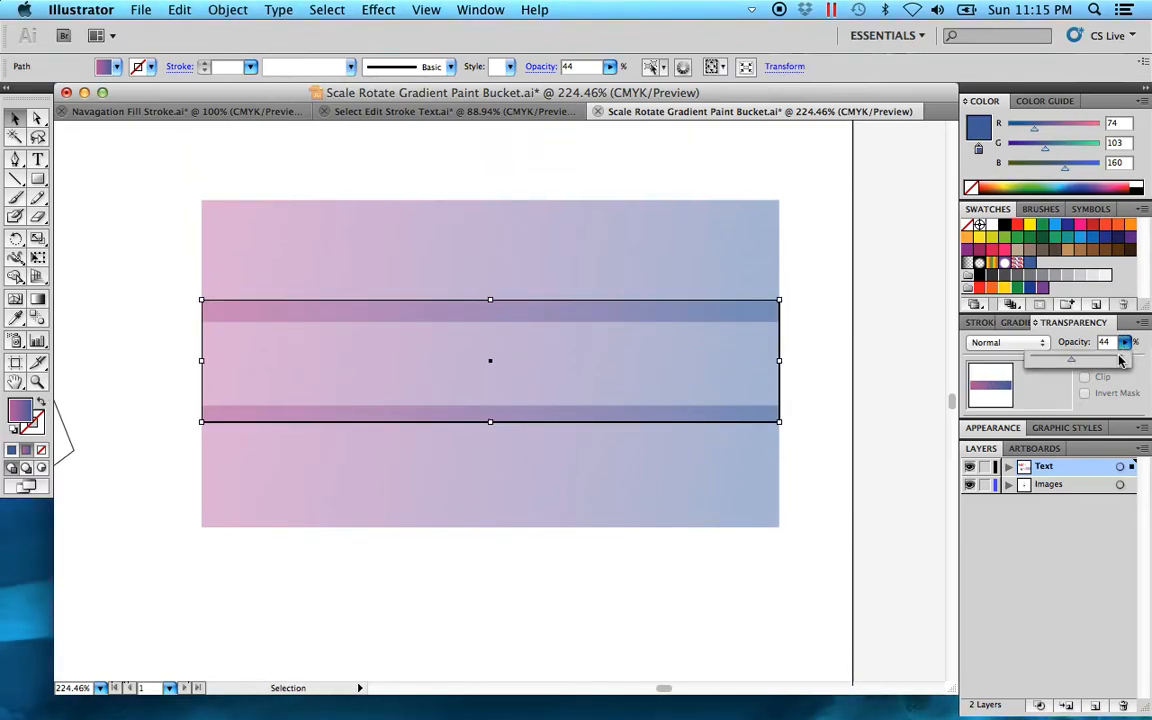
left_click_drag(1097, 356, 1097, 357)
left_click(867, 345)
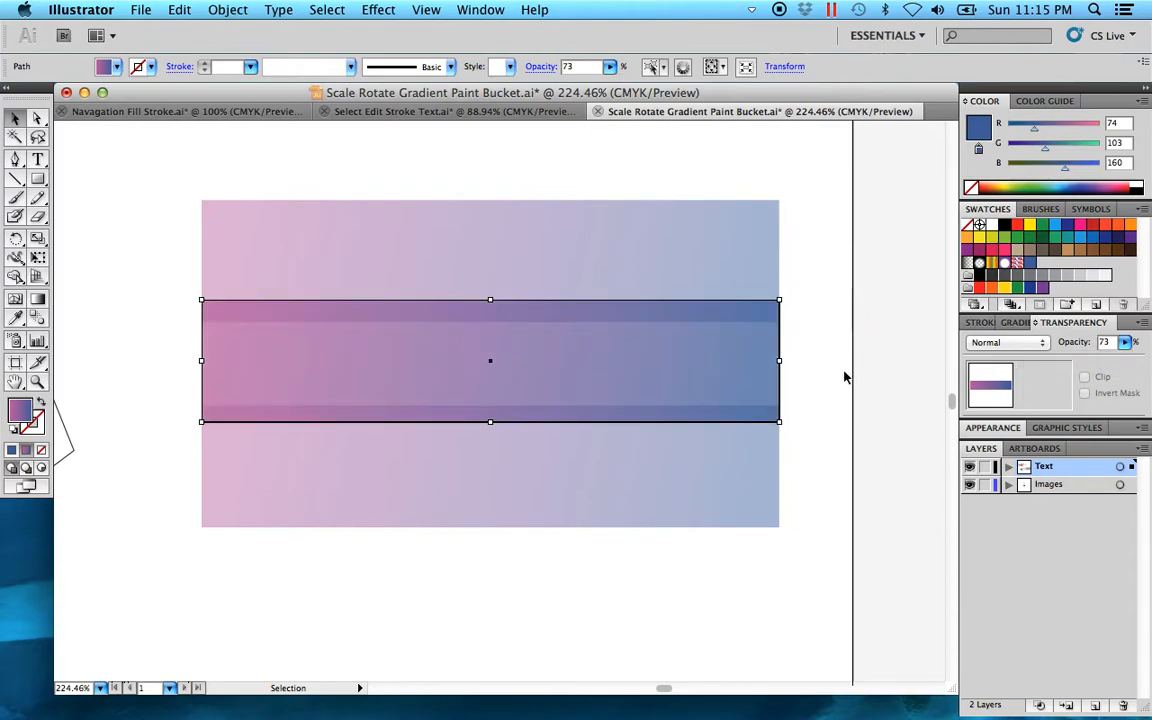
left_click(845, 377)
Zoom out to 100% and bring the tool reference labels and all drawn shapes into view.
left_click(466, 395, "alt")
left_click(466, 395, "alt")
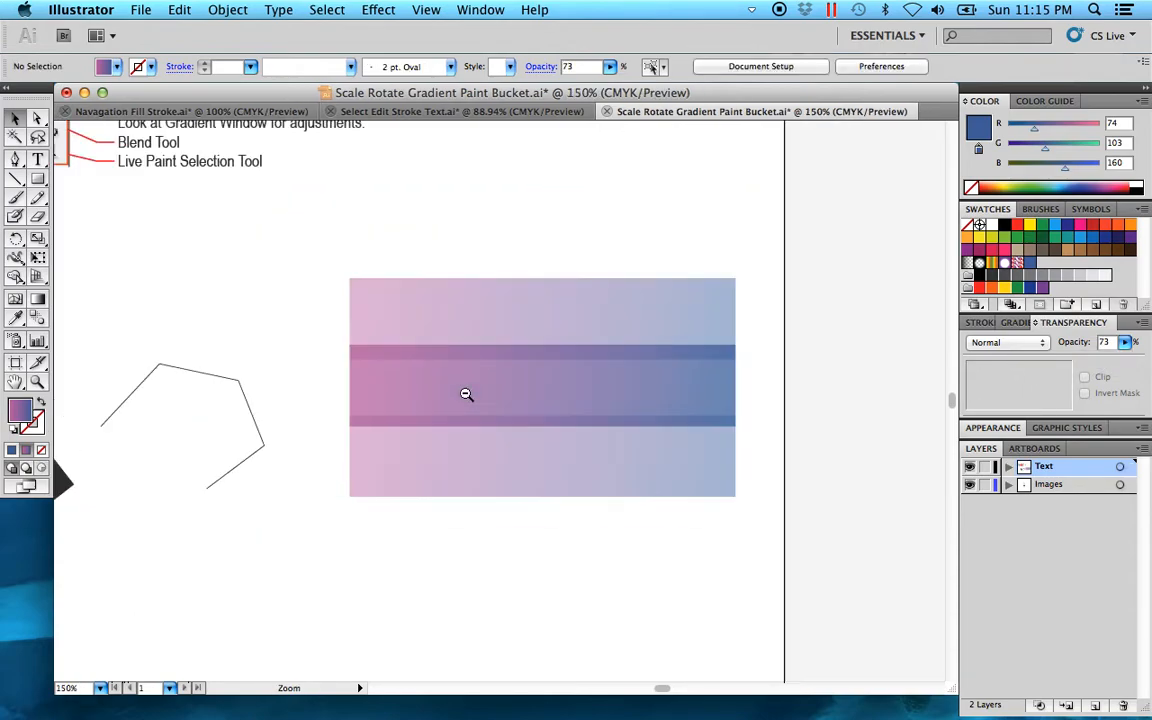
left_click(465, 393, "alt")
left_click_drag(393, 455, 497, 487)
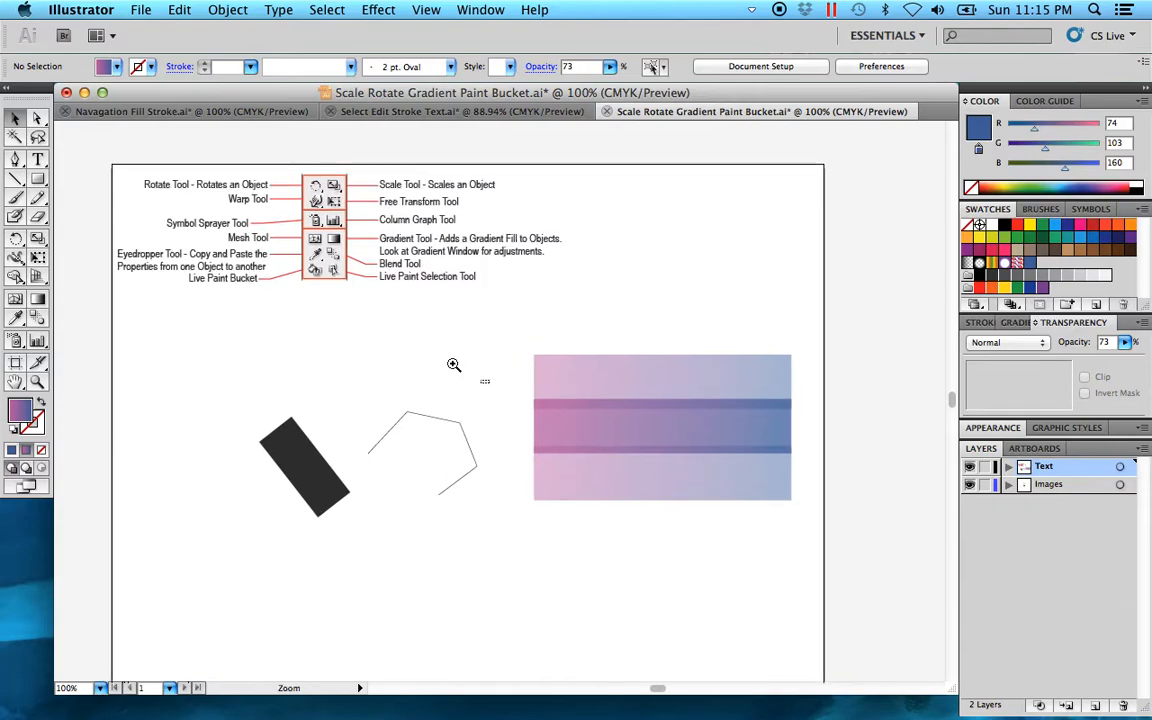
Examine the Eyedropper Tool description in the tool reference labels.
left_click_drag(452, 368, 206, 162)
left_click_drag(517, 465, 635, 487)
left_click(636, 485, "alt")
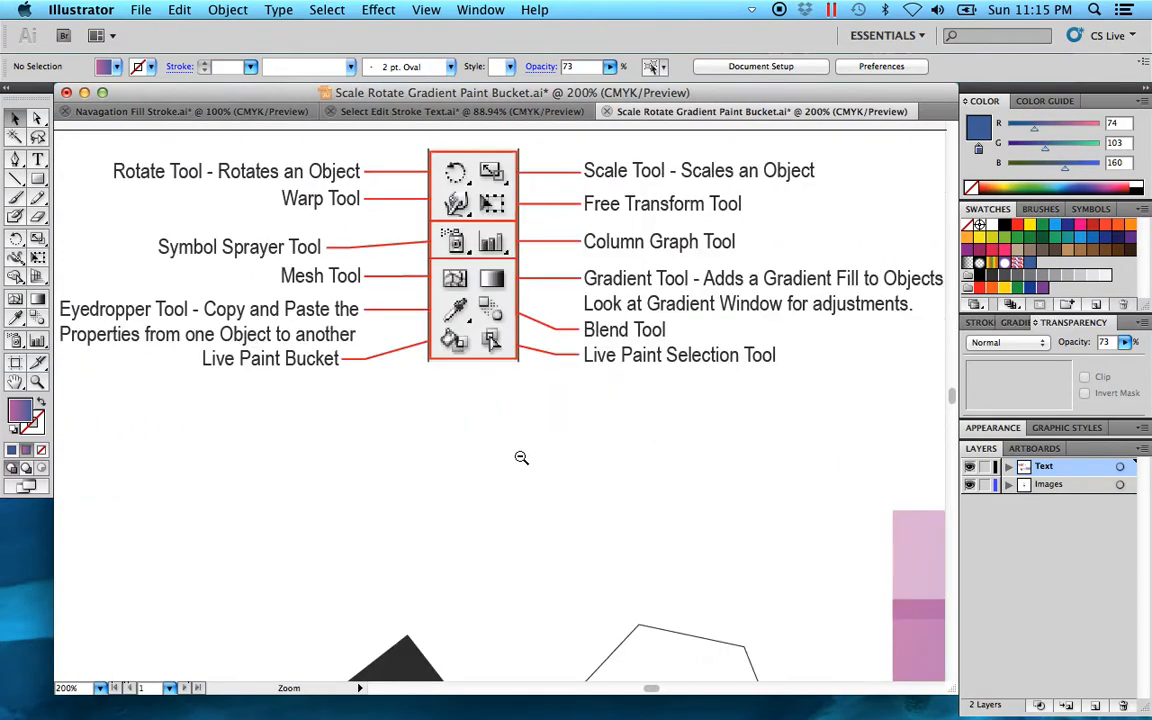
left_click_drag(460, 445, 536, 448)
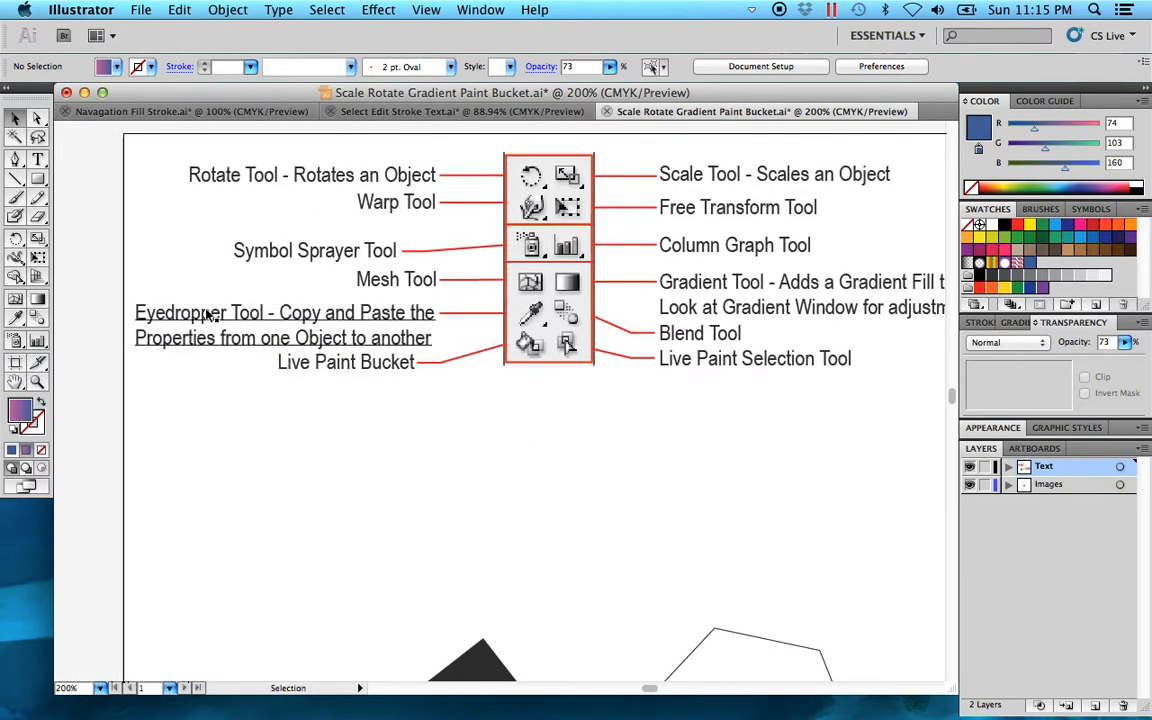
left_click_drag(728, 475, 472, 271)
left_click_drag(663, 383, 397, 264)
left_click_drag(865, 482, 732, 478)
left_click_drag(461, 468, 531, 415)
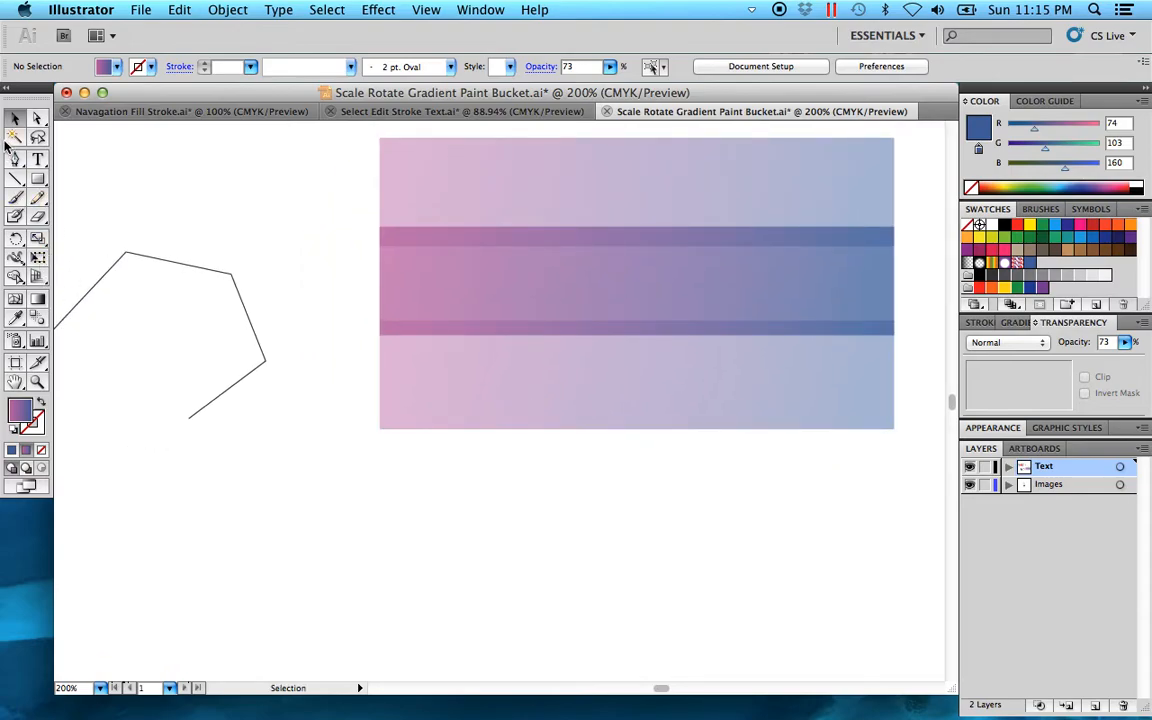
Draw a gradient-filled rectangle about 2.28 in by 0.83 in below the stacked gradient rectangles and deselect it.
left_click(38, 180)
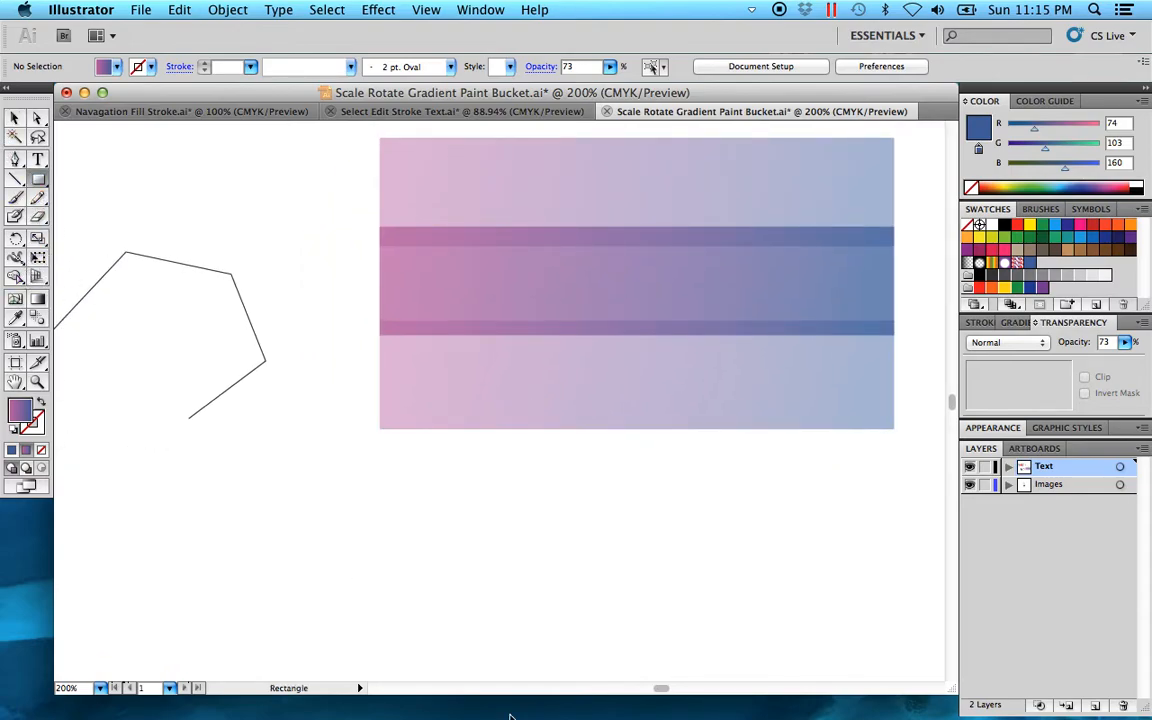
mouse_move(265, 535)
left_mouse_down()
mouse_move(519, 661)
mouse_move(562, 642)
left_mouse_up()
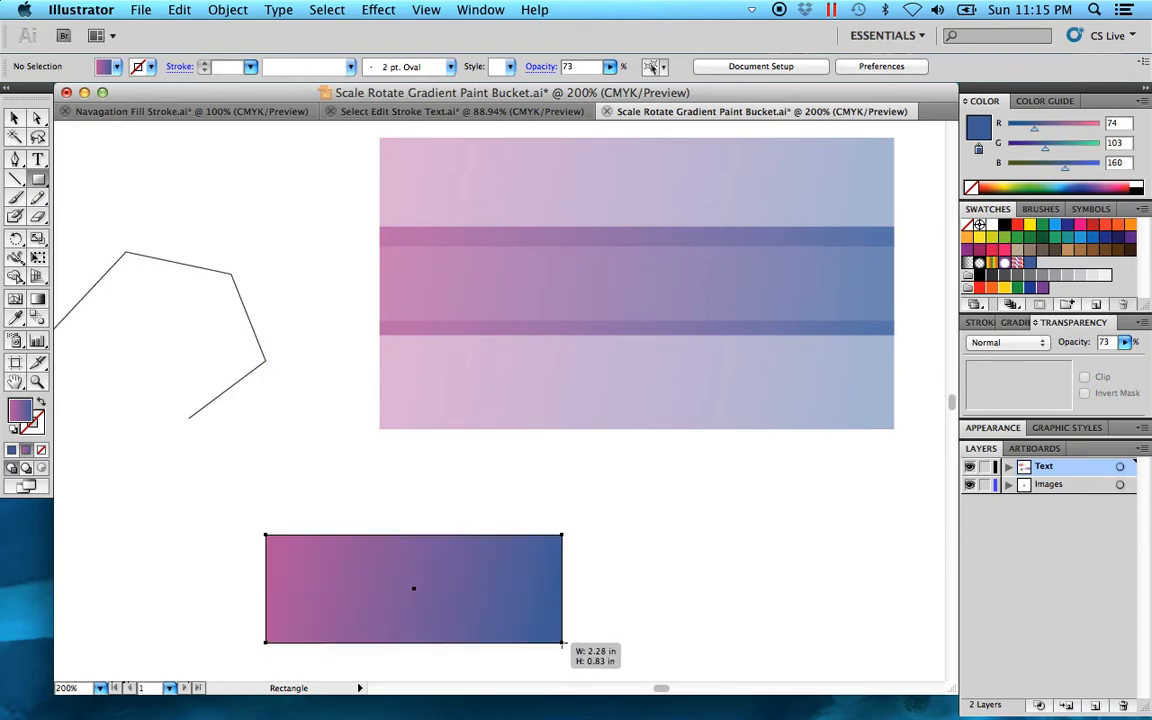
left_click(15, 118)
left_click(318, 278)
Copy the tilted dark rectangle's fill onto the newly drawn gradient rectangle with the Eyedropper.
left_click(407, 368, "alt+super")
left_click_drag(420, 442, 504, 447)
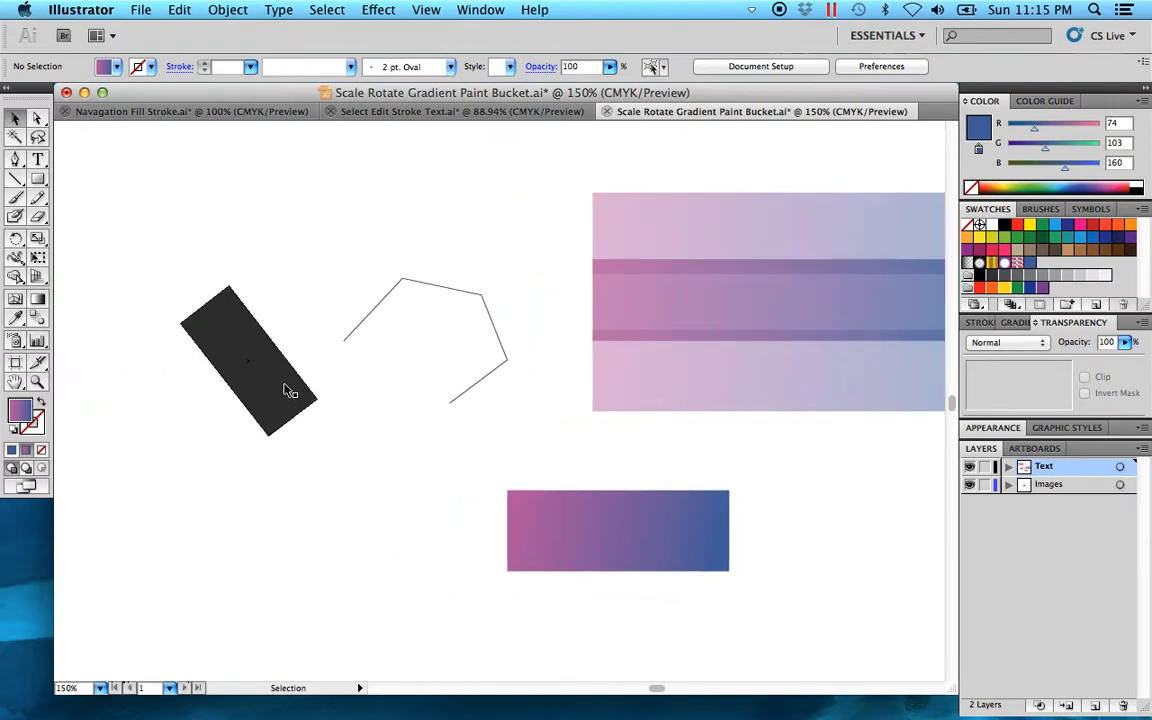
left_click(535, 547)
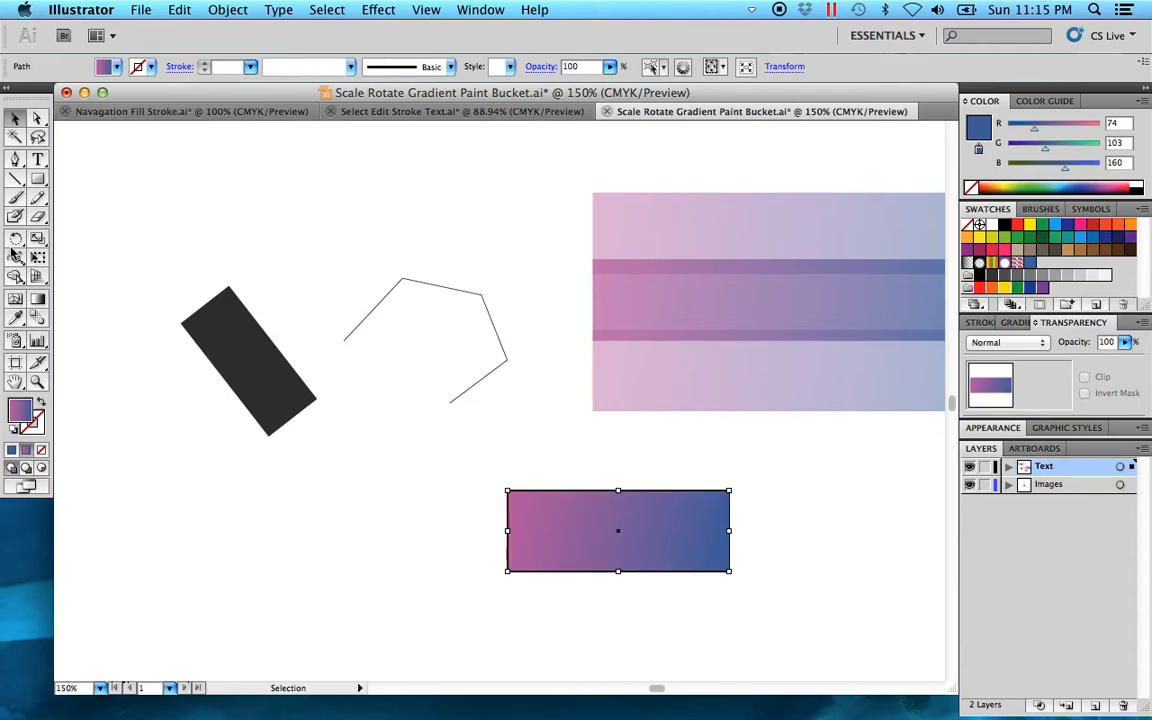
left_click(15, 317)
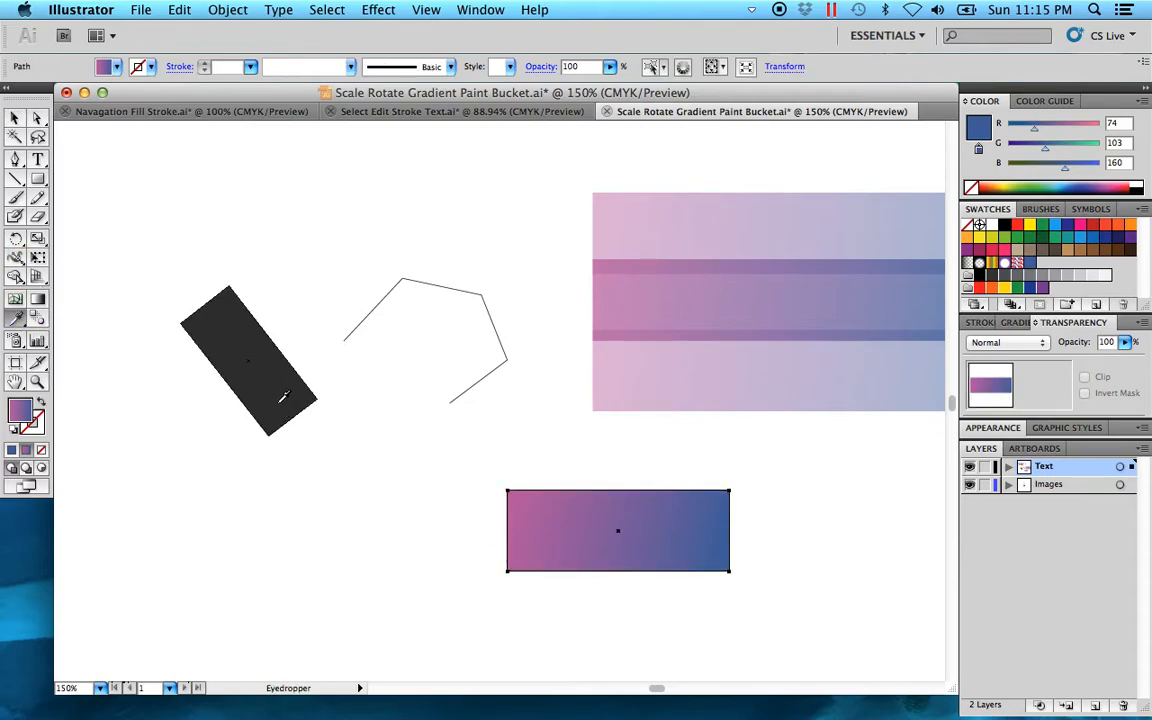
left_click(285, 398)
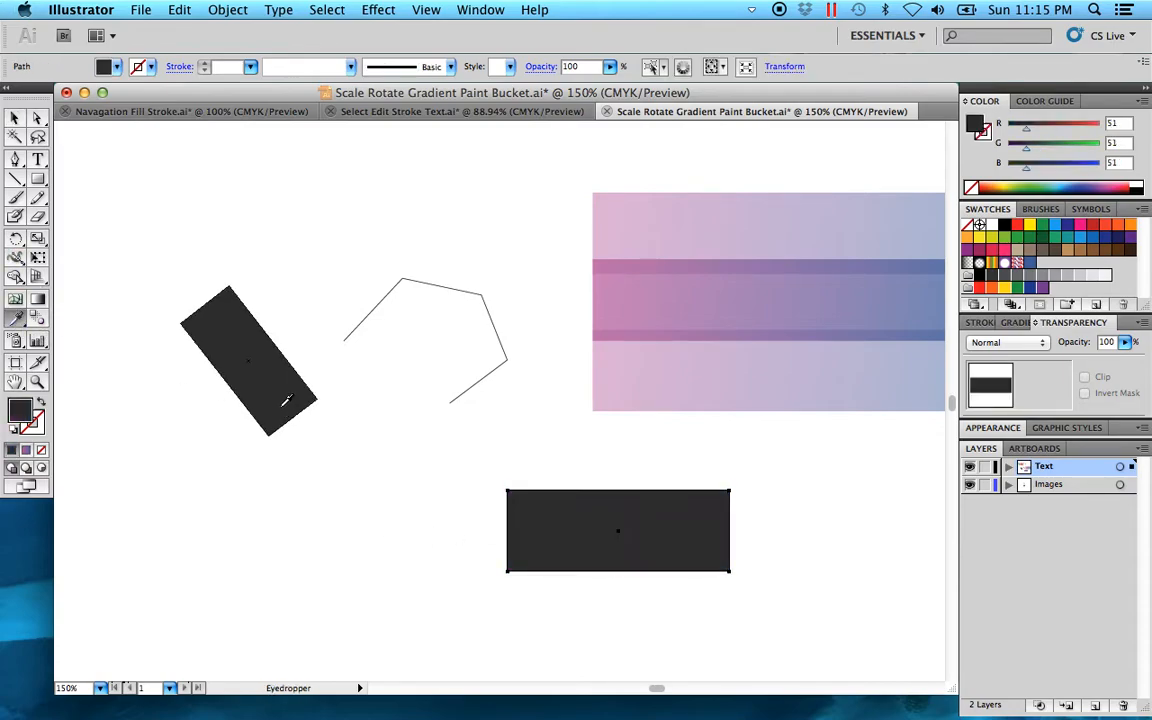
Sample the open polyline's outline onto the new rectangle with the Eyedropper, reapply the tilted rectangle's dark fill, and deselect.
left_click(455, 287)
left_click(627, 215)
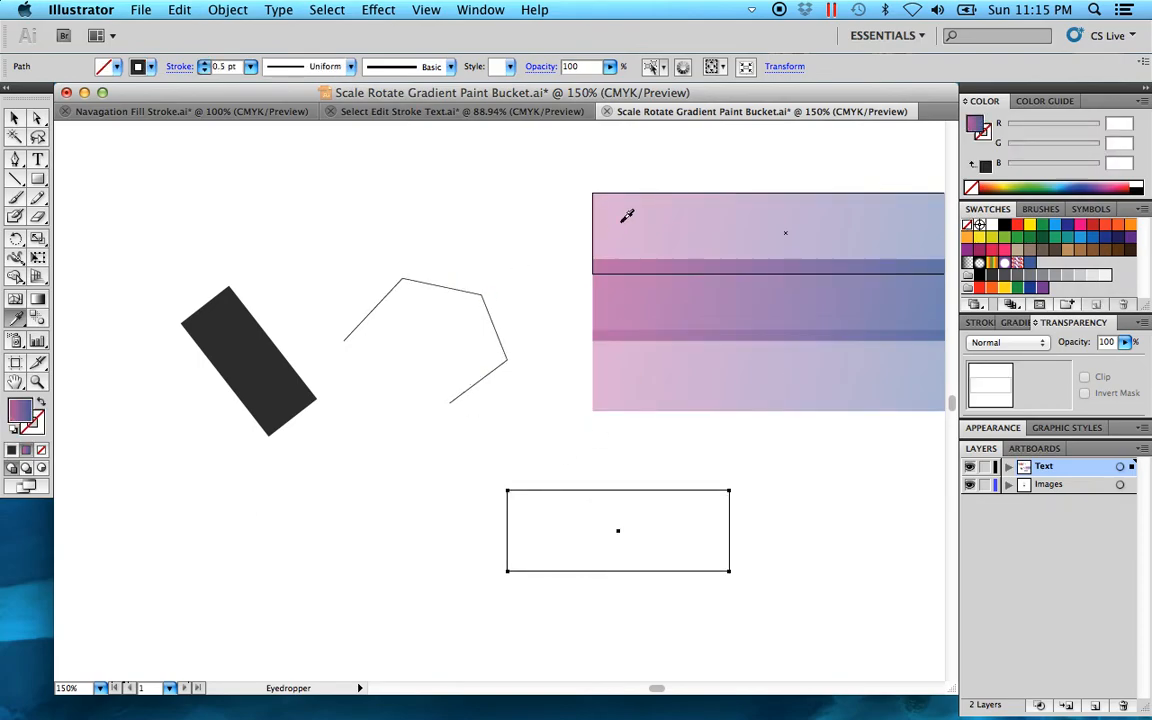
left_click(434, 281)
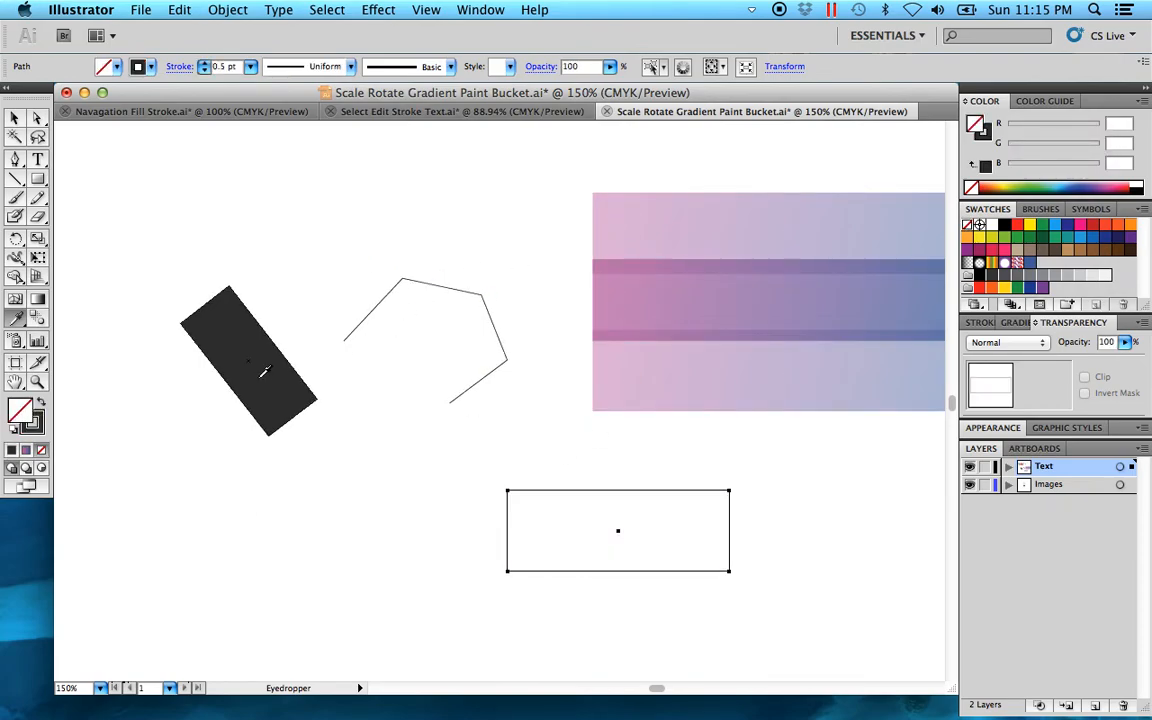
left_click(260, 380)
left_click(495, 328)
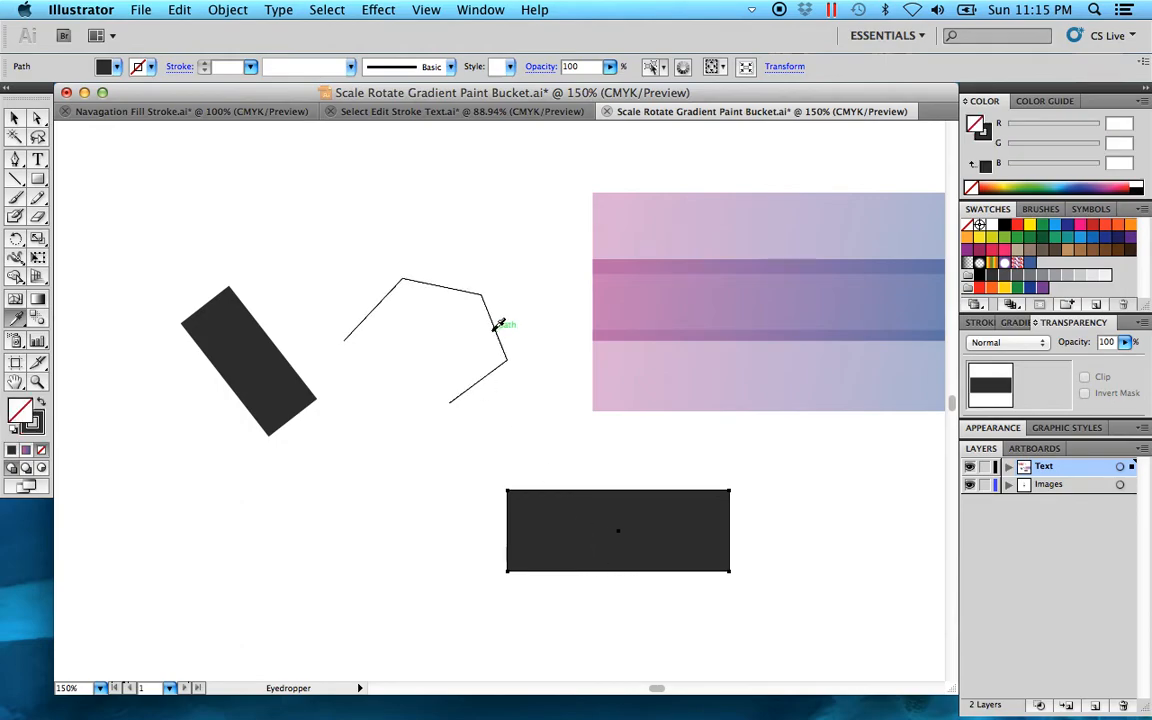
left_click(267, 380)
left_click(17, 119)
left_click(355, 296)
Examine the Blend Tool label in the tool reference chart.
key("z")
left_click(448, 278, "alt")
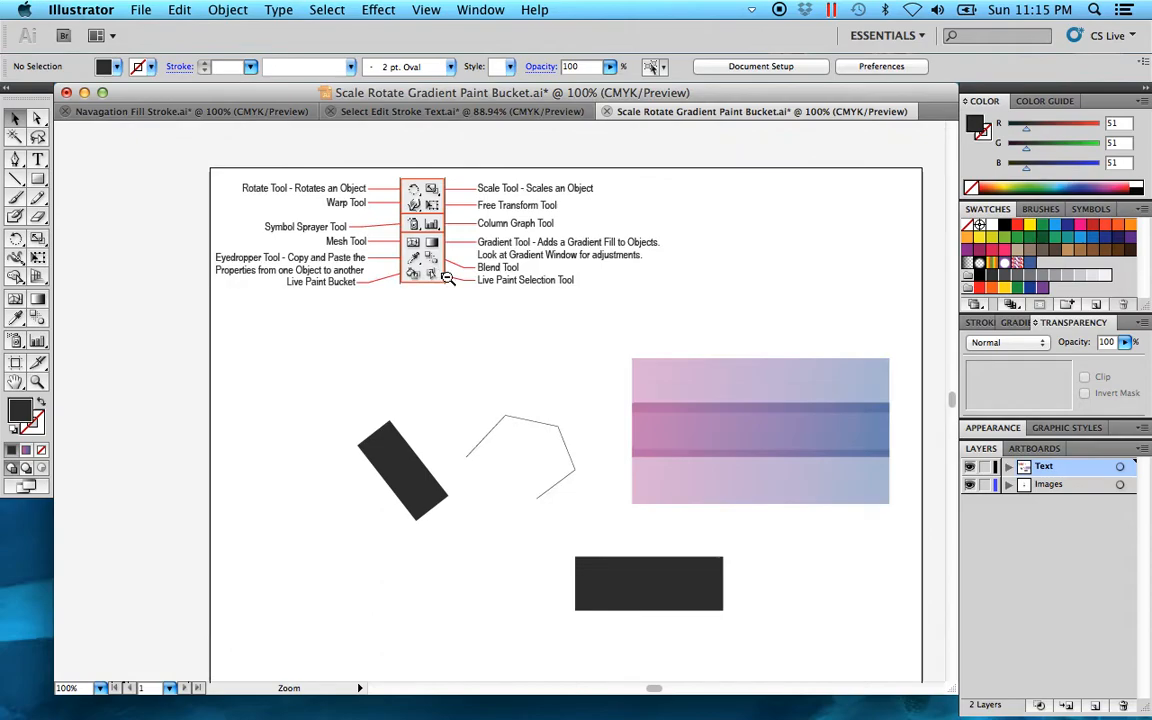
scroll(527, 321, "up", 1)
left_click_drag(489, 378, 347, 226)
left_click_drag(519, 421, 341, 457)
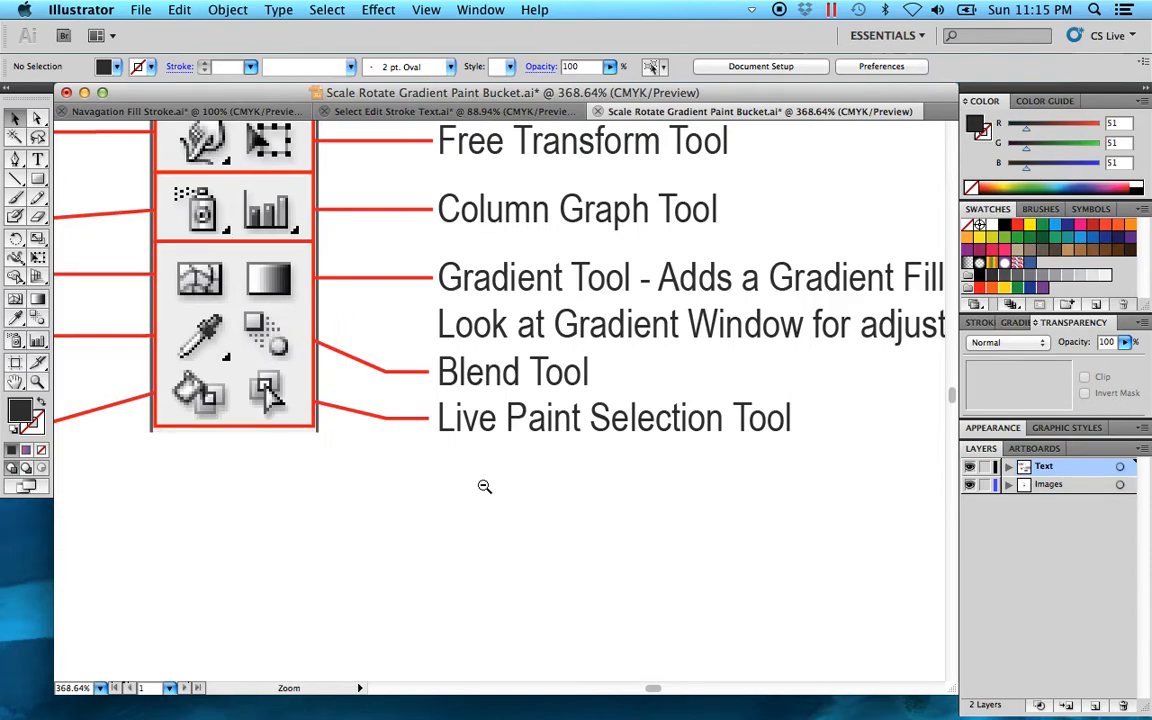
left_click(484, 486, "alt")
left_click(484, 486, "alt")
left_click(514, 470, "alt")
left_click(527, 478, "alt")
left_click_drag(527, 478, 428, 432)
Move the horizontal dark rectangle below the tool labels and shift the tilted rectangle and polyline upward, clearing the lower artboard.
left_click_drag(668, 638, 262, 345)
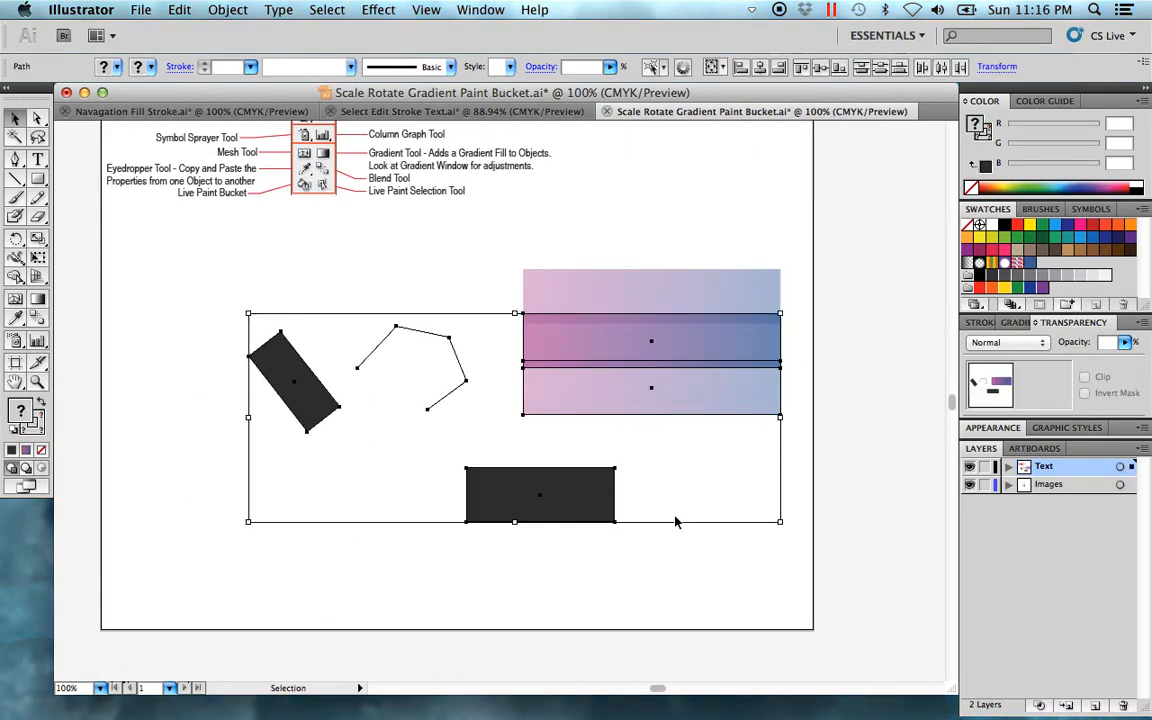
left_click(566, 553)
left_click_drag(590, 517, 268, 303)
left_click_drag(476, 498, 296, 356)
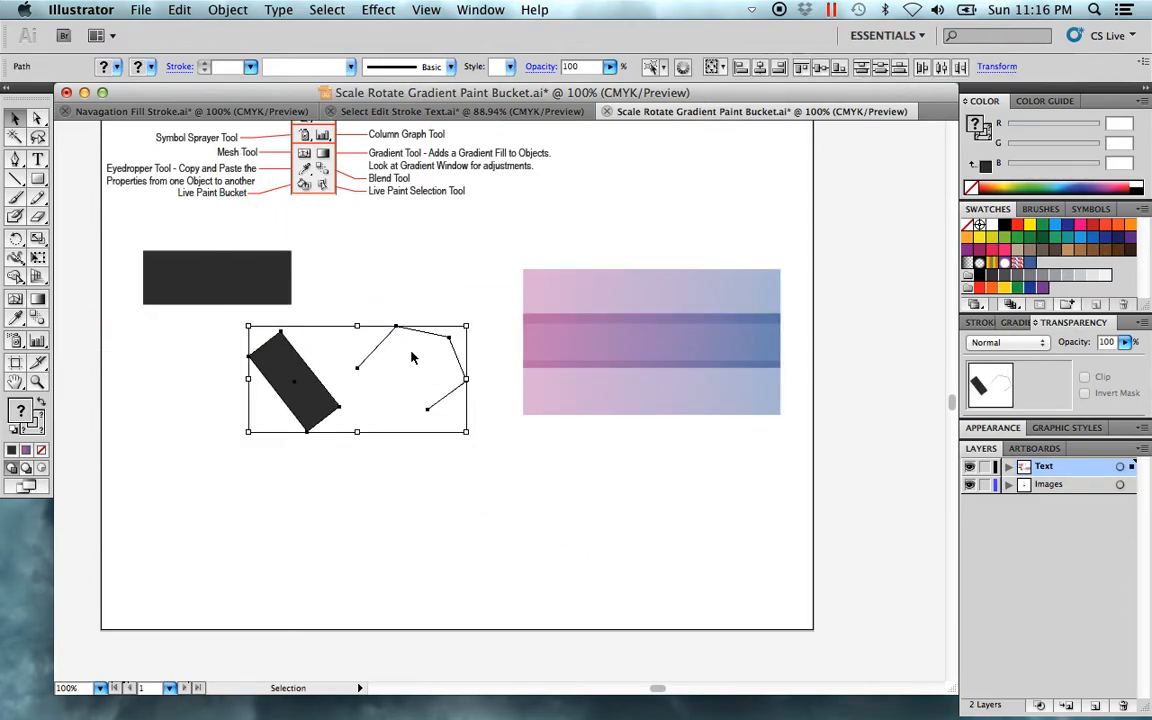
left_click_drag(378, 352, 424, 287)
left_click(538, 586)
left_click_drag(455, 494, 498, 437)
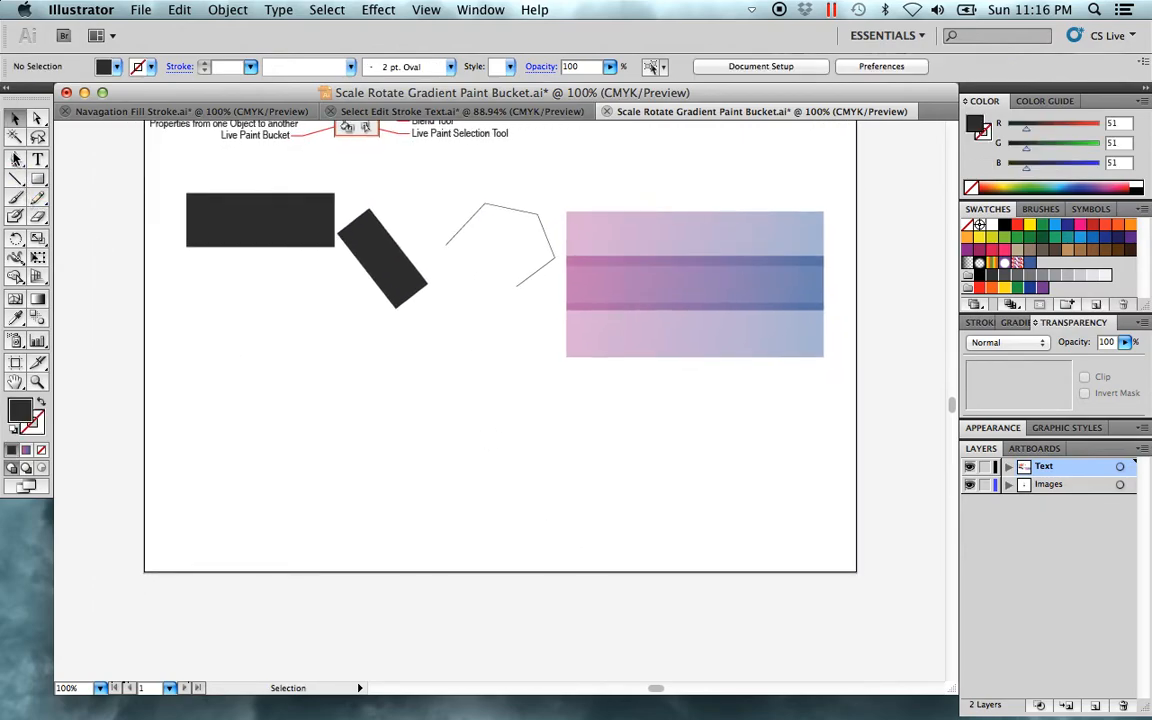
Draw a vertical line about 1.29 in tall in the artboard's lower left and set its stroke colour to D3182A.
left_click(15, 178)
left_click_drag(238, 447, 238, 528)
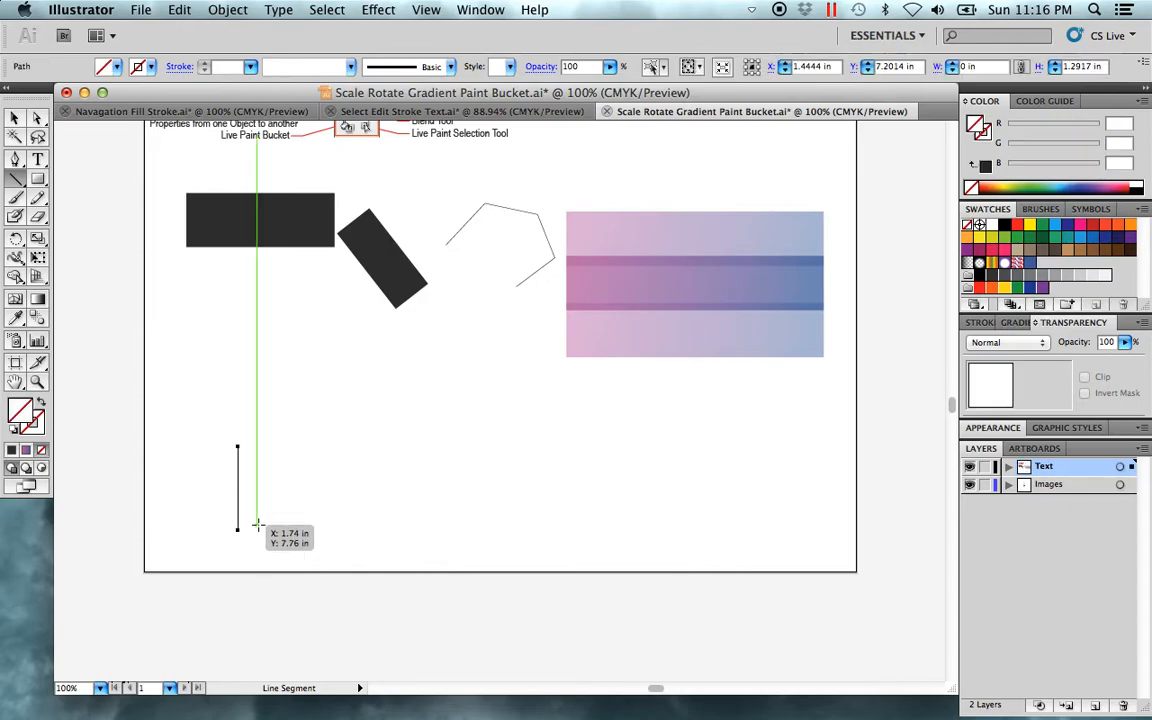
double_click(38, 426)
left_click(537, 224)
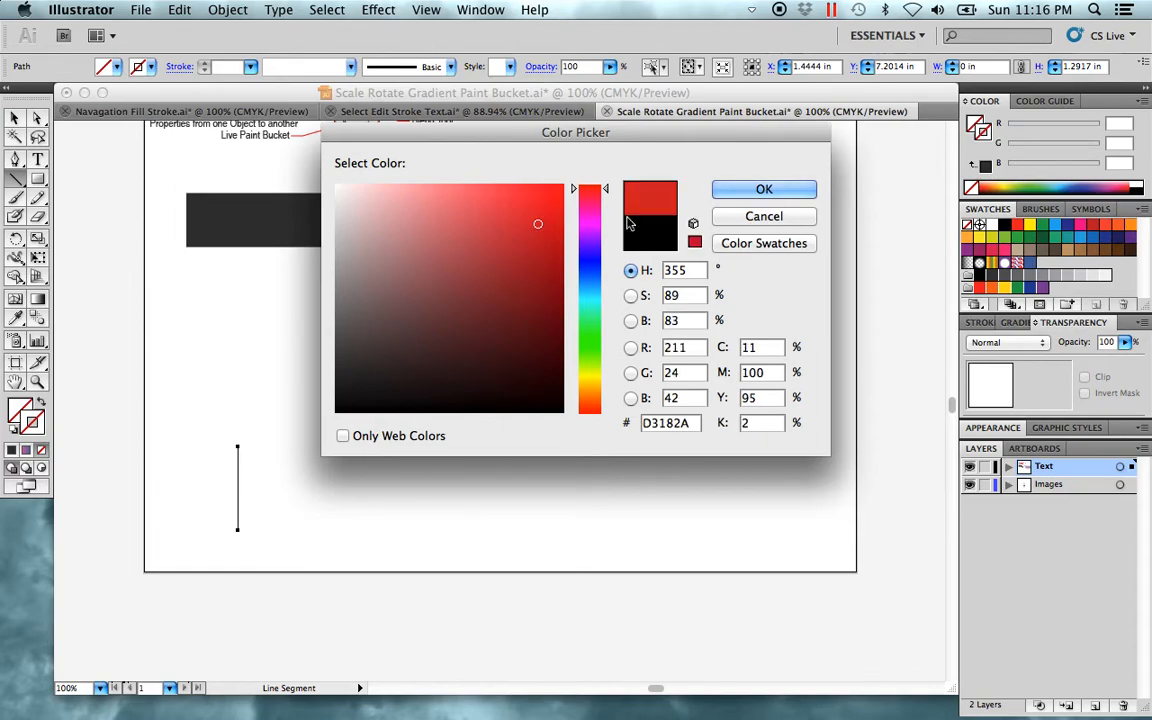
left_click(764, 190)
left_click(15, 119)
left_click(369, 571)
Duplicate the red vertical line straight across to the artboard's lower right and deselect the copy.
left_click_drag(203, 468, 326, 503)
left_click_drag(238, 512, 800, 500)
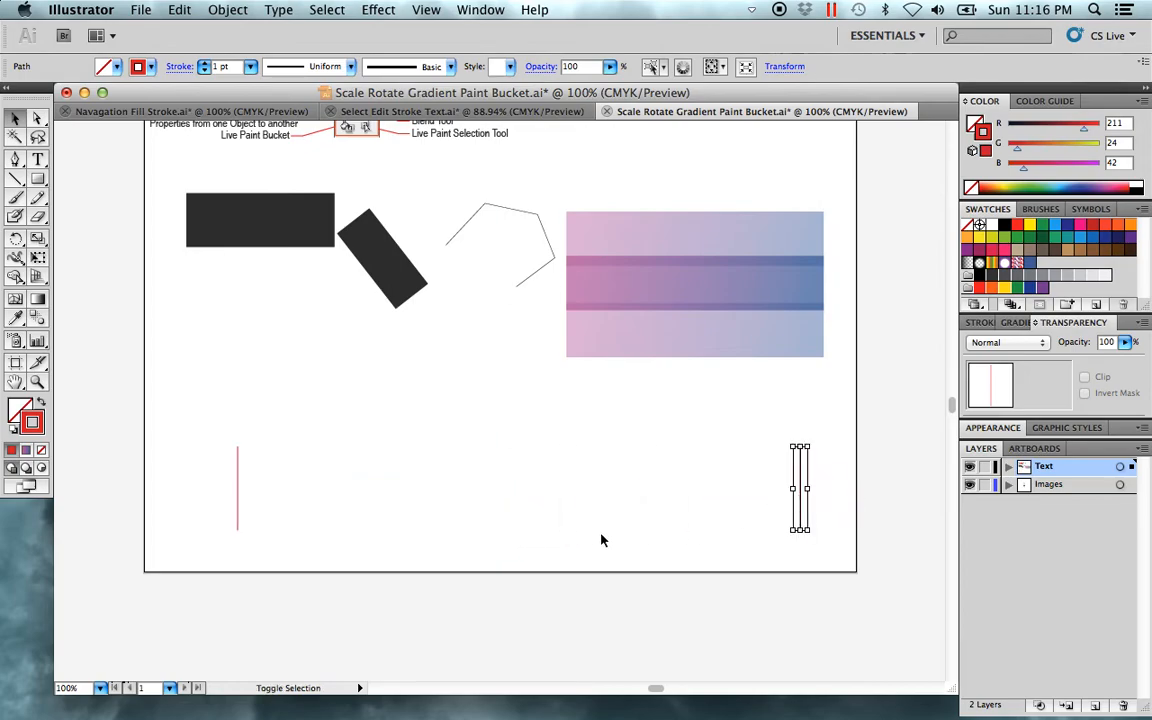
left_click(602, 524)
Select both red lines and set the blend spacing to Specified Steps with 8 steps.
left_click_drag(827, 550, 198, 502)
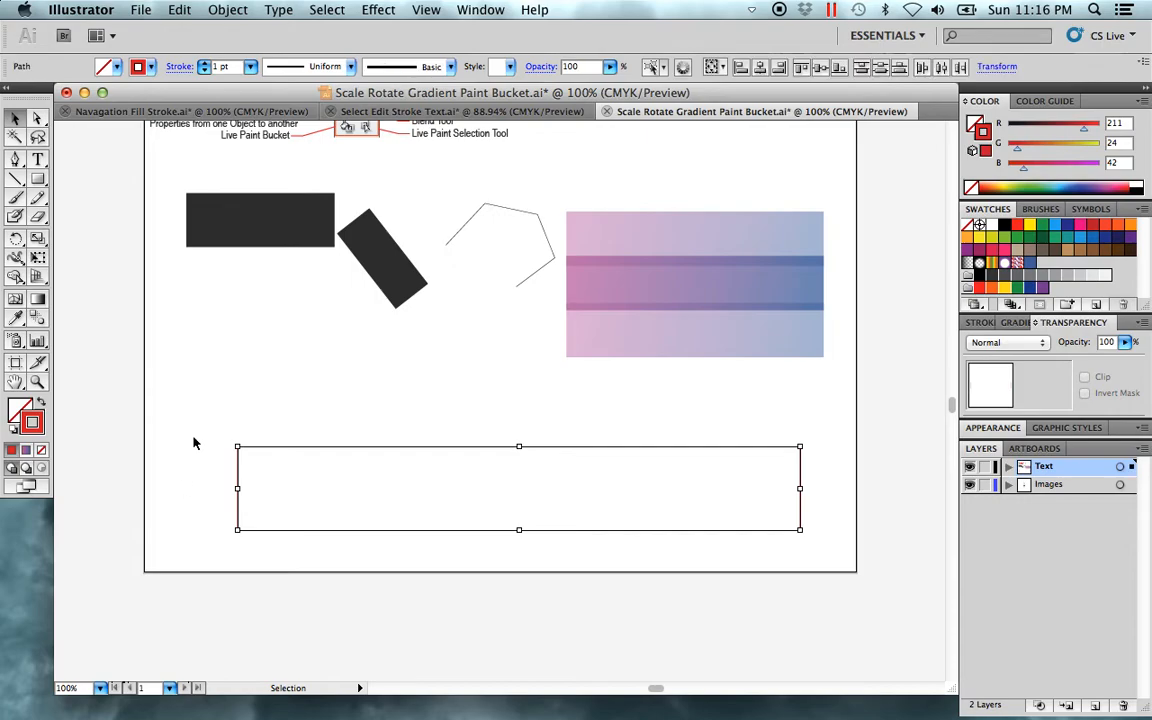
left_click(226, 10)
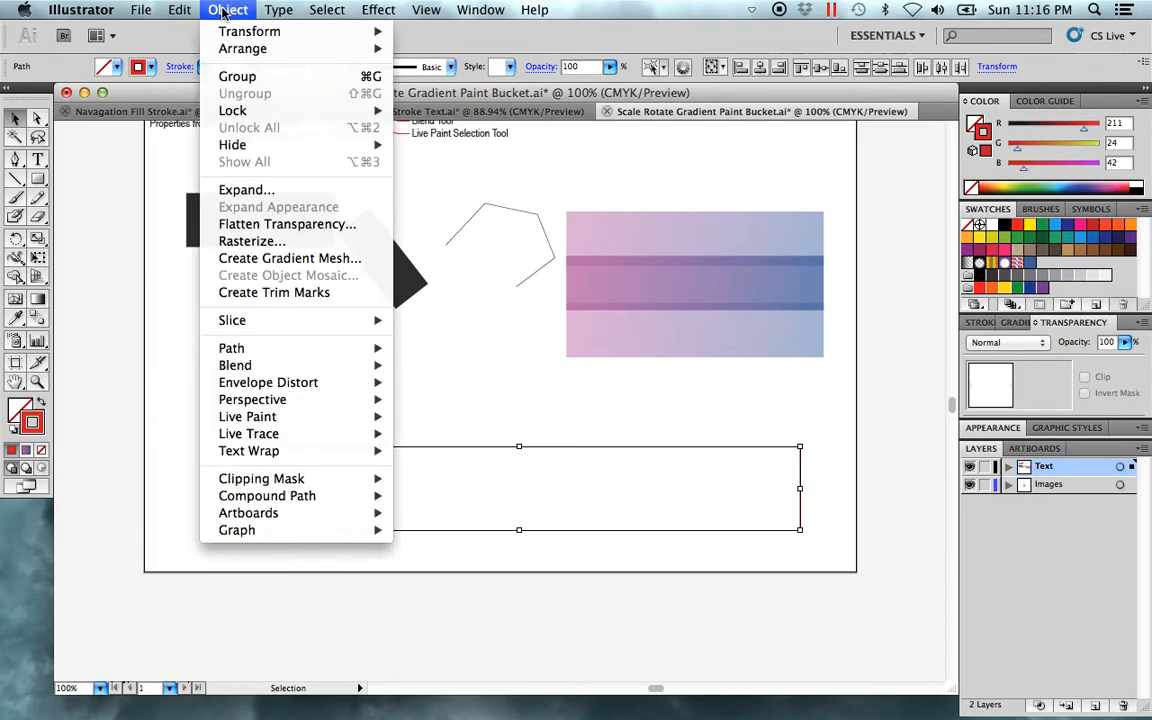
mouse_move(339, 371)
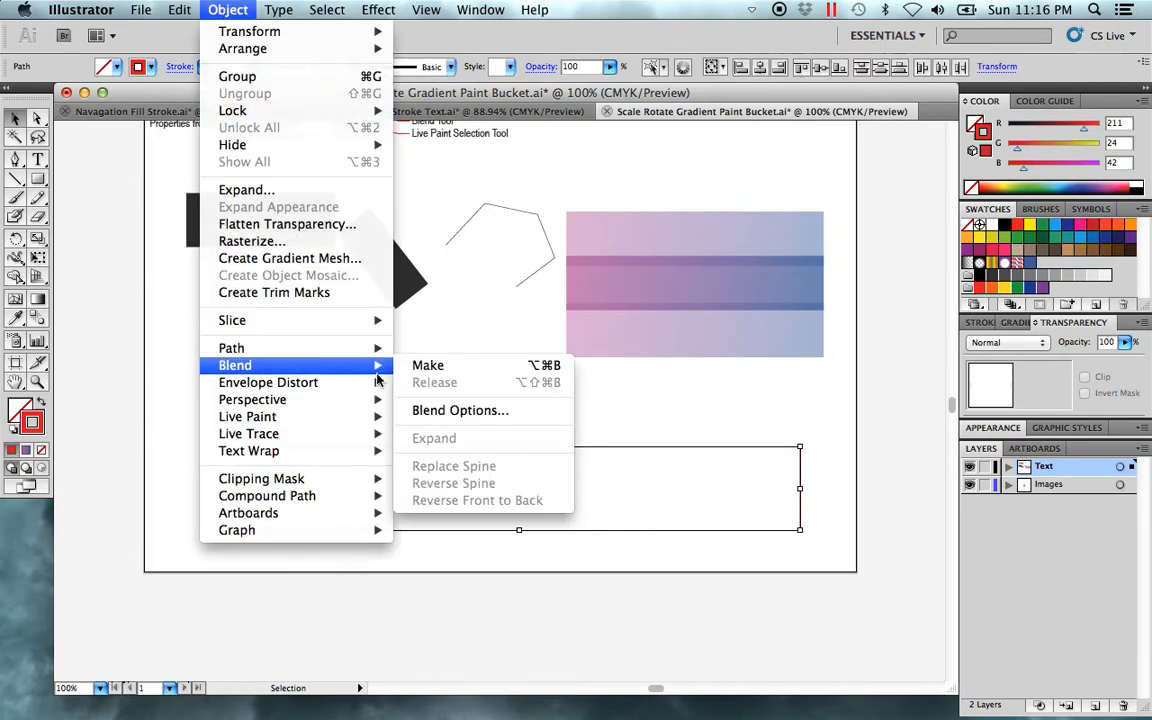
left_click(500, 412)
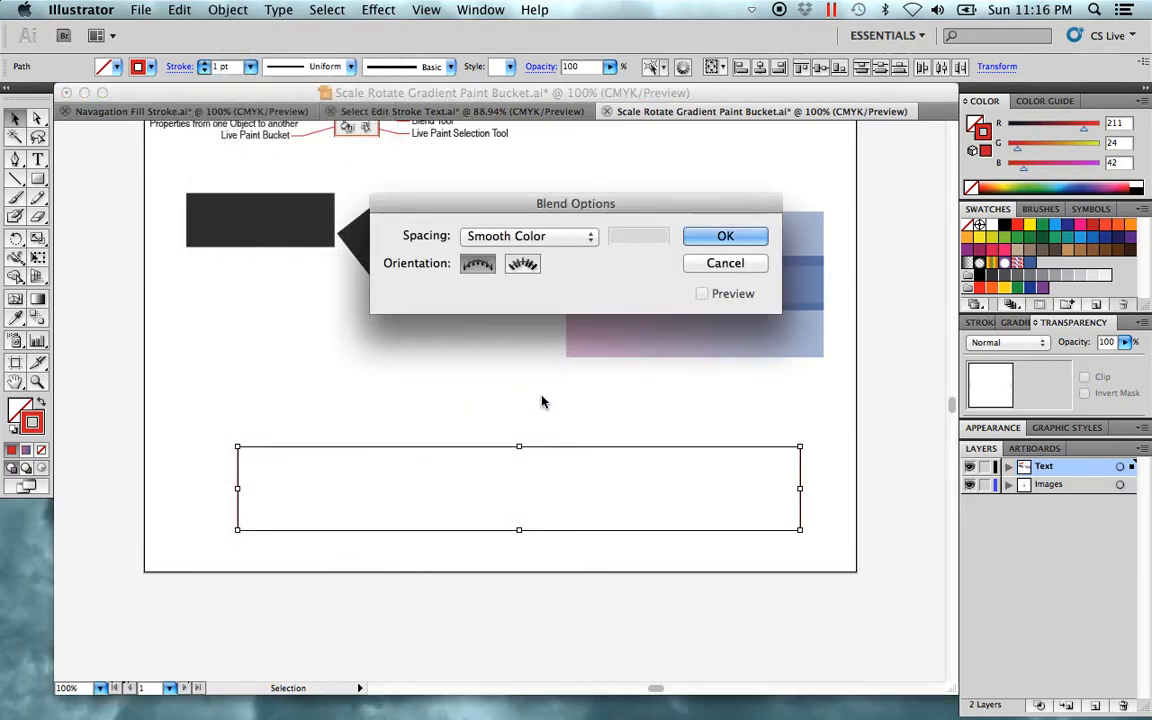
left_click(590, 238)
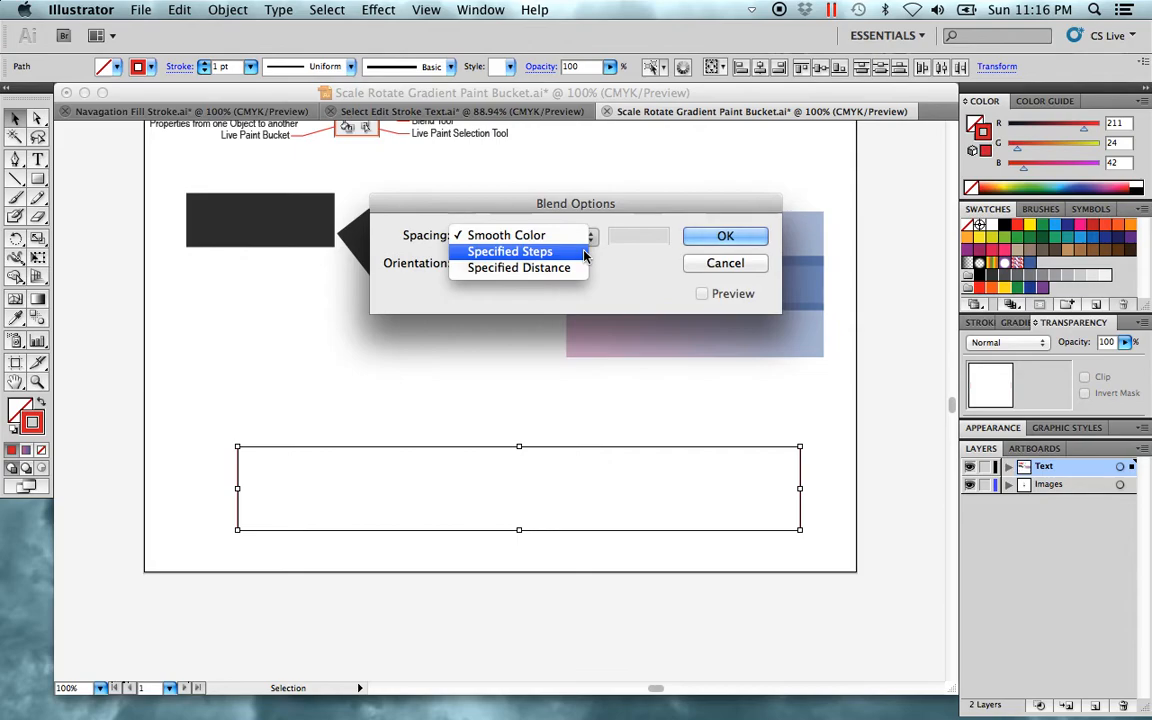
left_click(585, 256)
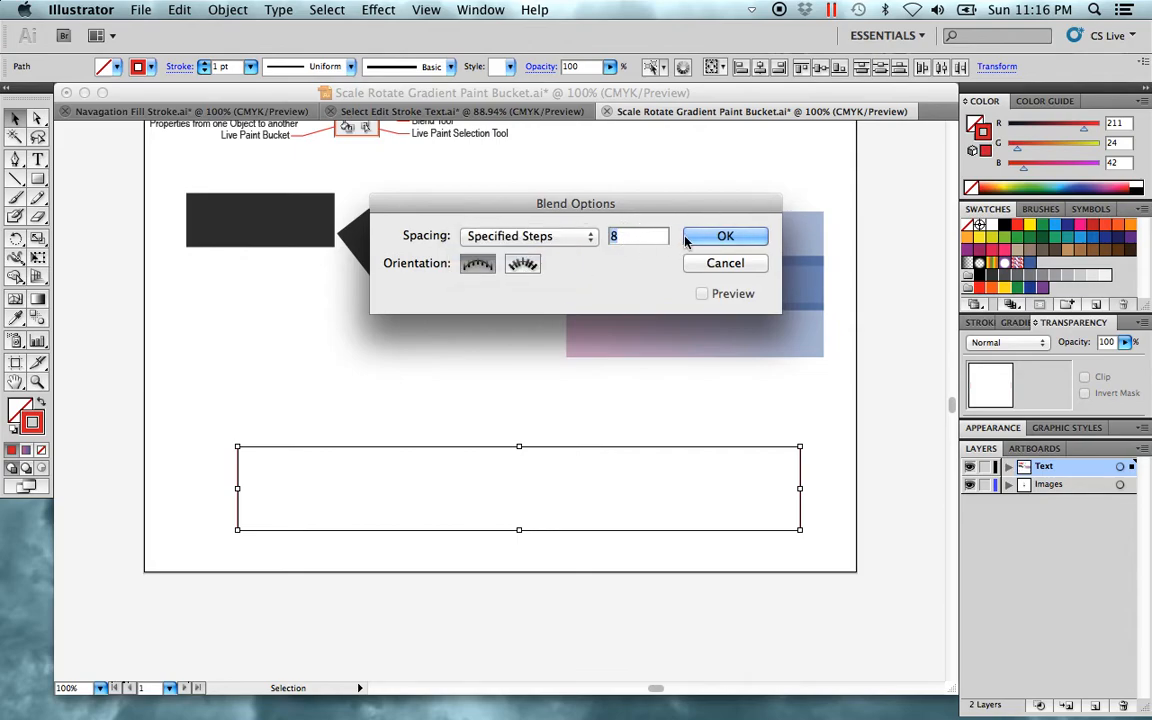
left_click(727, 237)
Make a blend between the two red lines and deselect it.
left_click(230, 11)
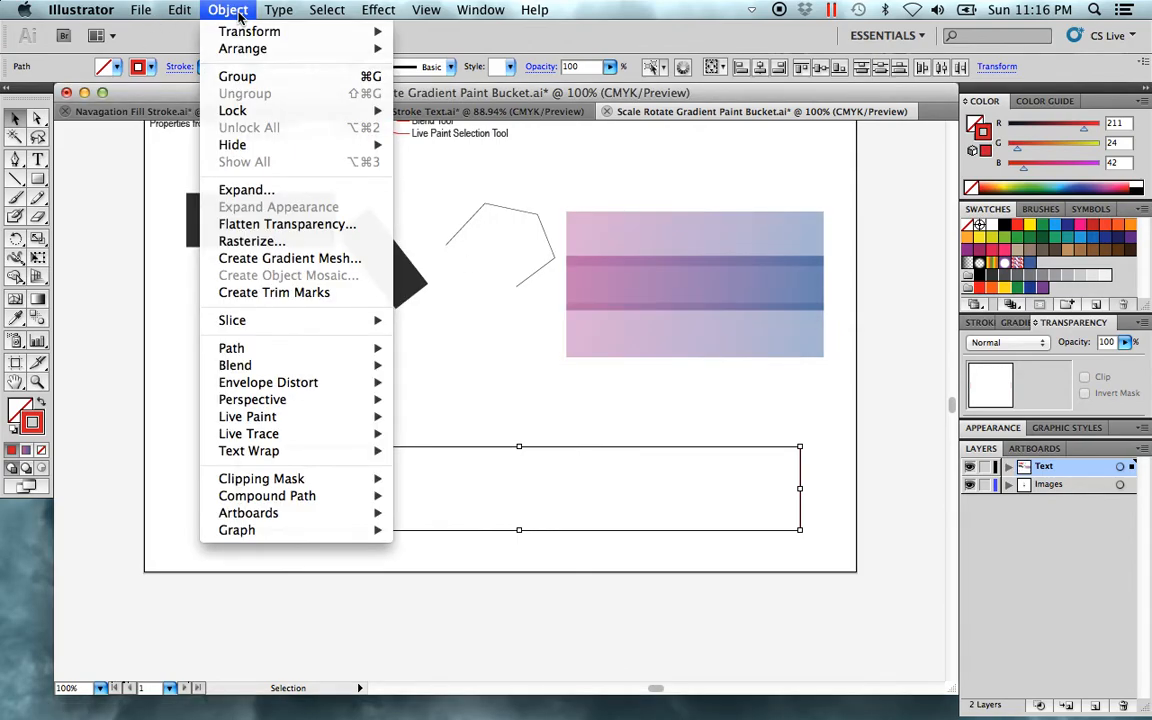
mouse_move(325, 352)
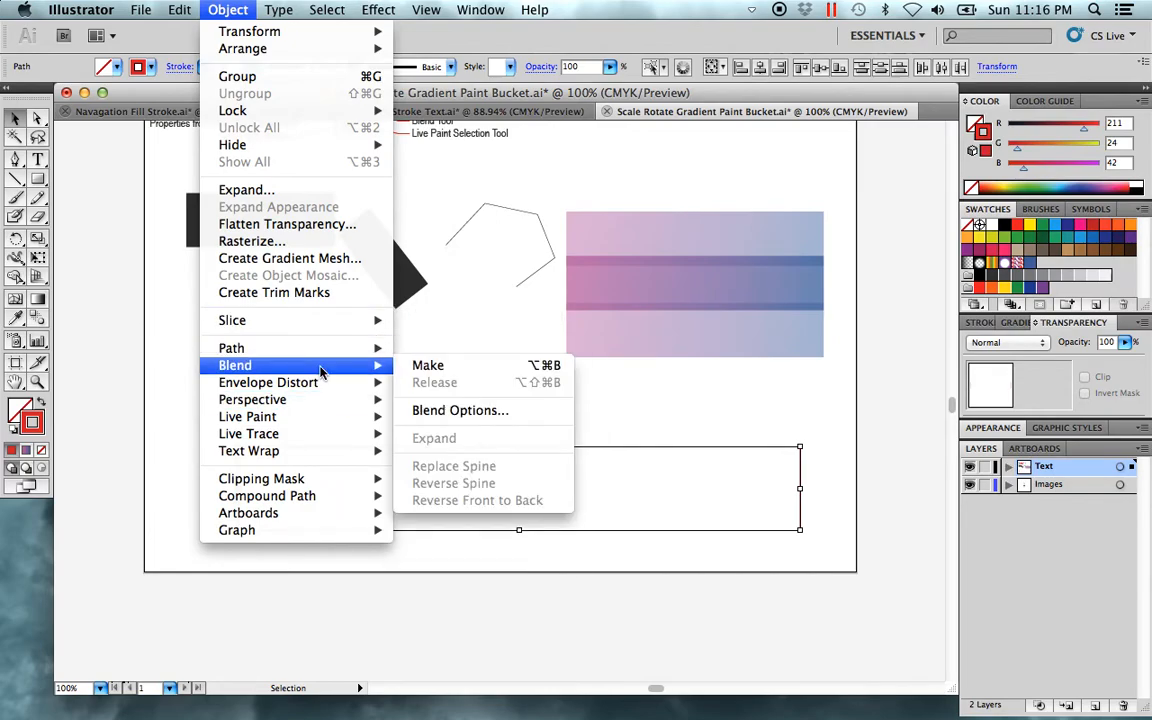
left_click(430, 367)
left_click(508, 420)
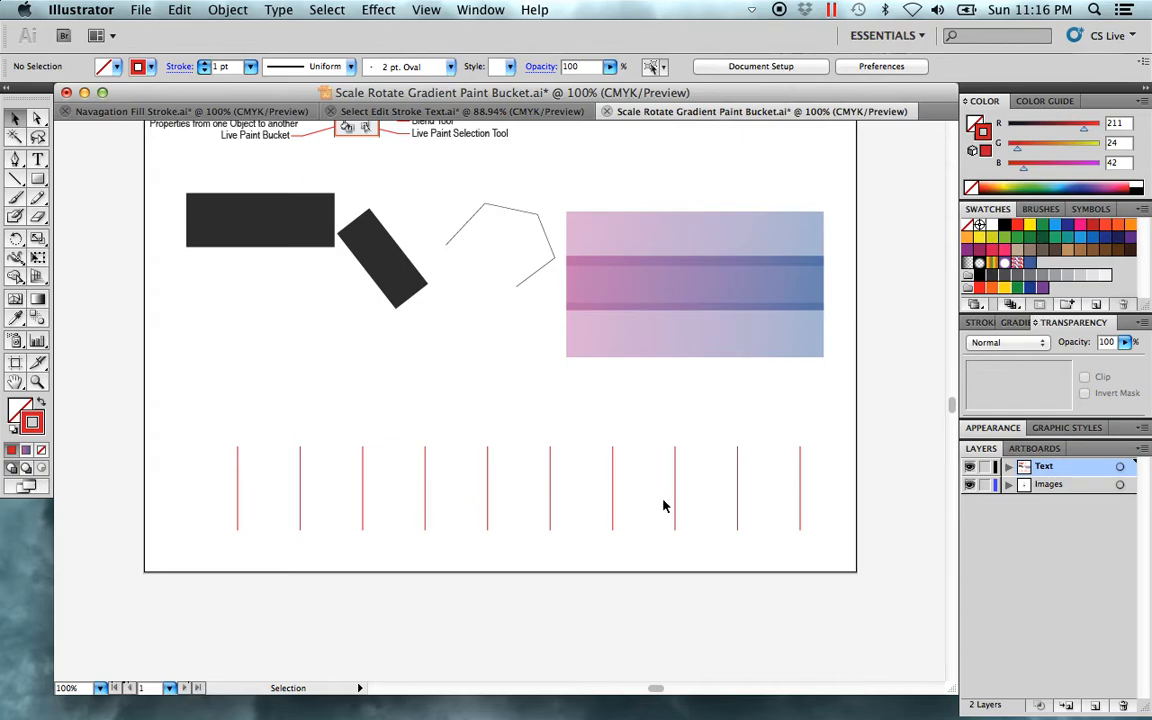
Scale the line blend down from its upper-left side to about 3.39 in wide and 1.04 in tall.
left_click(238, 489)
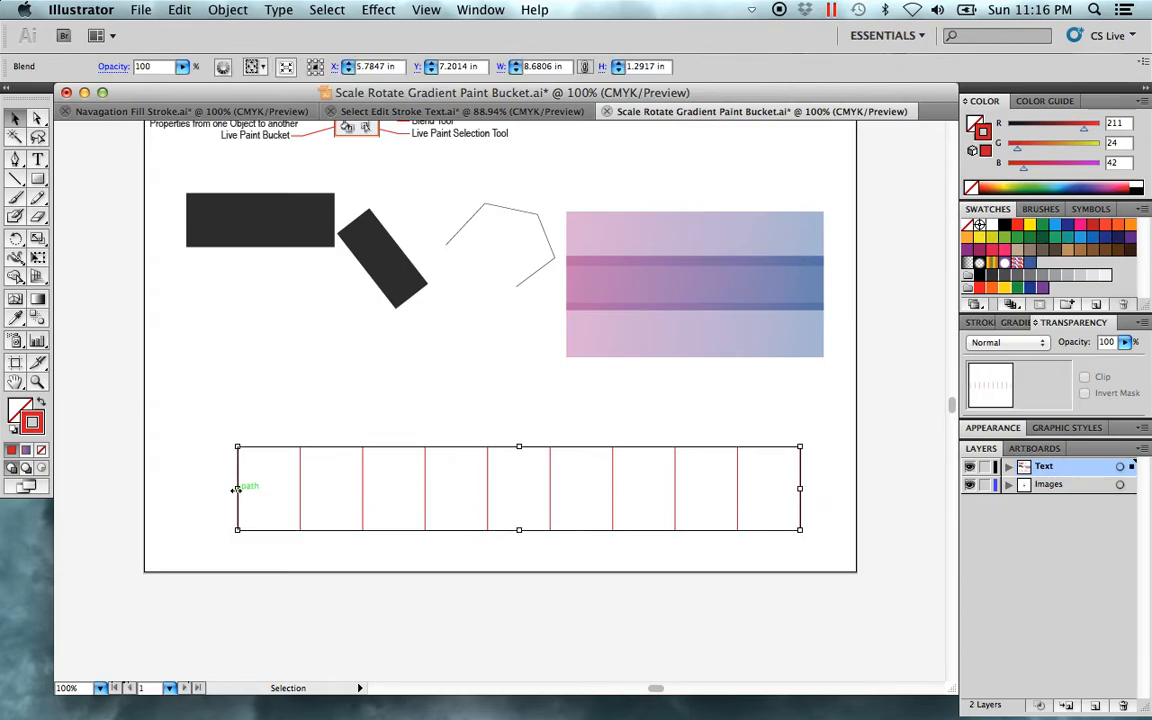
left_click_drag(238, 489, 578, 462)
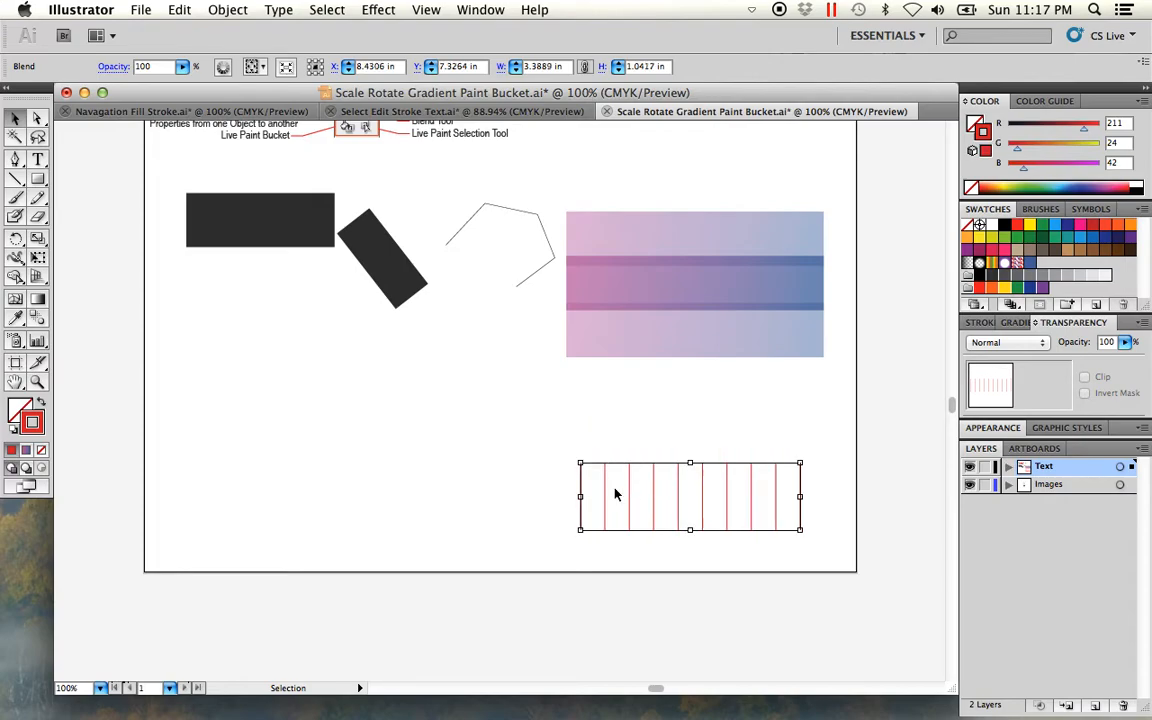
Set the line blend's specified steps to 15, stretch the blend wider toward the left, and deselect it.
left_click(228, 10)
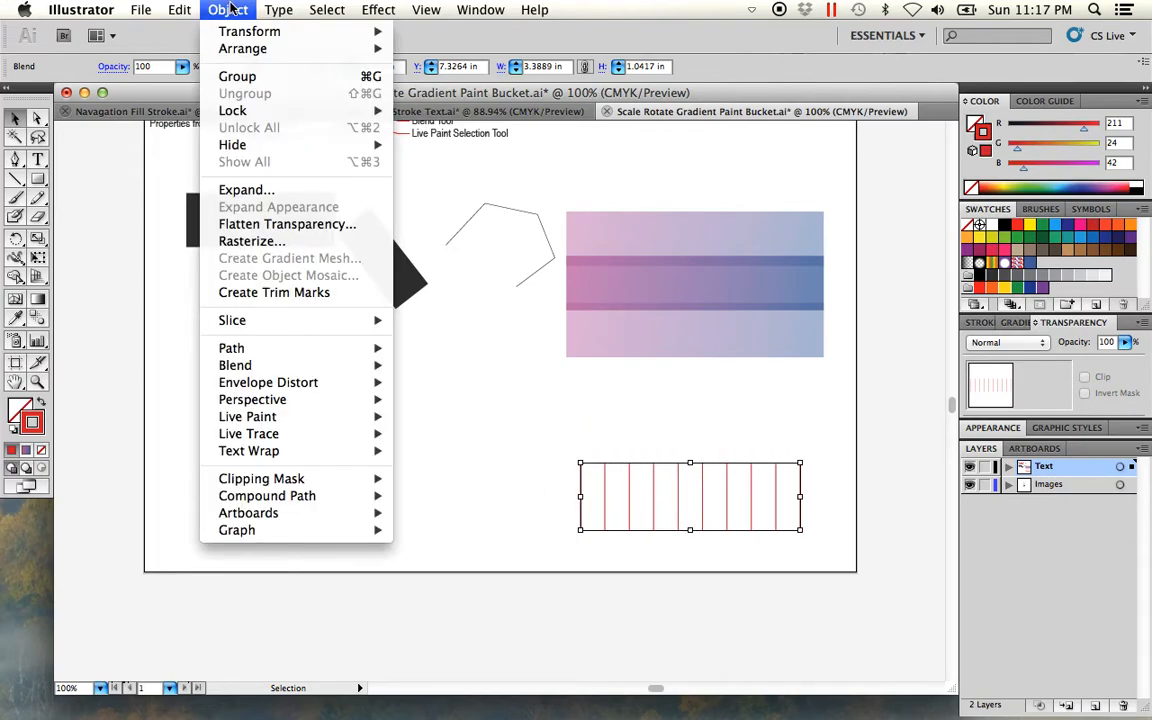
mouse_move(302, 372)
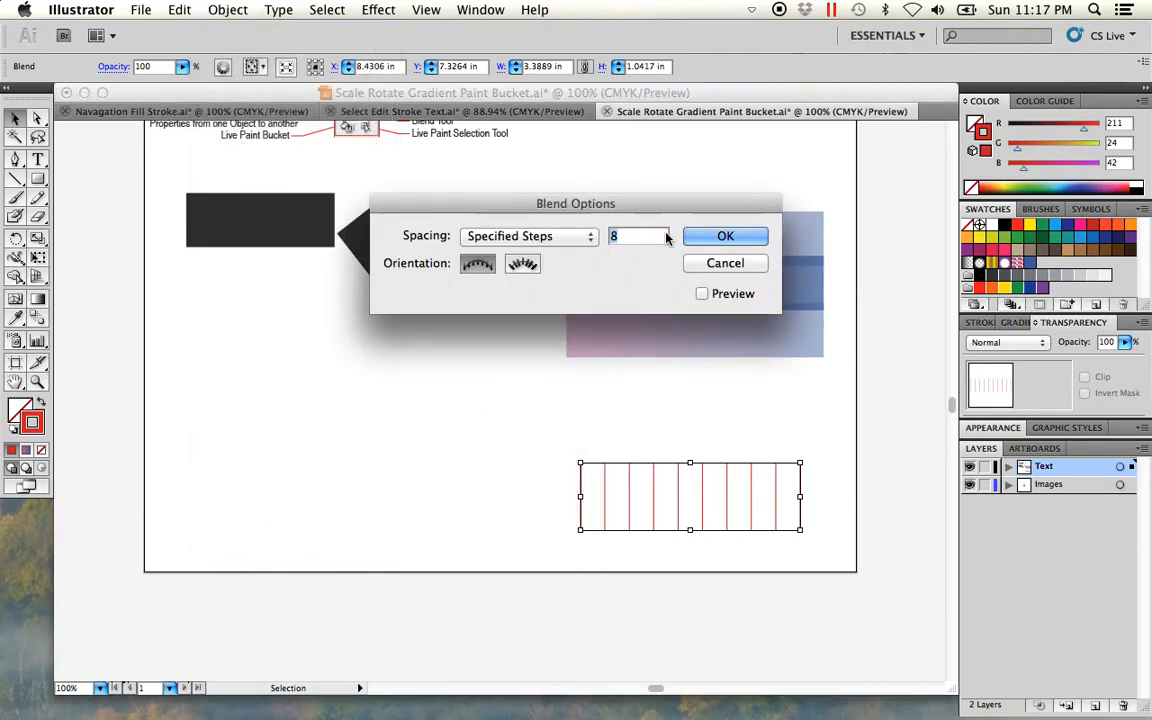
type("15")
left_click(727, 237)
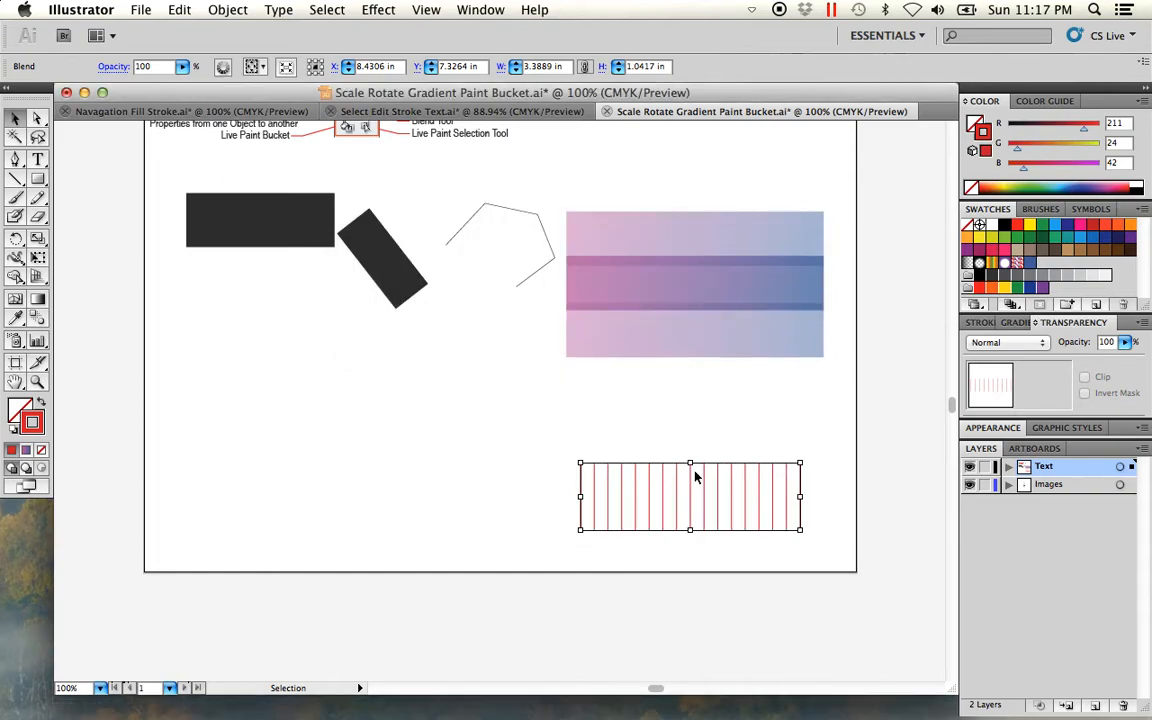
left_click_drag(580, 497, 411, 497)
left_click(746, 455)
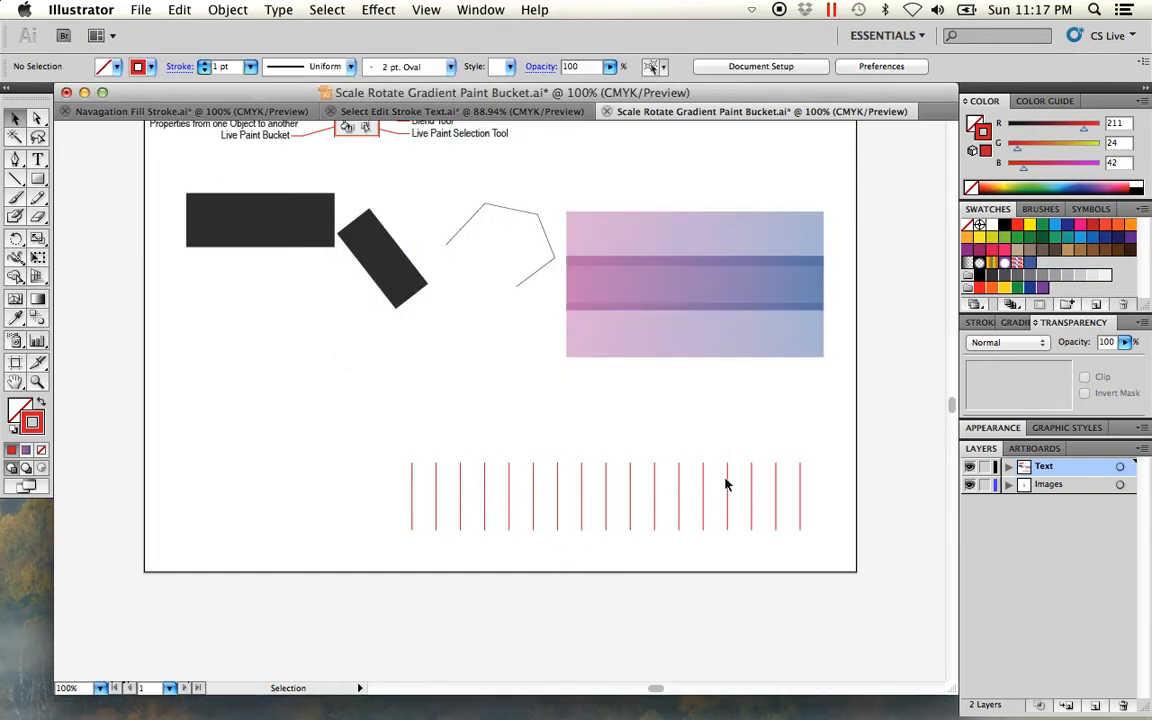
Move the red line blend up and to the left, just below the dark rectangles, and deselect it.
left_click_drag(701, 500, 562, 450)
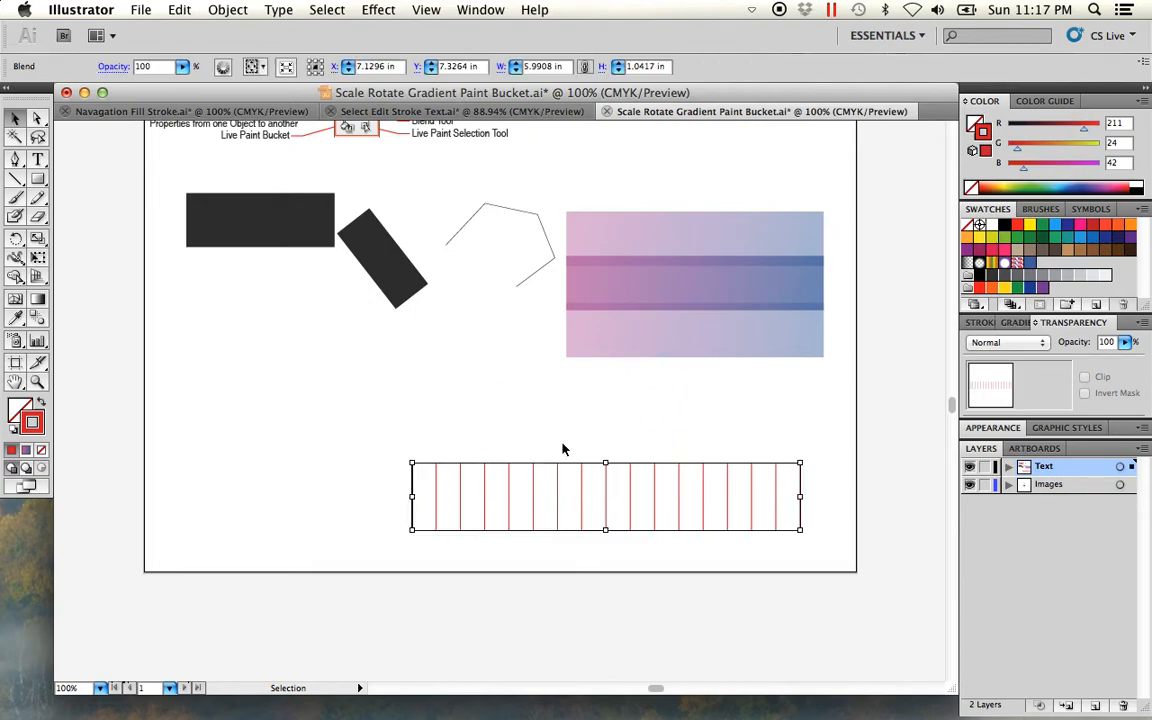
left_click_drag(414, 512, 220, 359)
left_click(256, 436)
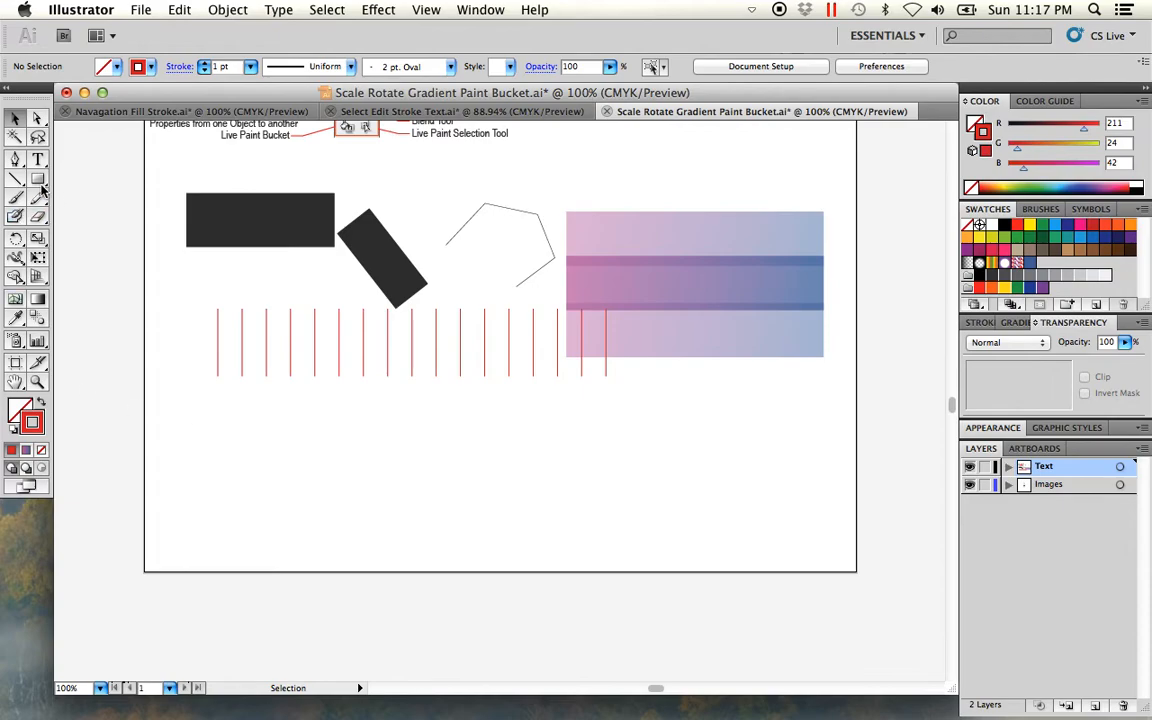
Draw a red-outlined square near the artboard's lower-right corner and a circle about 1.03 in wide near its lower-left corner.
left_click_drag(37, 180, 92, 182)
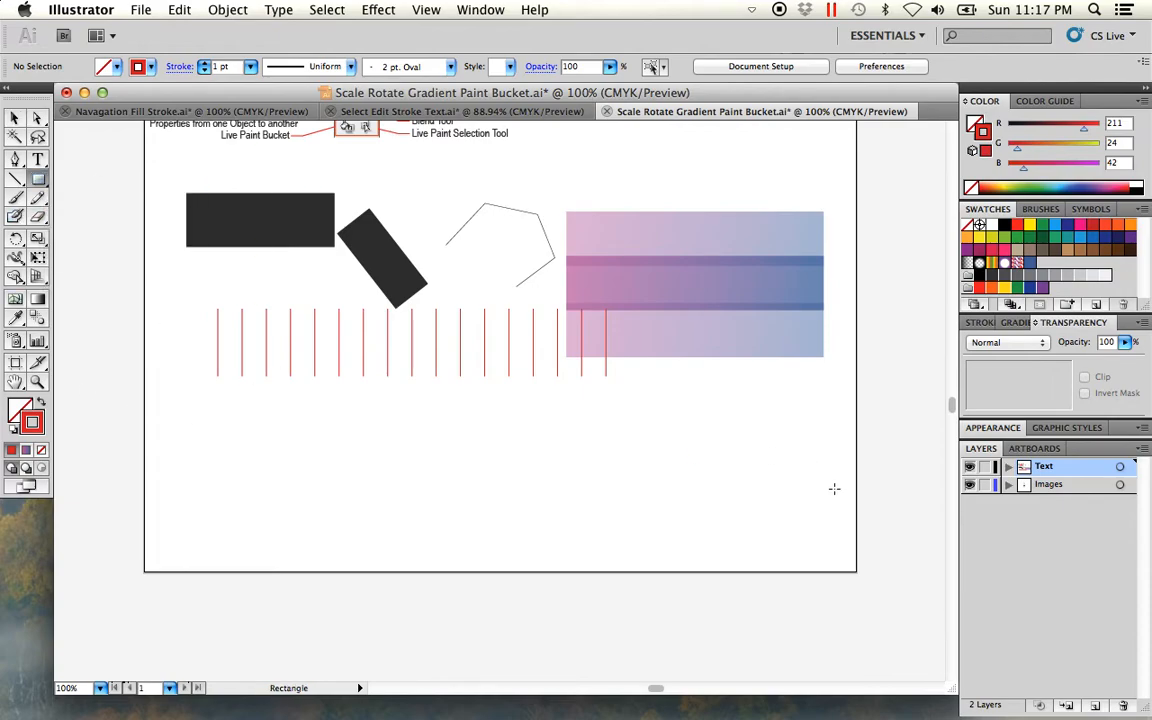
mouse_move(772, 471)
left_mouse_down()
mouse_move(823, 515)
mouse_move(813, 548)
mouse_move(808, 524)
mouse_move(825, 519)
mouse_move(812, 506)
mouse_move(833, 529)
left_mouse_up()
left_click_drag(41, 180, 143, 222)
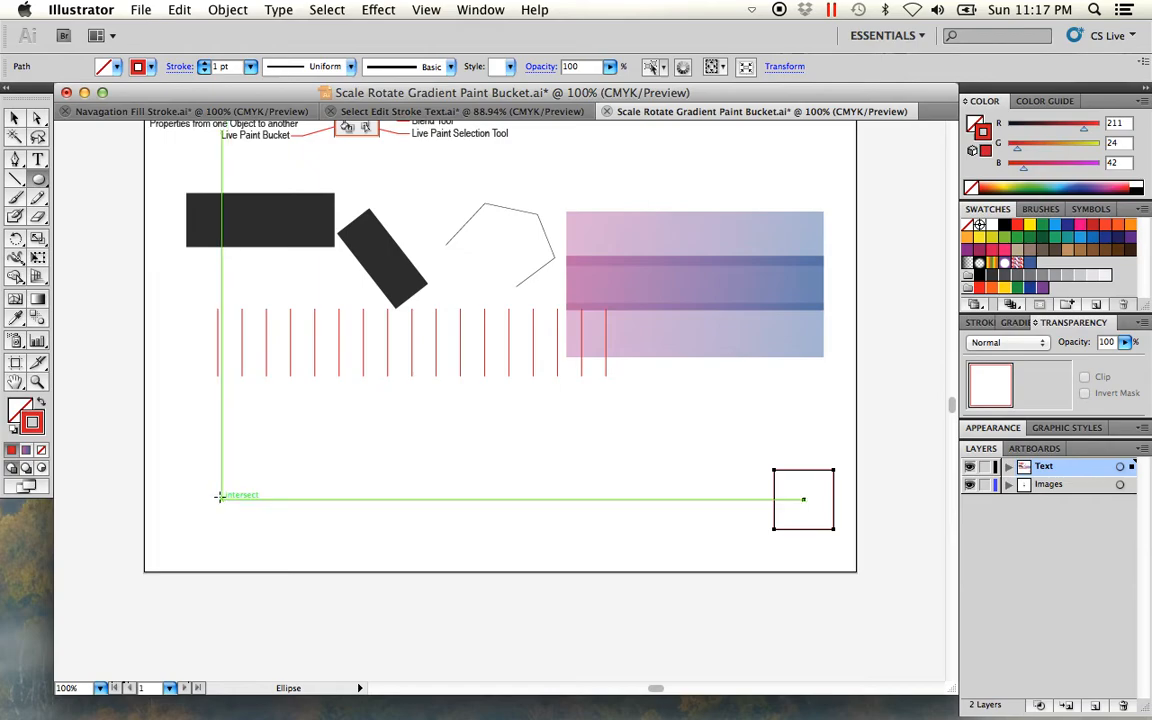
mouse_move(195, 498)
left_mouse_down()
mouse_move(262, 549)
mouse_move(226, 500)
mouse_move(228, 527)
left_mouse_up()
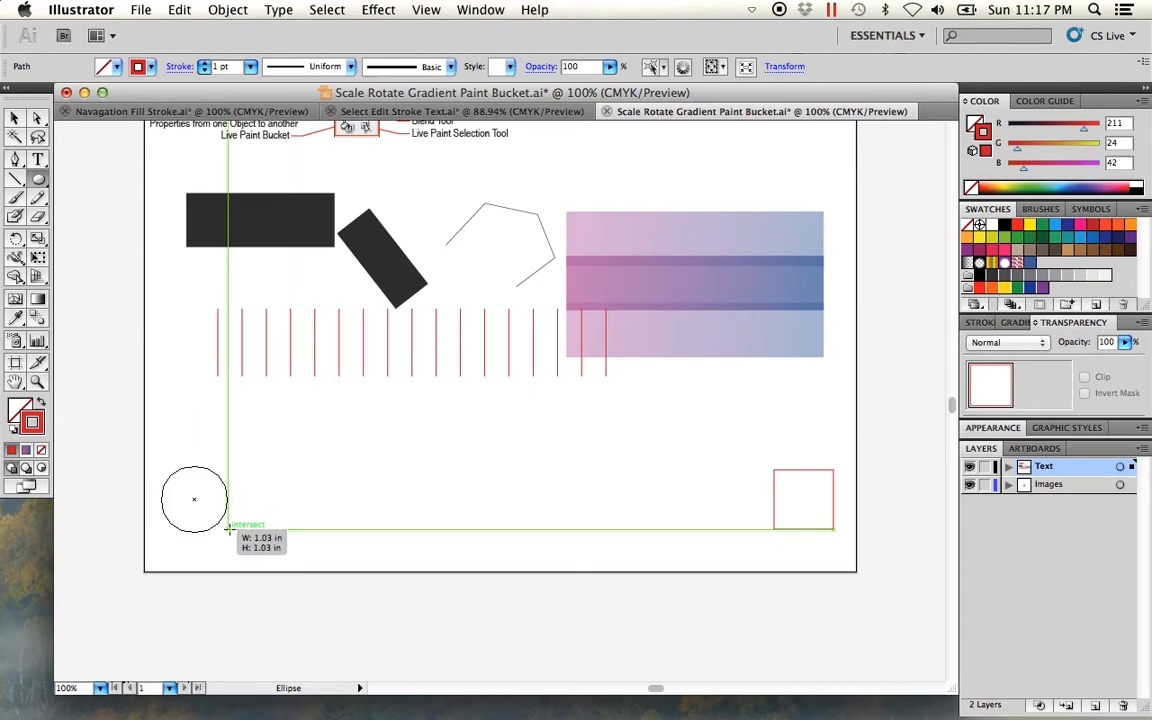
left_click_drag(228, 527, 228, 527)
Select the circle and the square together, make a blend between them, and deselect it.
left_click(14, 119)
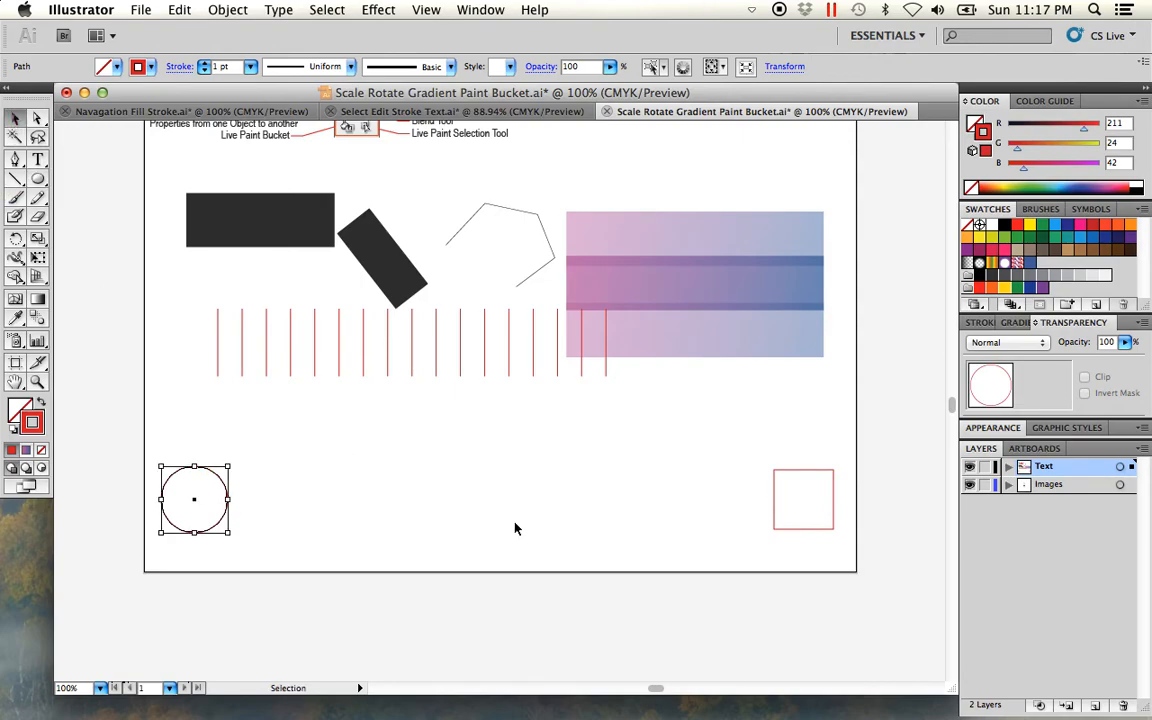
left_click(616, 585)
left_click_drag(825, 597, 200, 470)
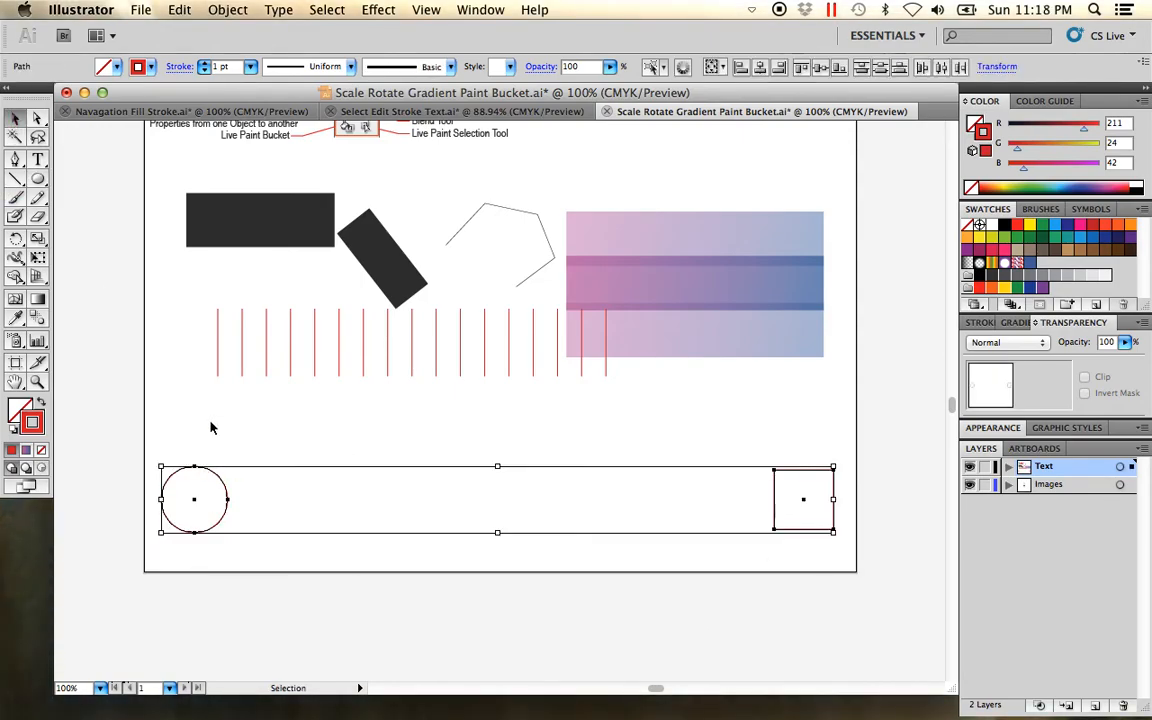
left_click(213, 10)
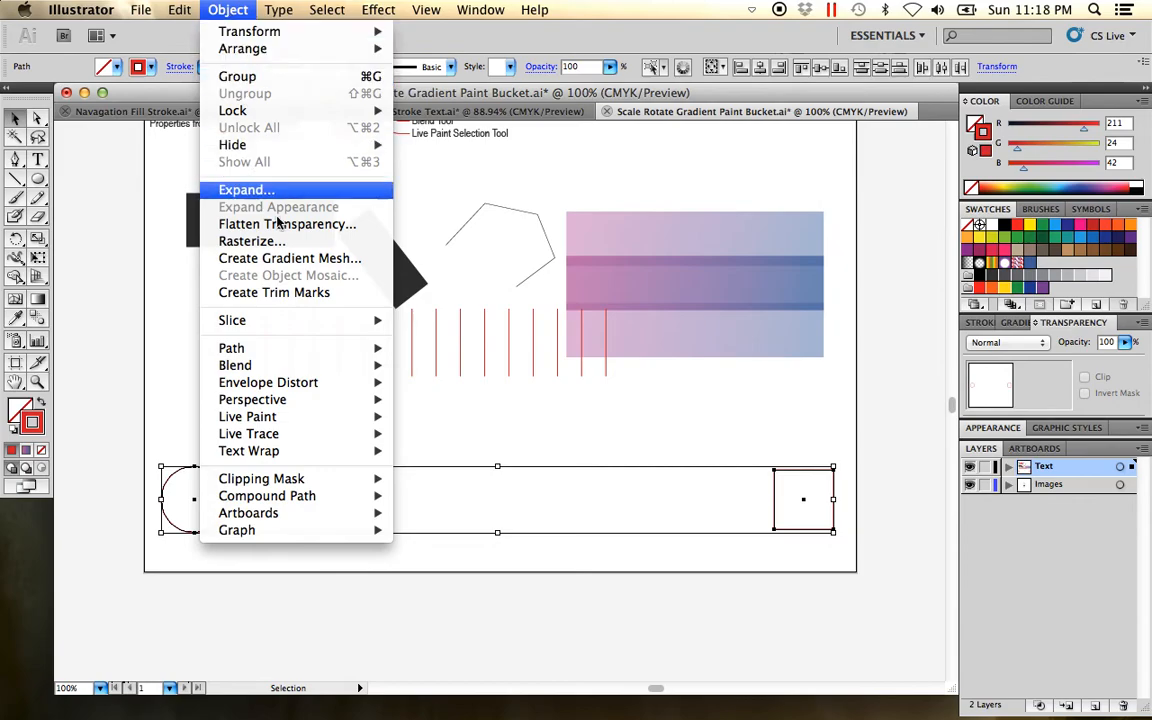
mouse_move(285, 368)
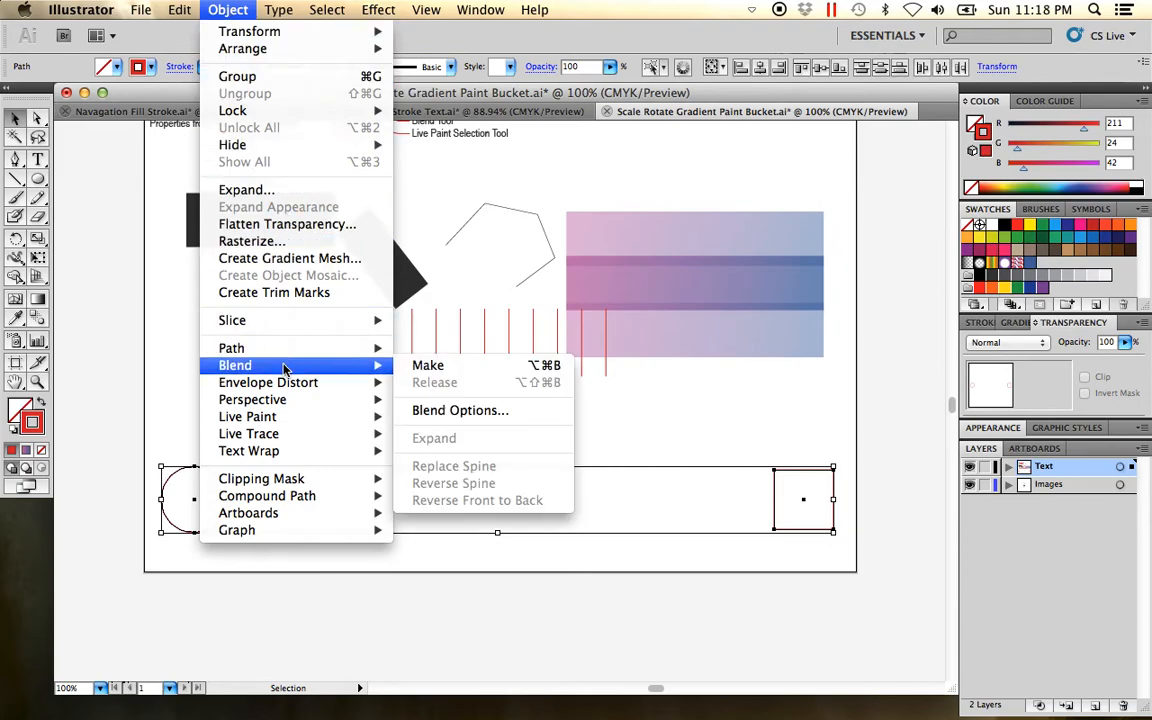
left_click(431, 366)
left_click(465, 566)
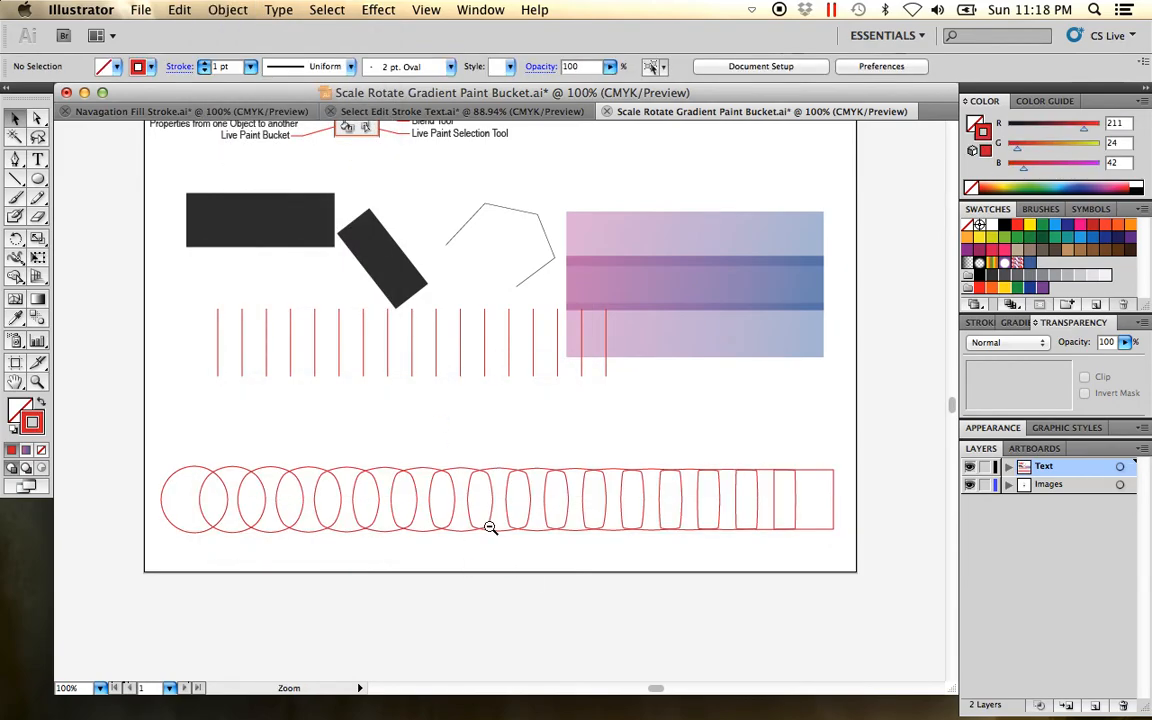
Try to shift the circle-to-square blend to the right, undo the change, and deselect the blend.
left_click(496, 530, "alt+super")
left_click_drag(520, 448, 528, 483)
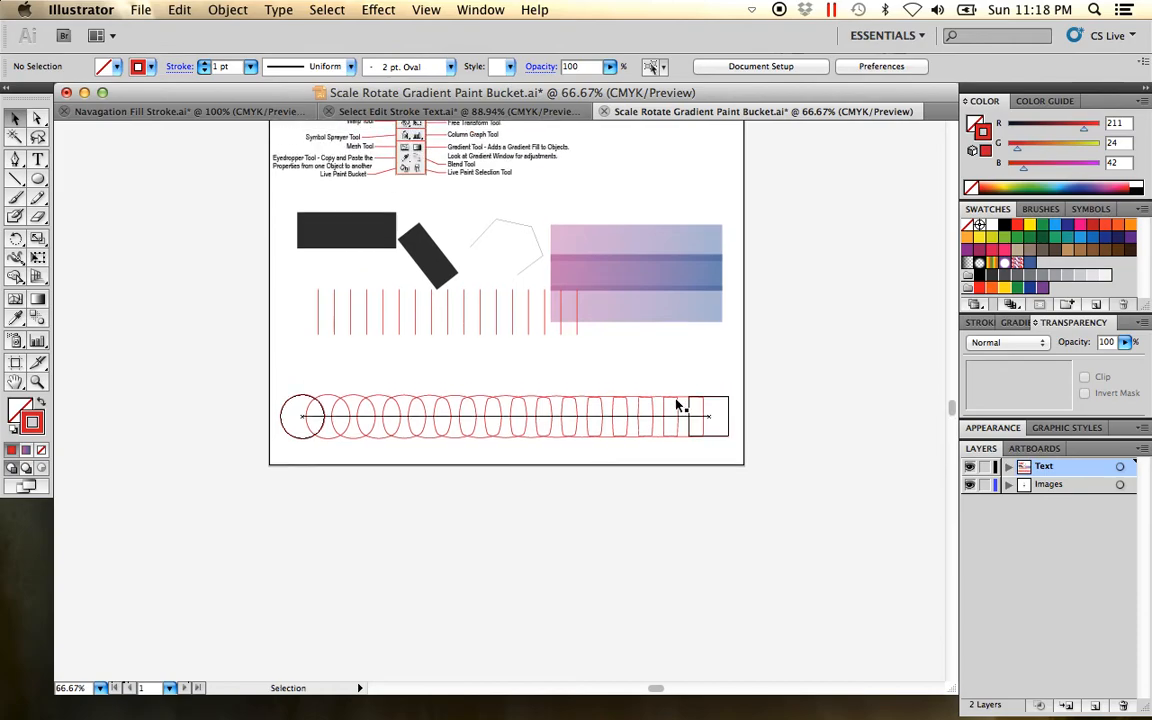
left_click(731, 427)
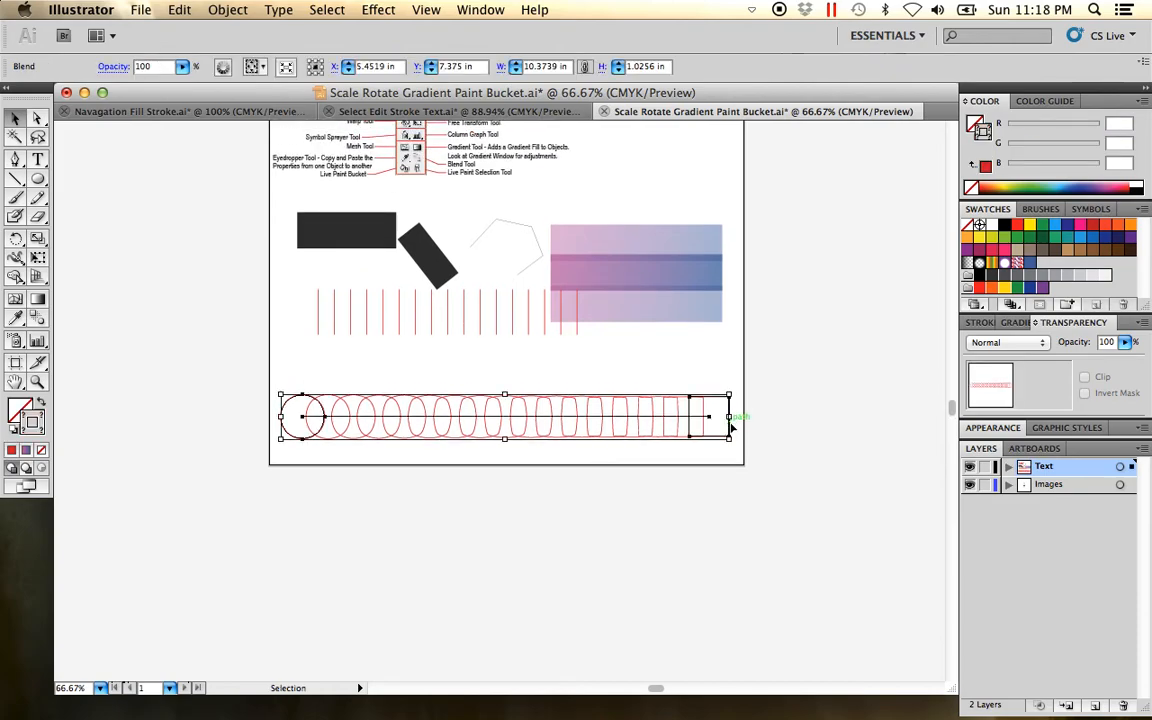
left_click_drag(731, 430, 784, 430)
key("super+z")
left_click(113, 229)
Move only the blend's end circle left, well past the artboard's left edge, to spread out the intermediate shapes, and deselect it.
left_click(37, 118)
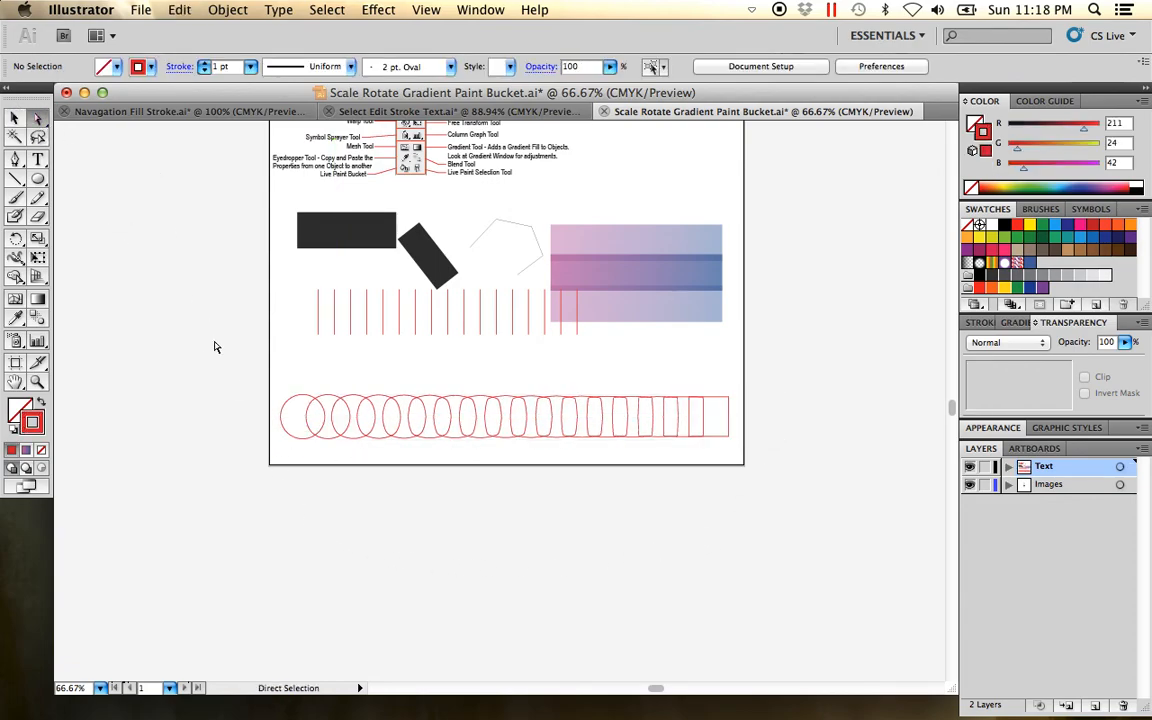
left_click(283, 415)
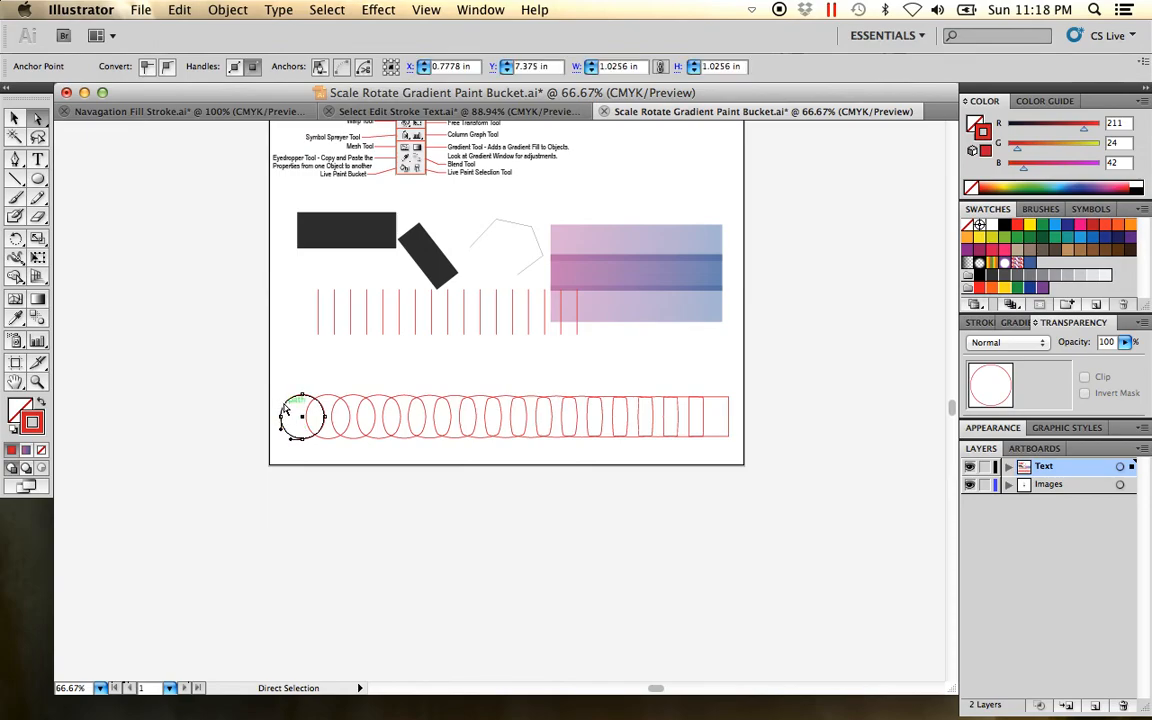
left_click_drag(277, 385, 152, 436)
left_click_drag(329, 496, 568, 524)
left_click_drag(381, 463, 249, 463)
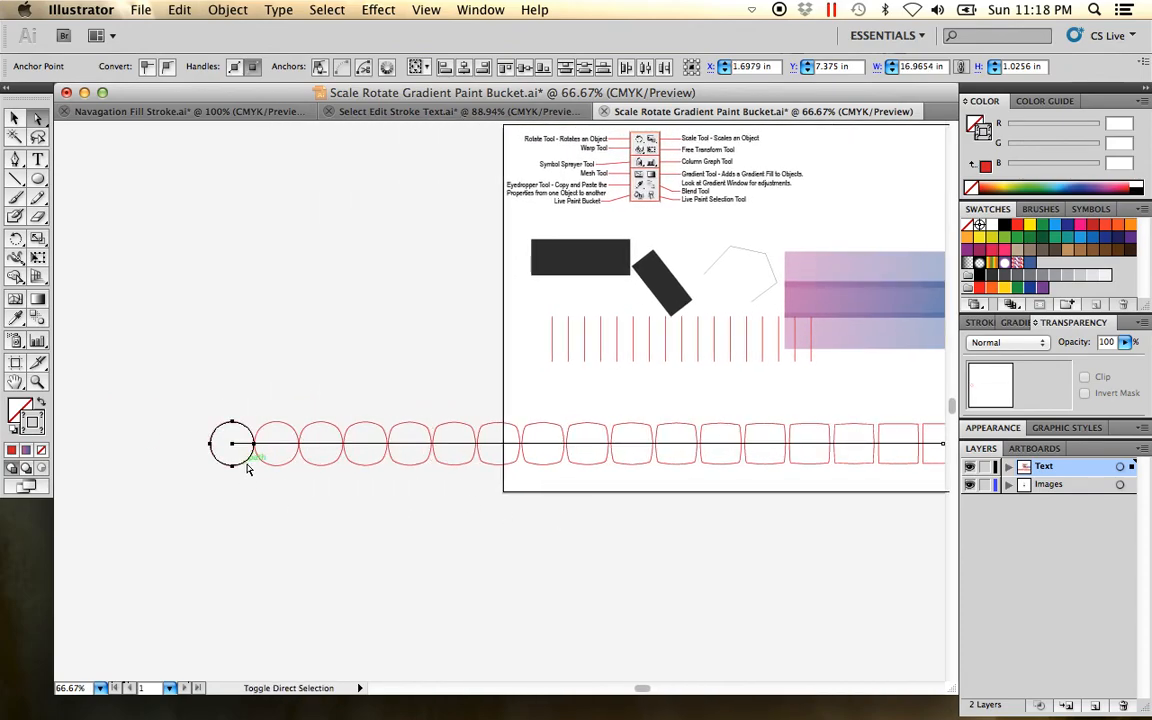
left_click_drag(177, 408, 181, 463)
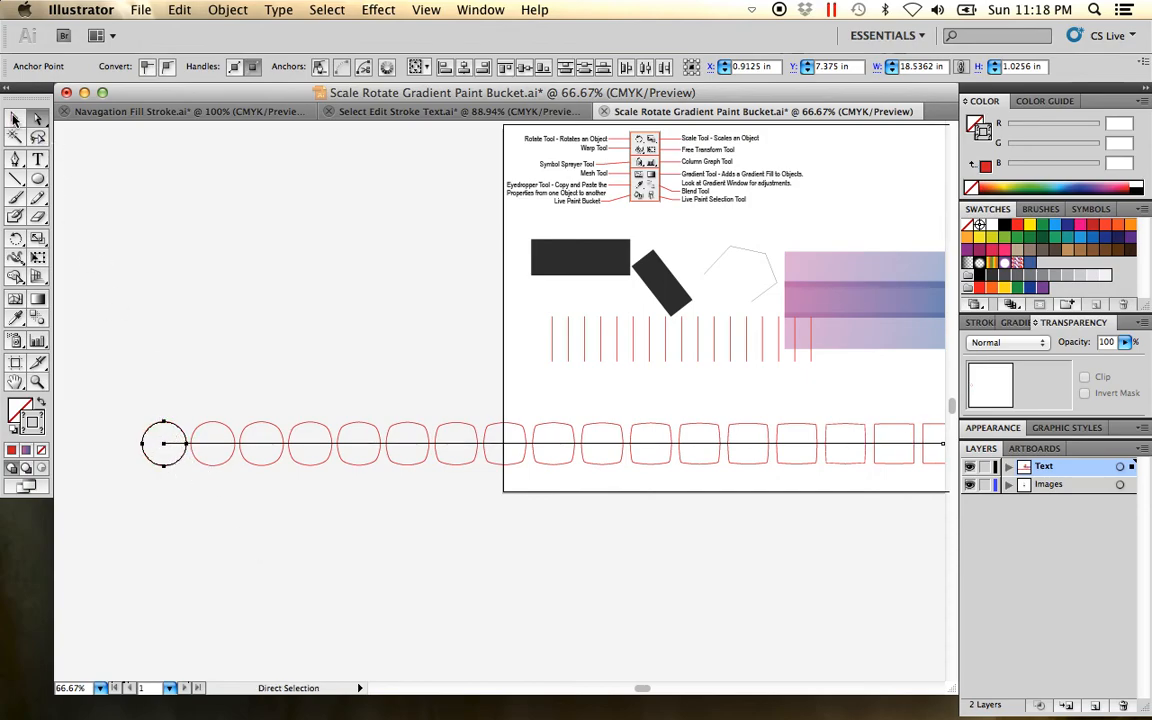
left_click(229, 327)
Move the whole circle-to-square blend down and to the right, just below the artboard, and deselect it.
key("z")
left_click(418, 491, "alt")
left_click_drag(697, 418, 555, 462)
left_click_drag(581, 411, 687, 480)
left_click(758, 546)
scroll(750, 520, "right", 2)
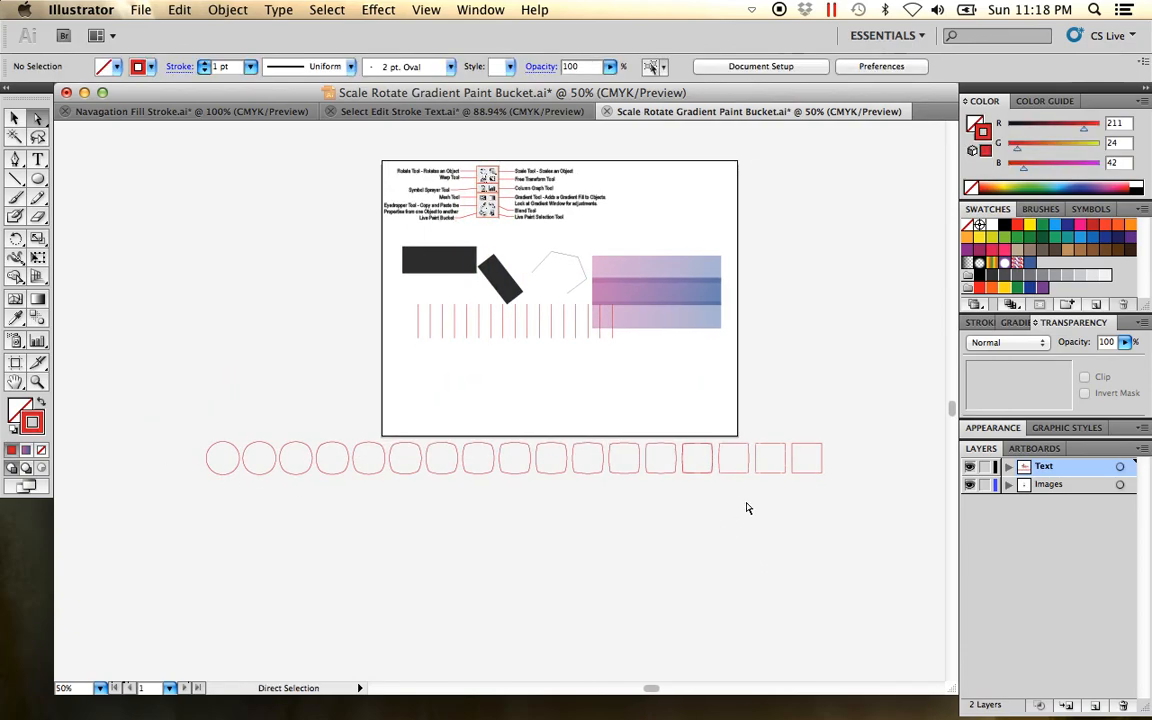
Examine the tool reference chart up close and review the sample shapes and both blends on the whole artboard.
left_click(216, 458)
scroll(320, 395, "up", 4)
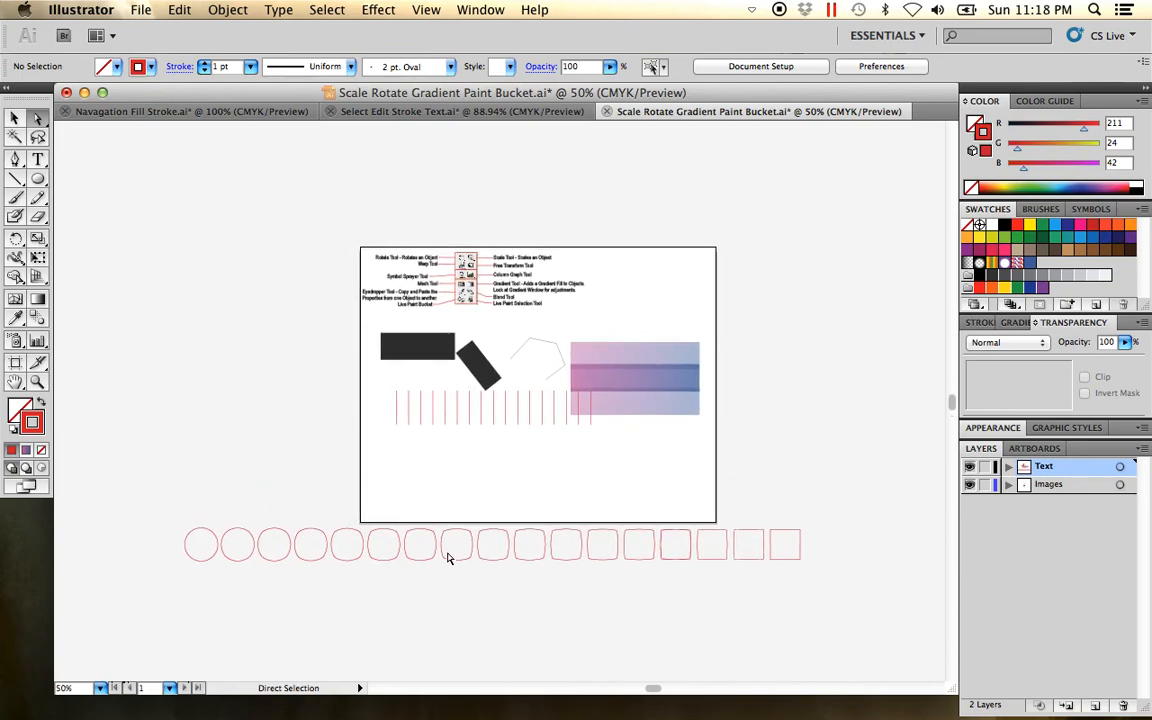
key("z")
left_click_drag(543, 340, 427, 239)
key("space")
left_click_drag(453, 423, 513, 411)
key("alt+super+space")
left_click(594, 444, "alt+super")
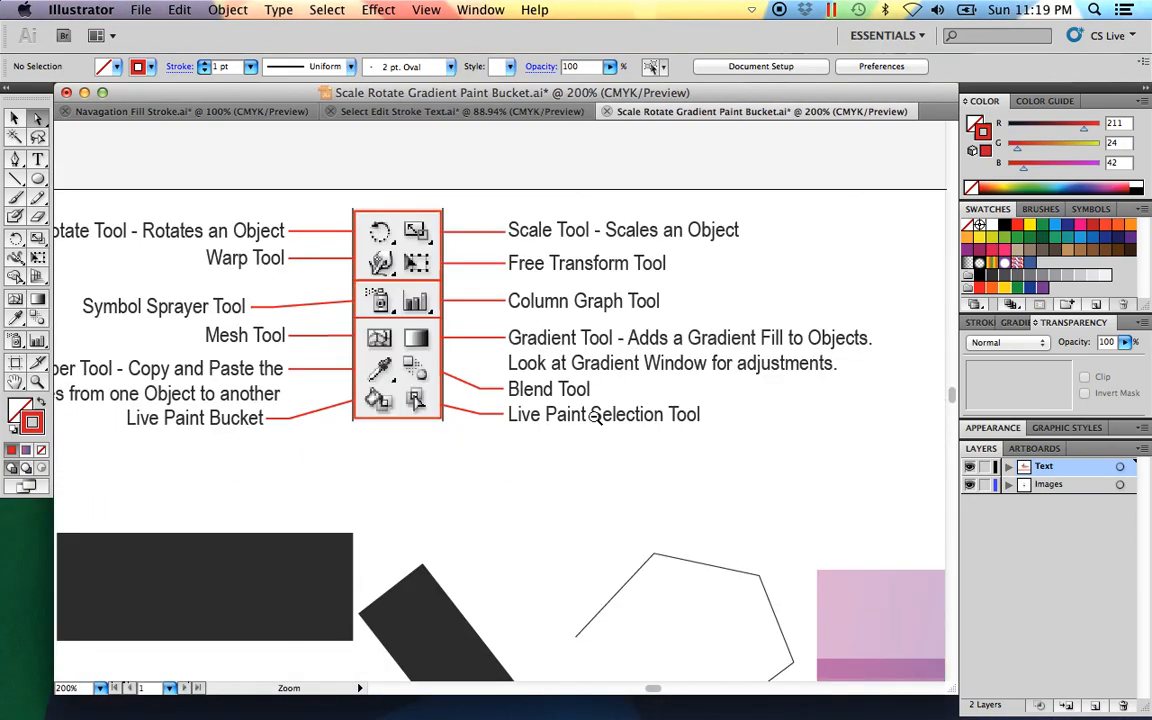
left_click(504, 472, "alt+super")
left_click(516, 458, "alt+super")
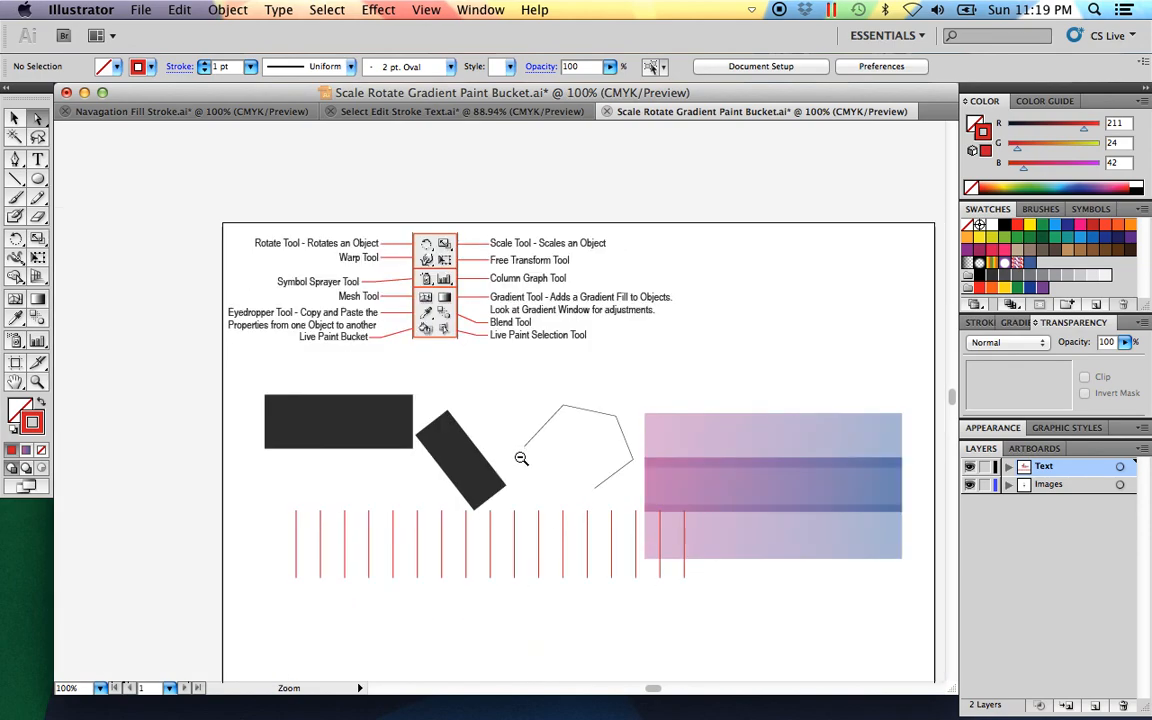
left_click(520, 458, "alt+super")
key("space")
left_click_drag(515, 509, 529, 471)
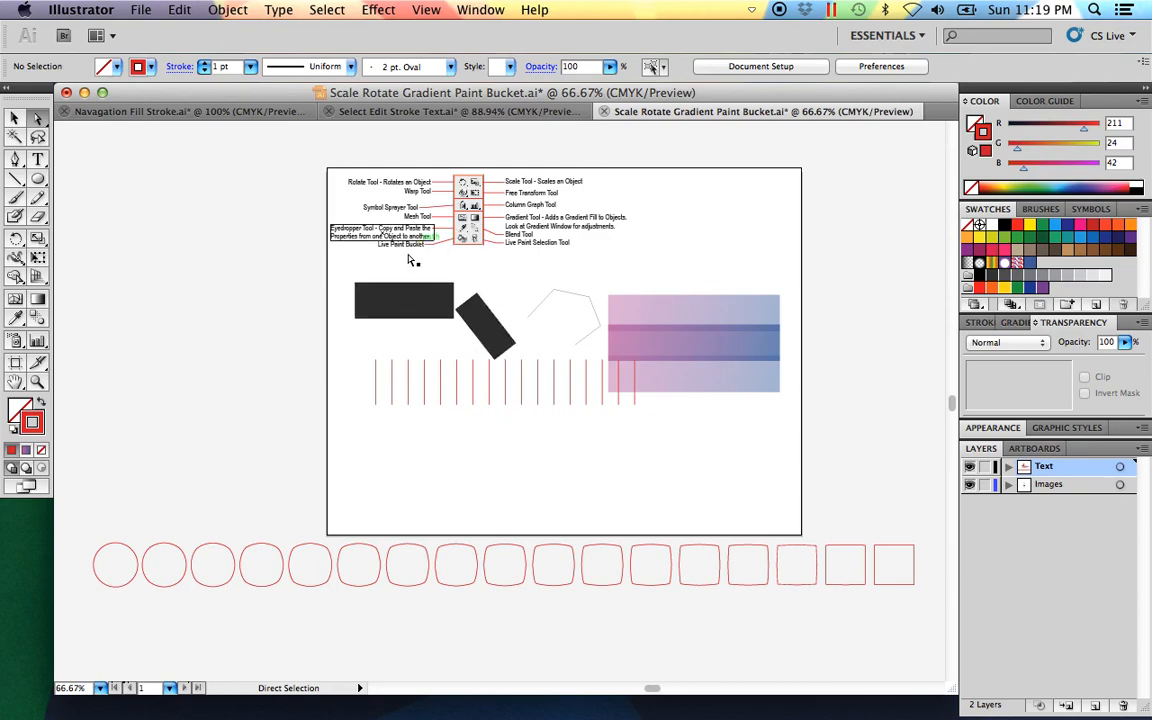
key("space")
left_click_drag(473, 463, 471, 461)
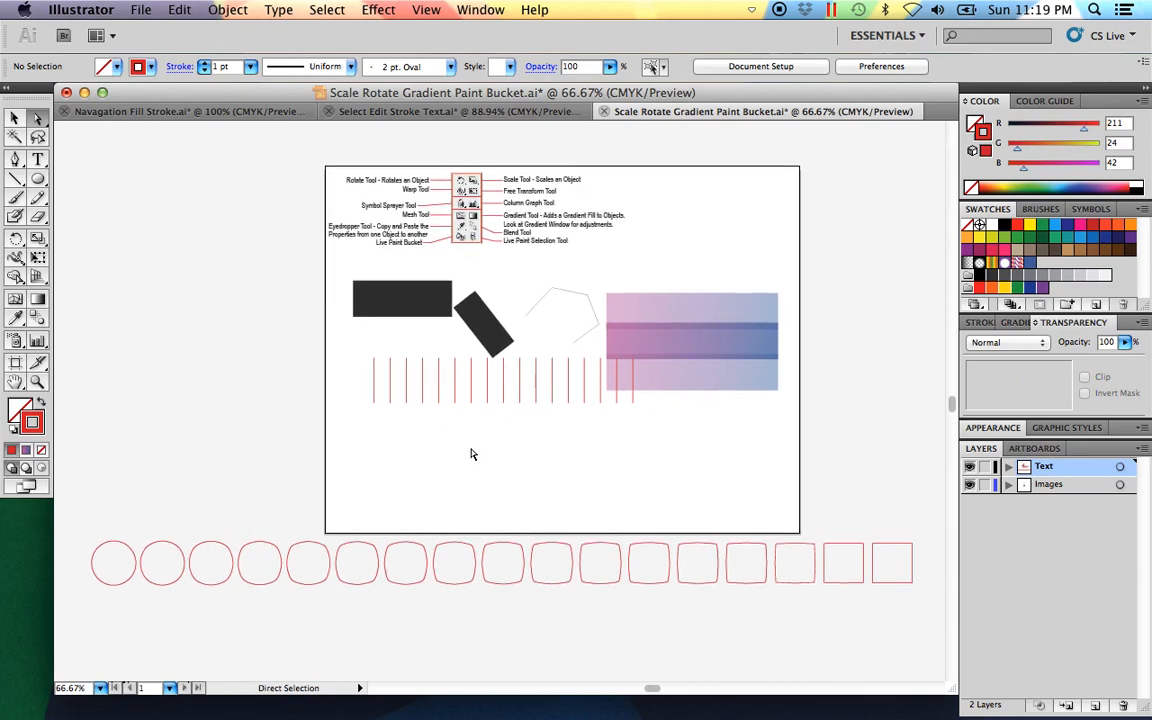